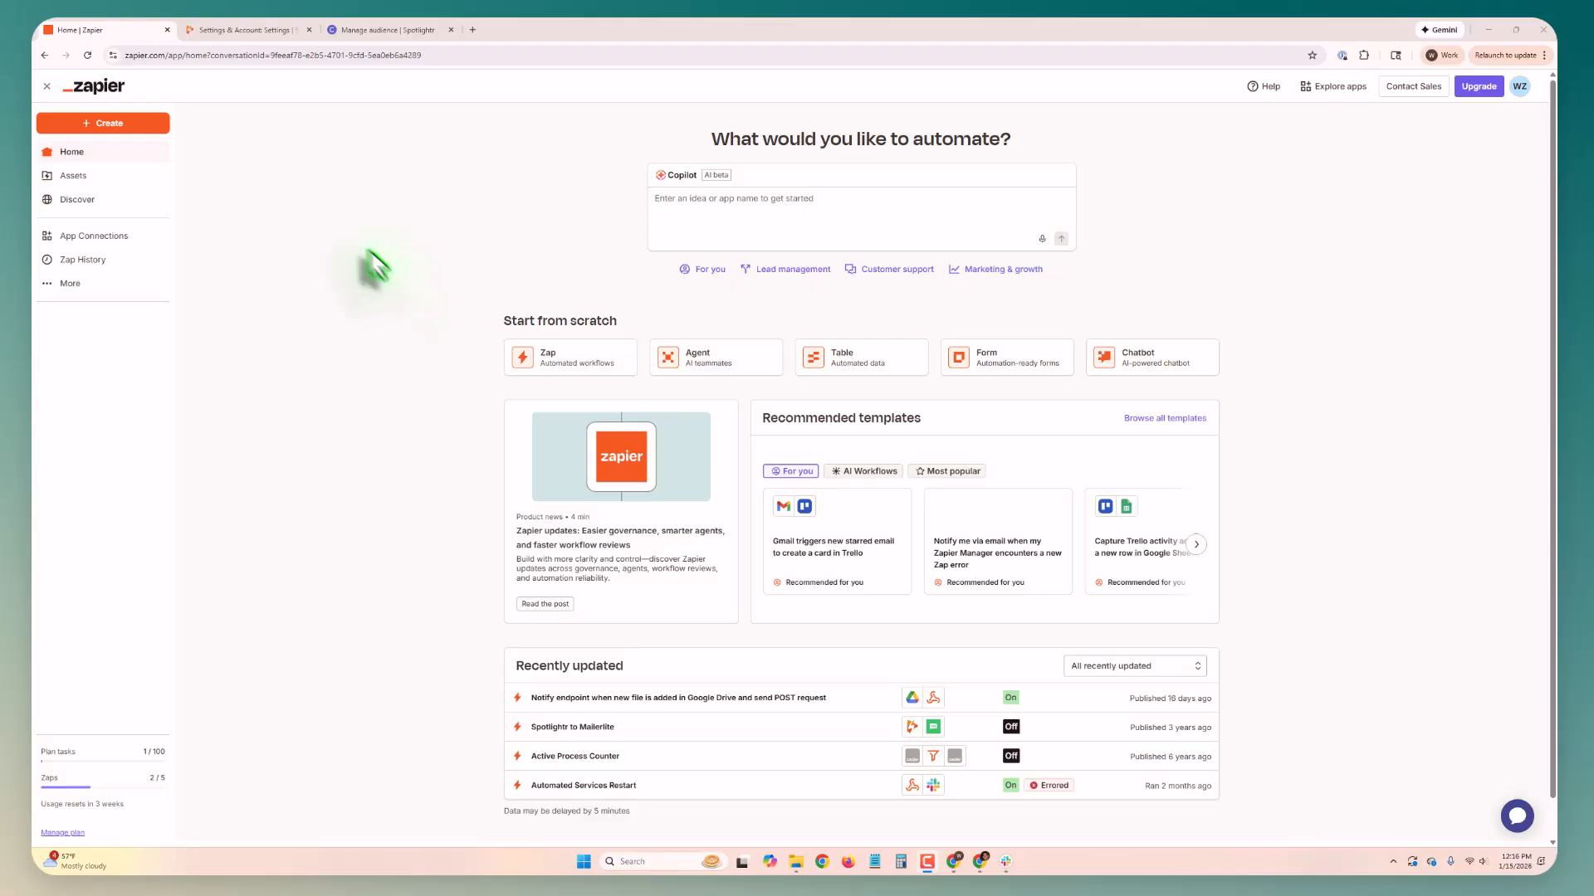
Step: Create a new Zap with Spotlightr as its trigger app and open the trigger's setup
click(125, 123)
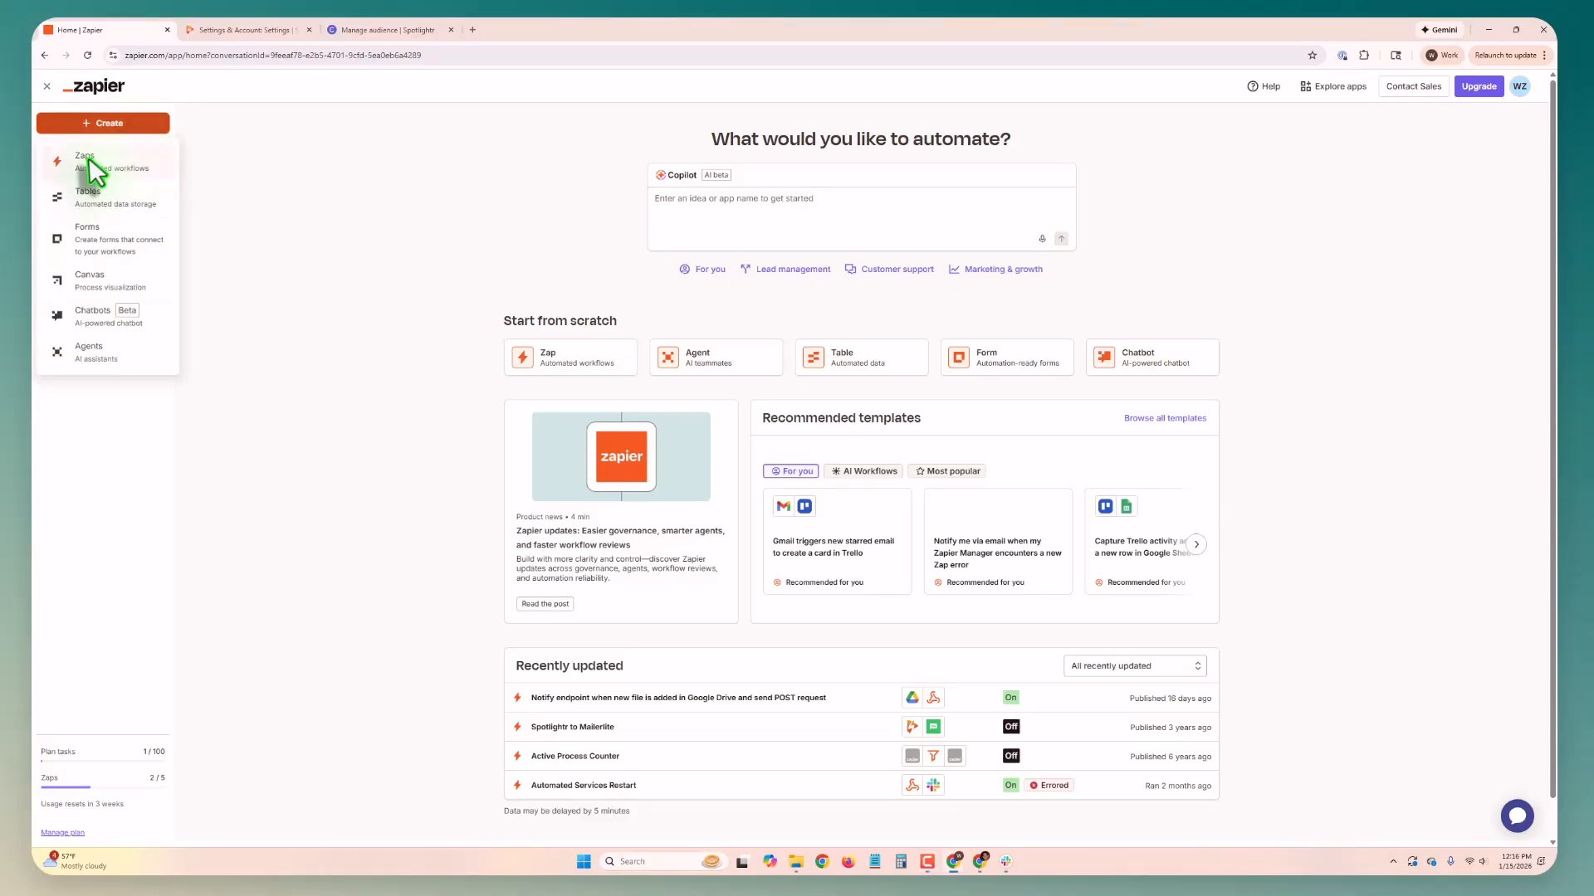
click(88, 168)
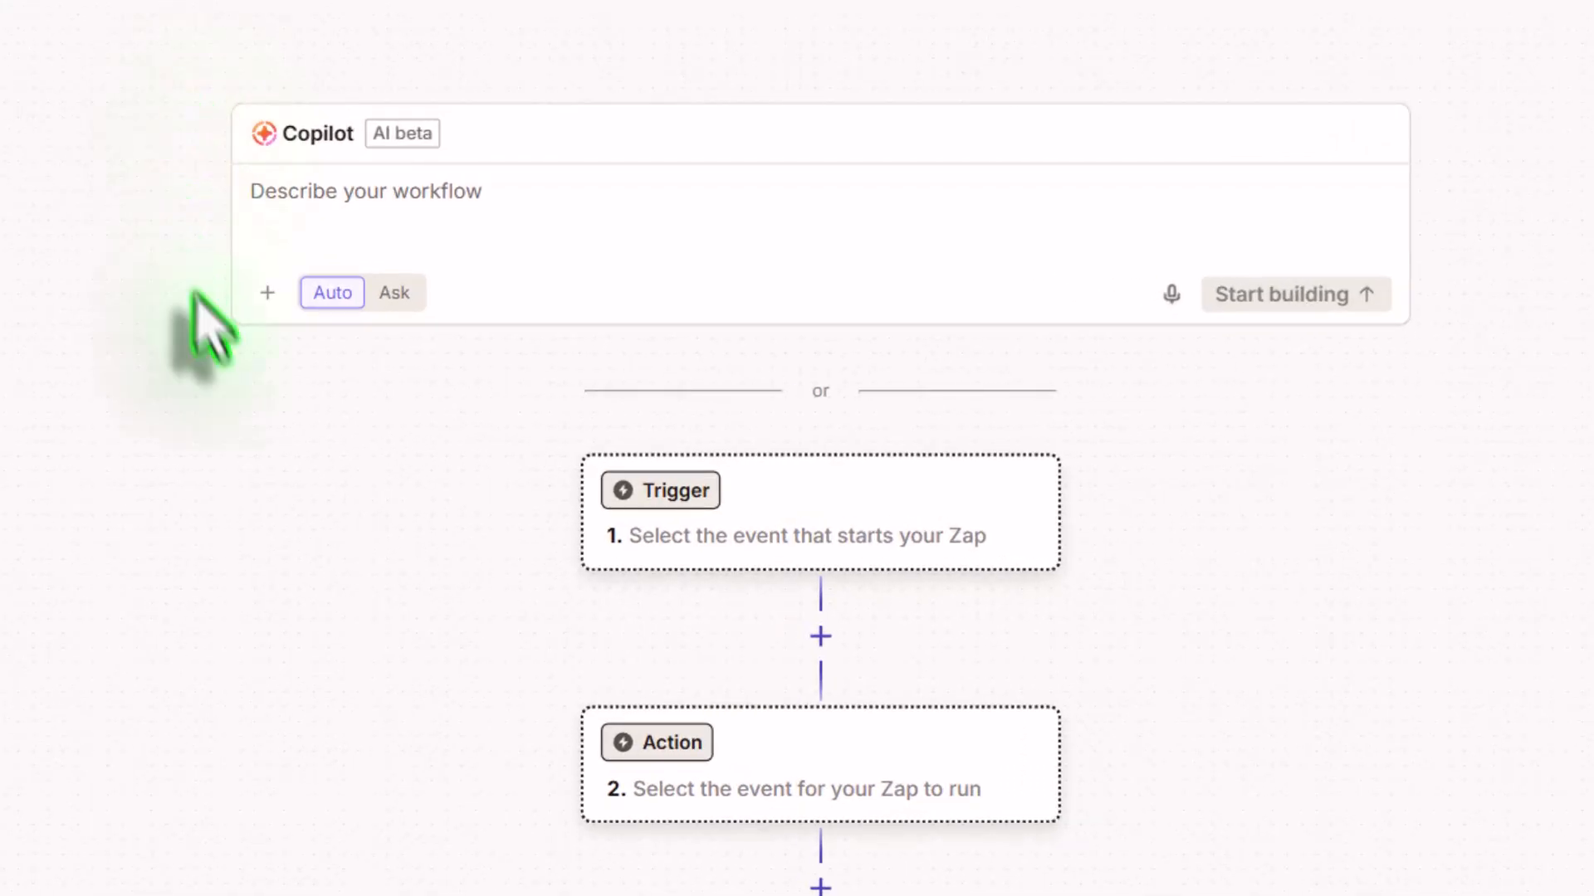
click(848, 513)
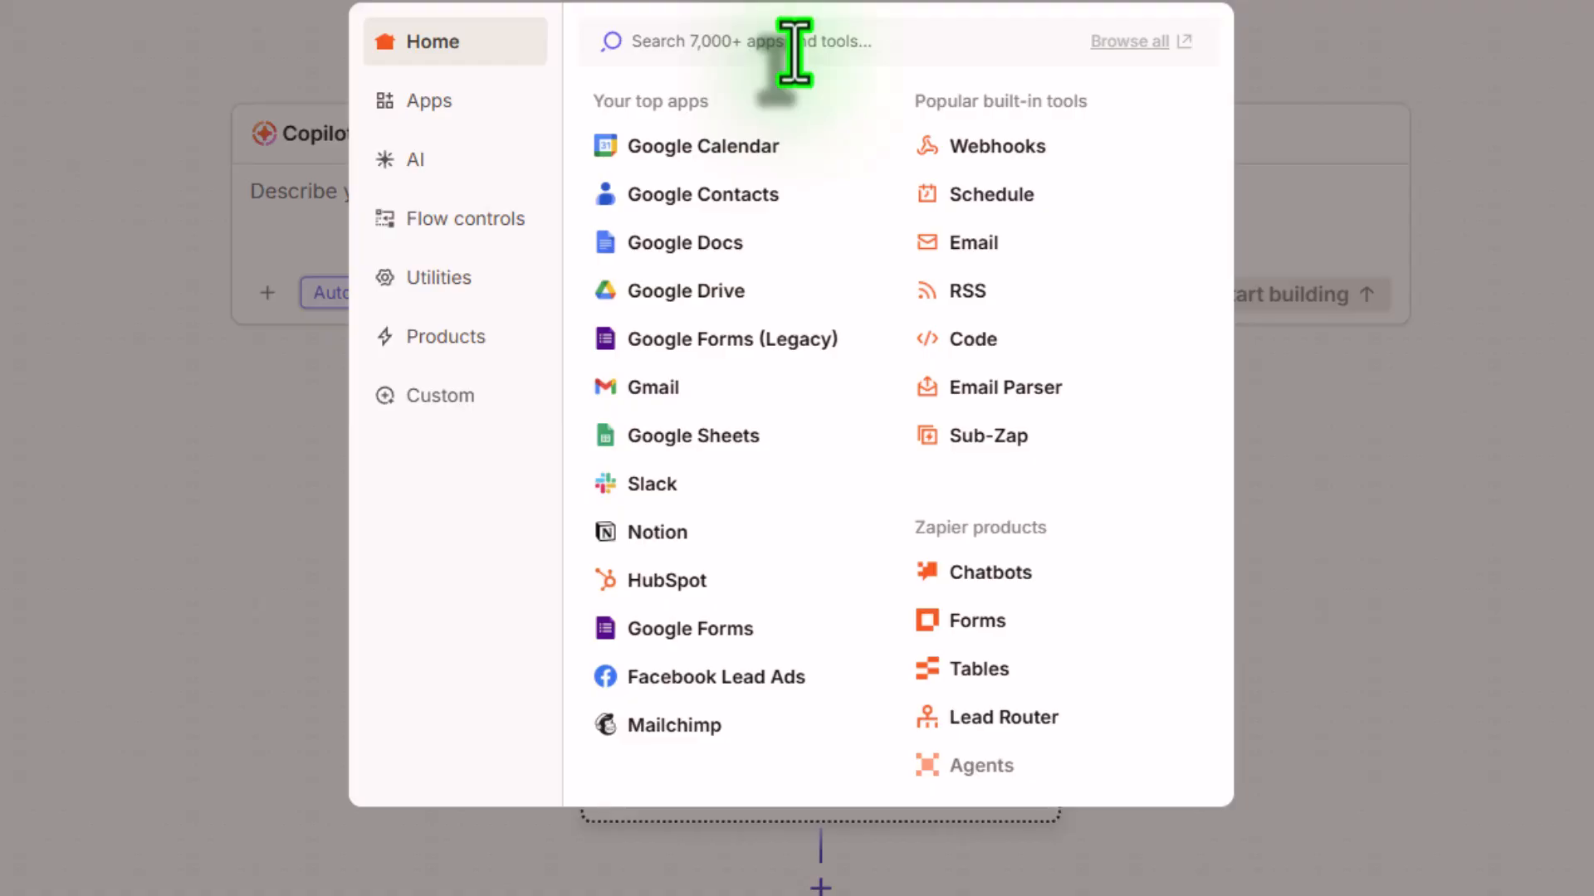
text(spot)
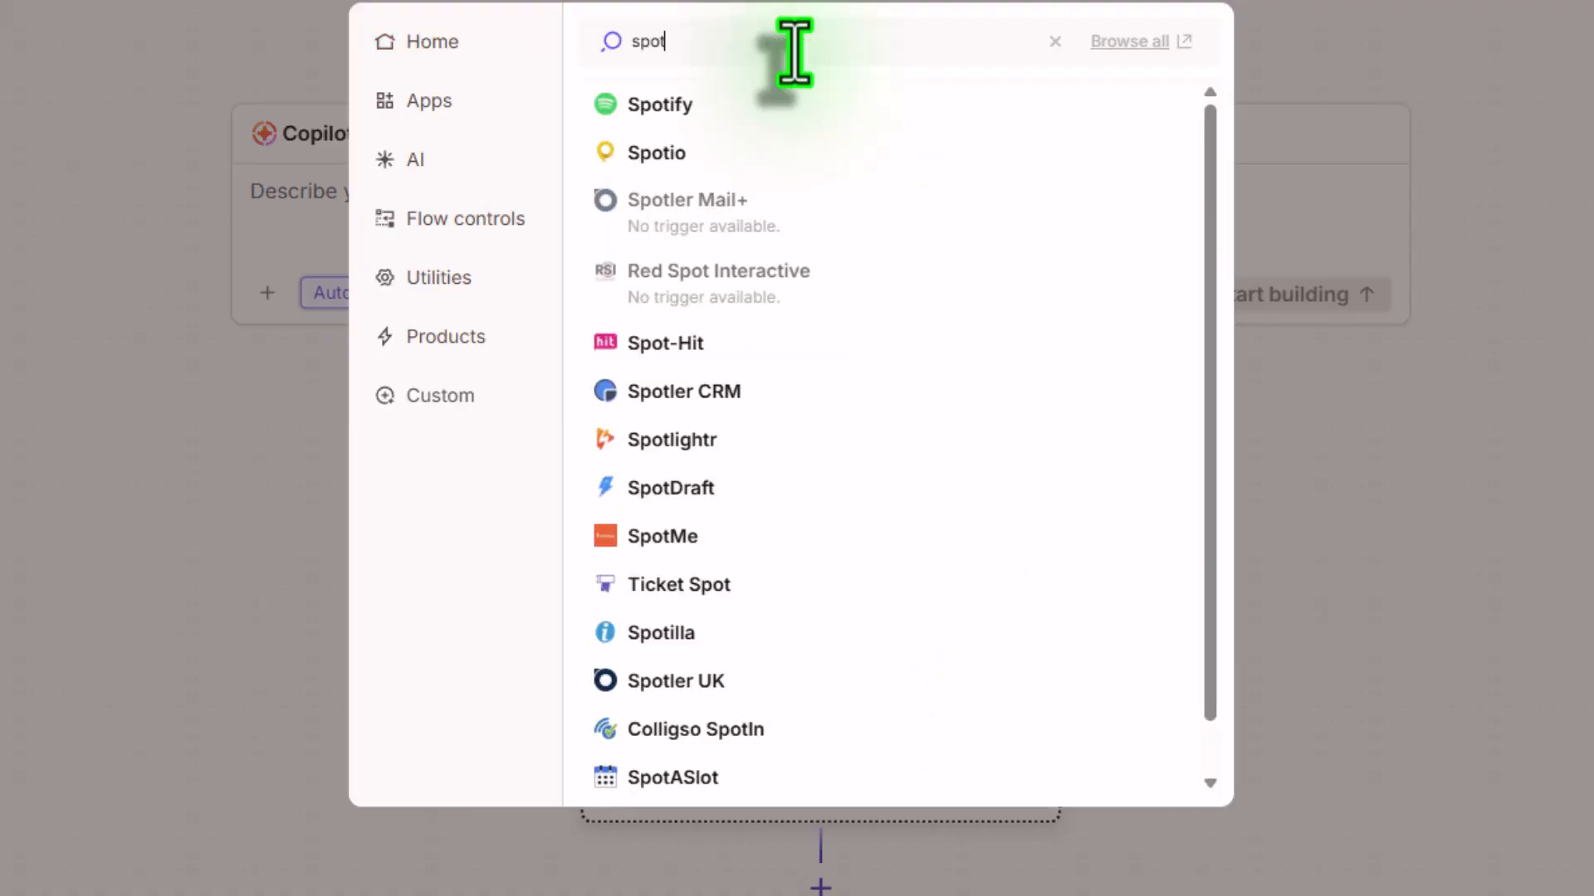
text(ligh)
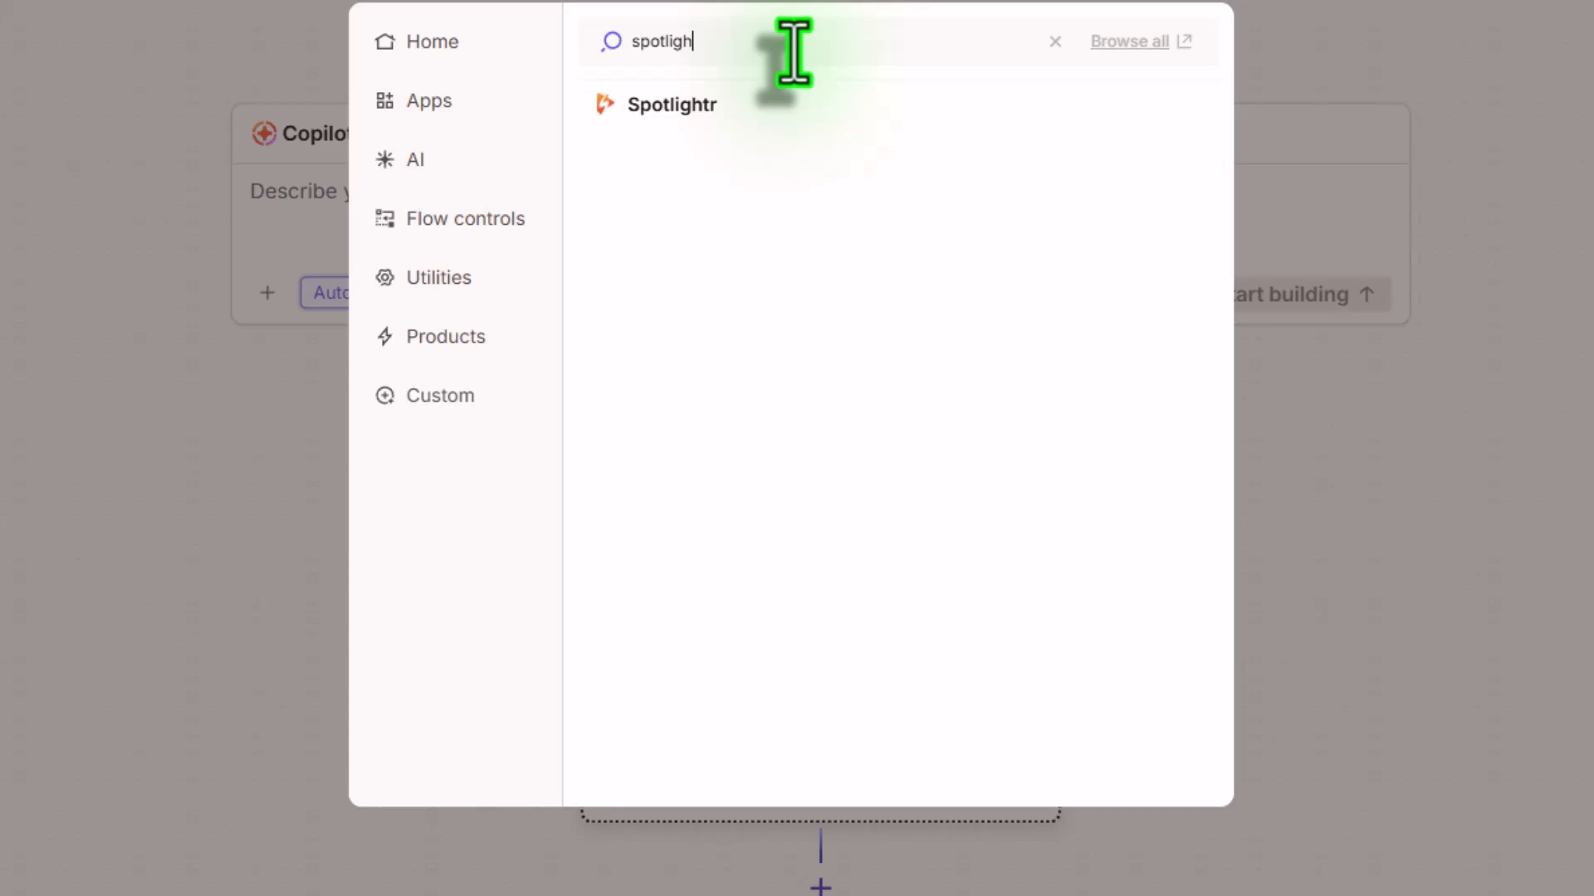
click(751, 105)
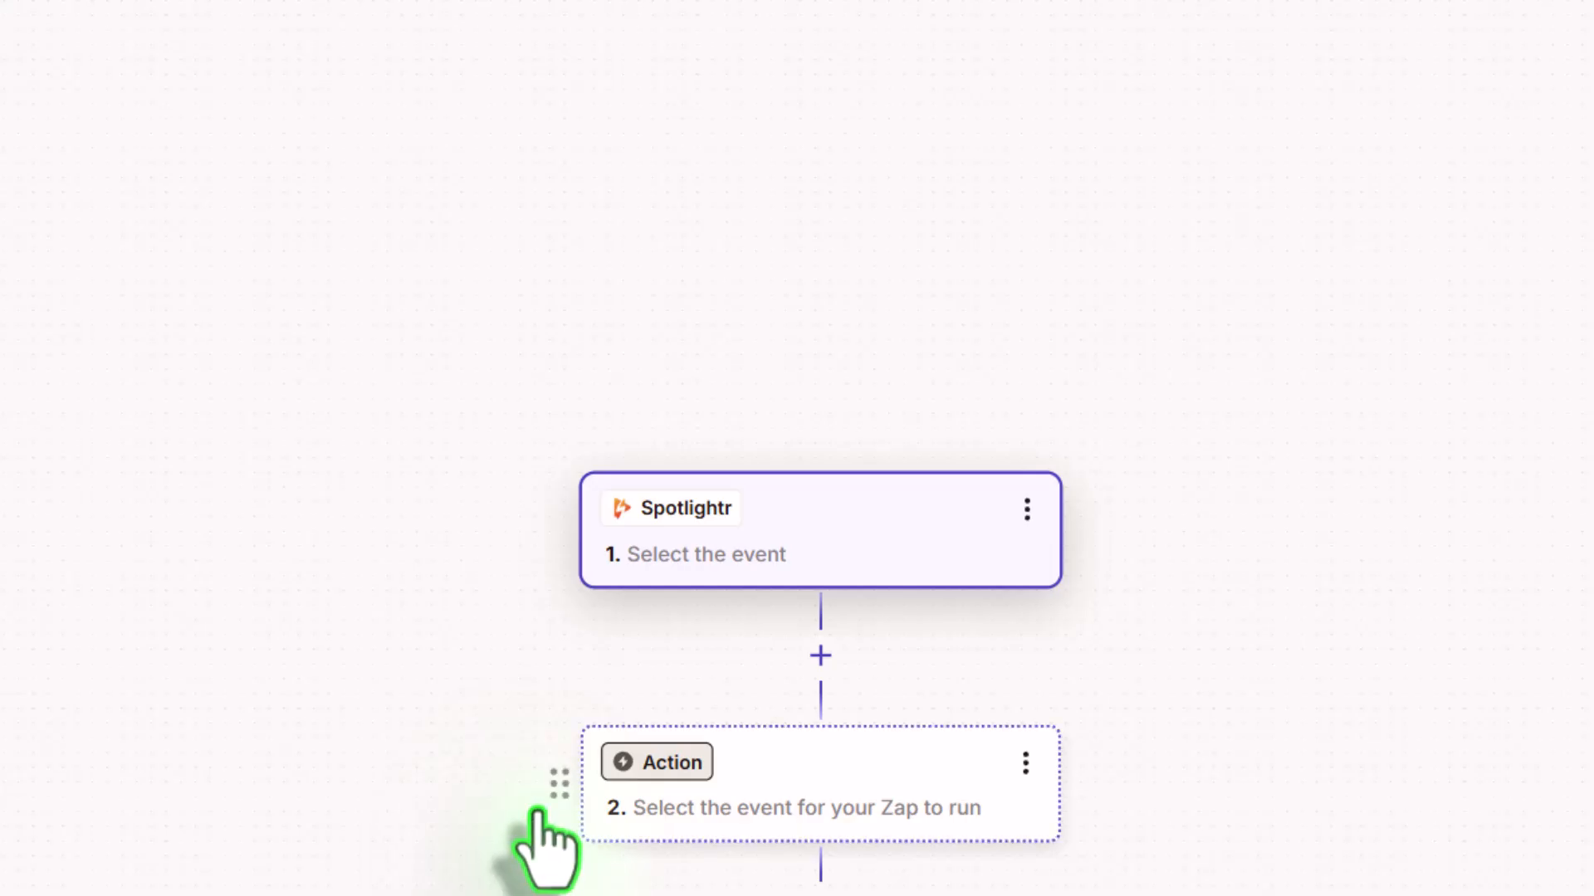
click(935, 523)
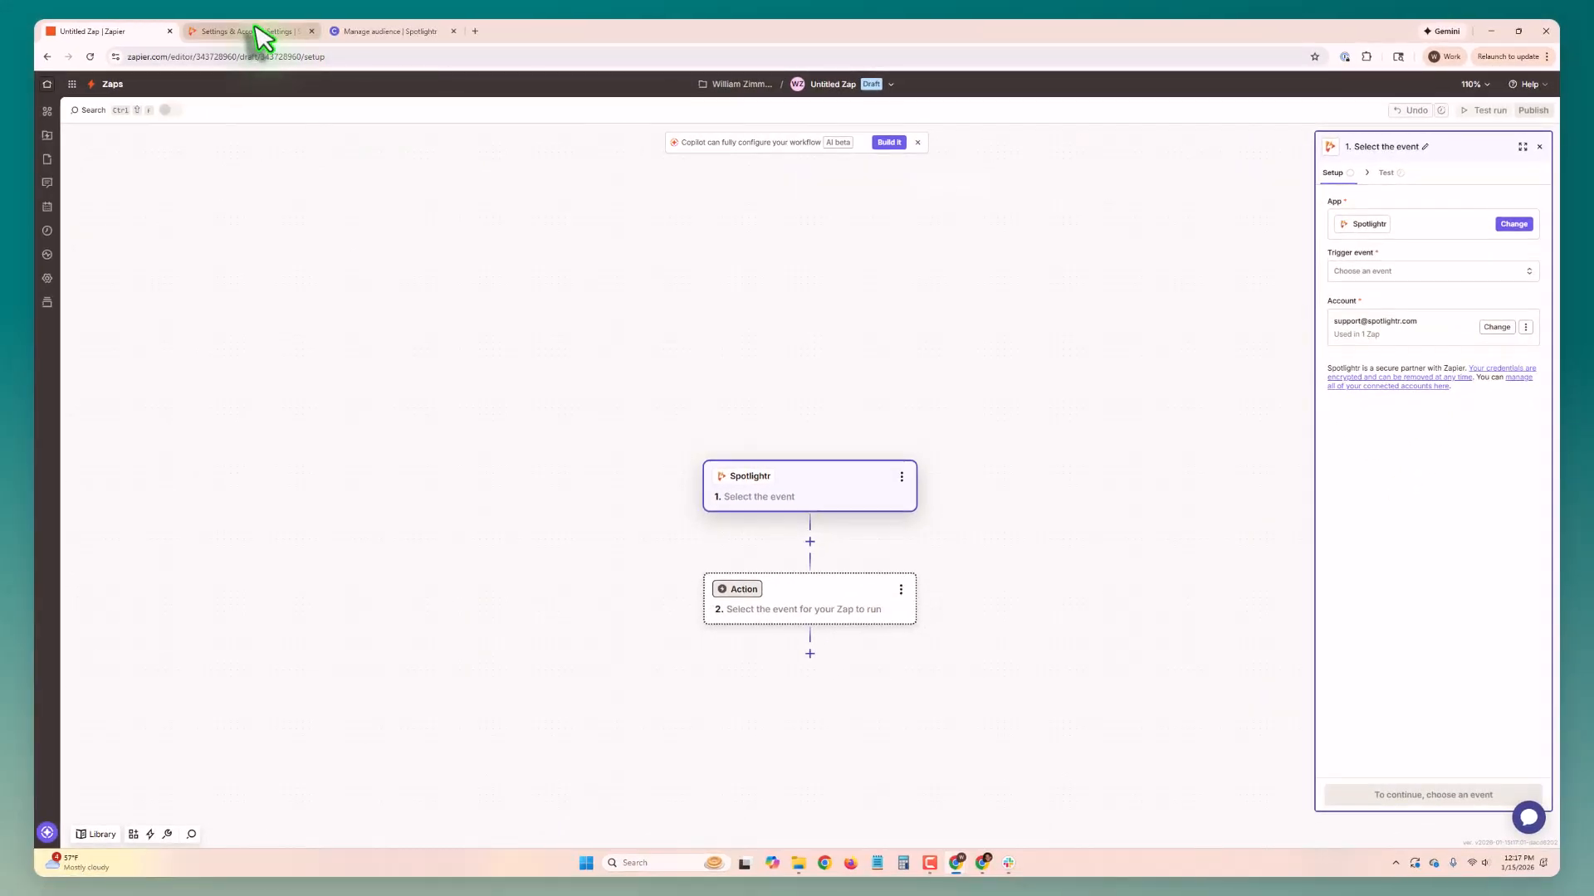
Step: Check where the API key is found in Spotlightr's integration settings, and return to the Zap draft
click(249, 32)
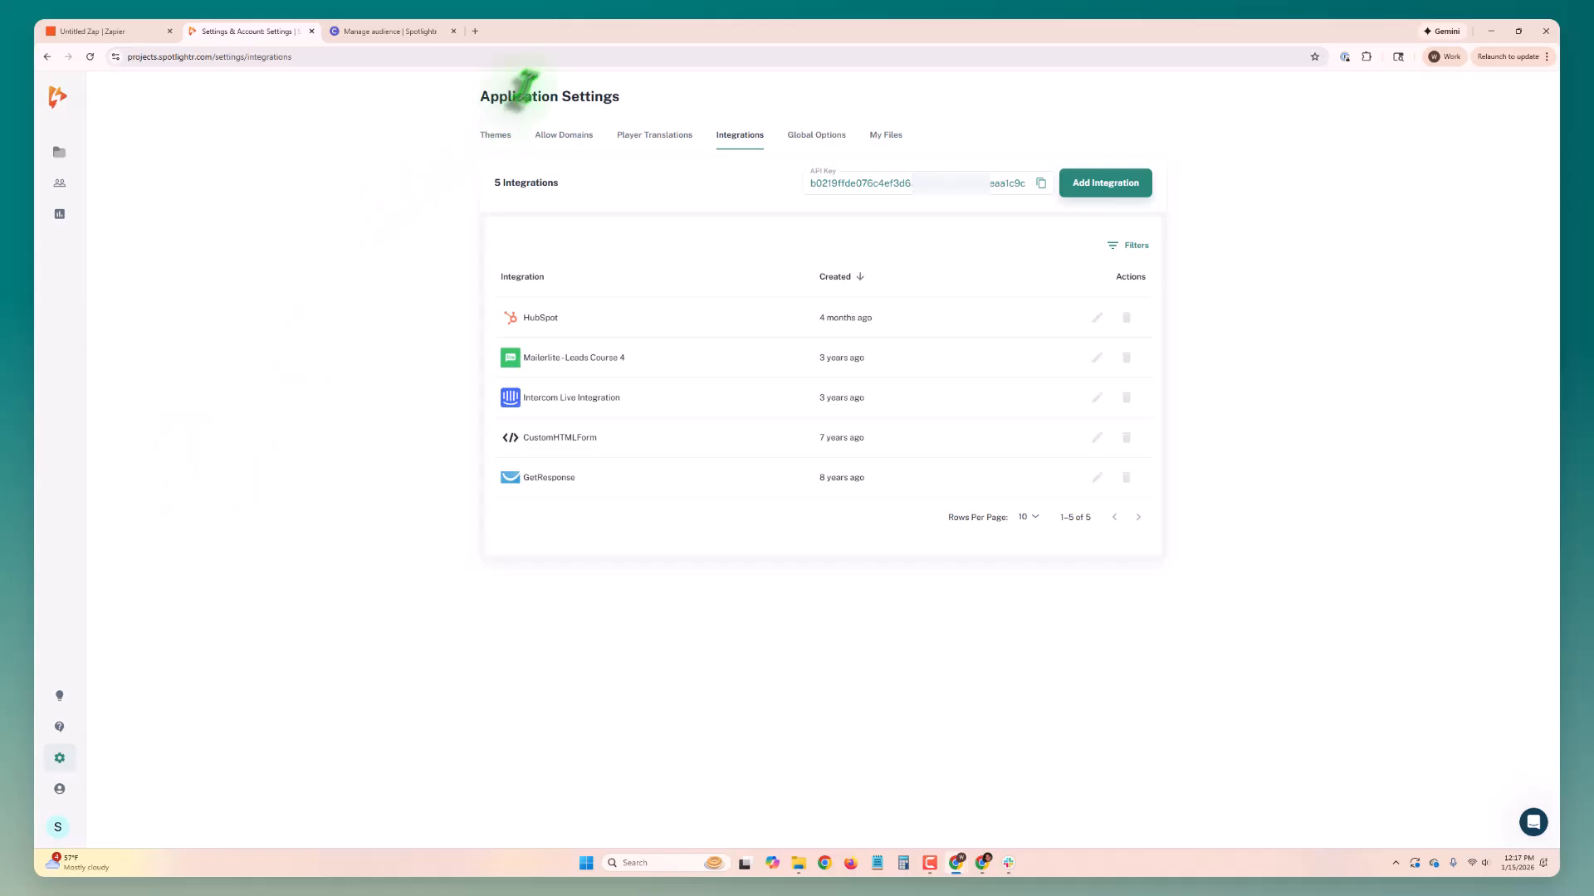
mouse_move(67, 757)
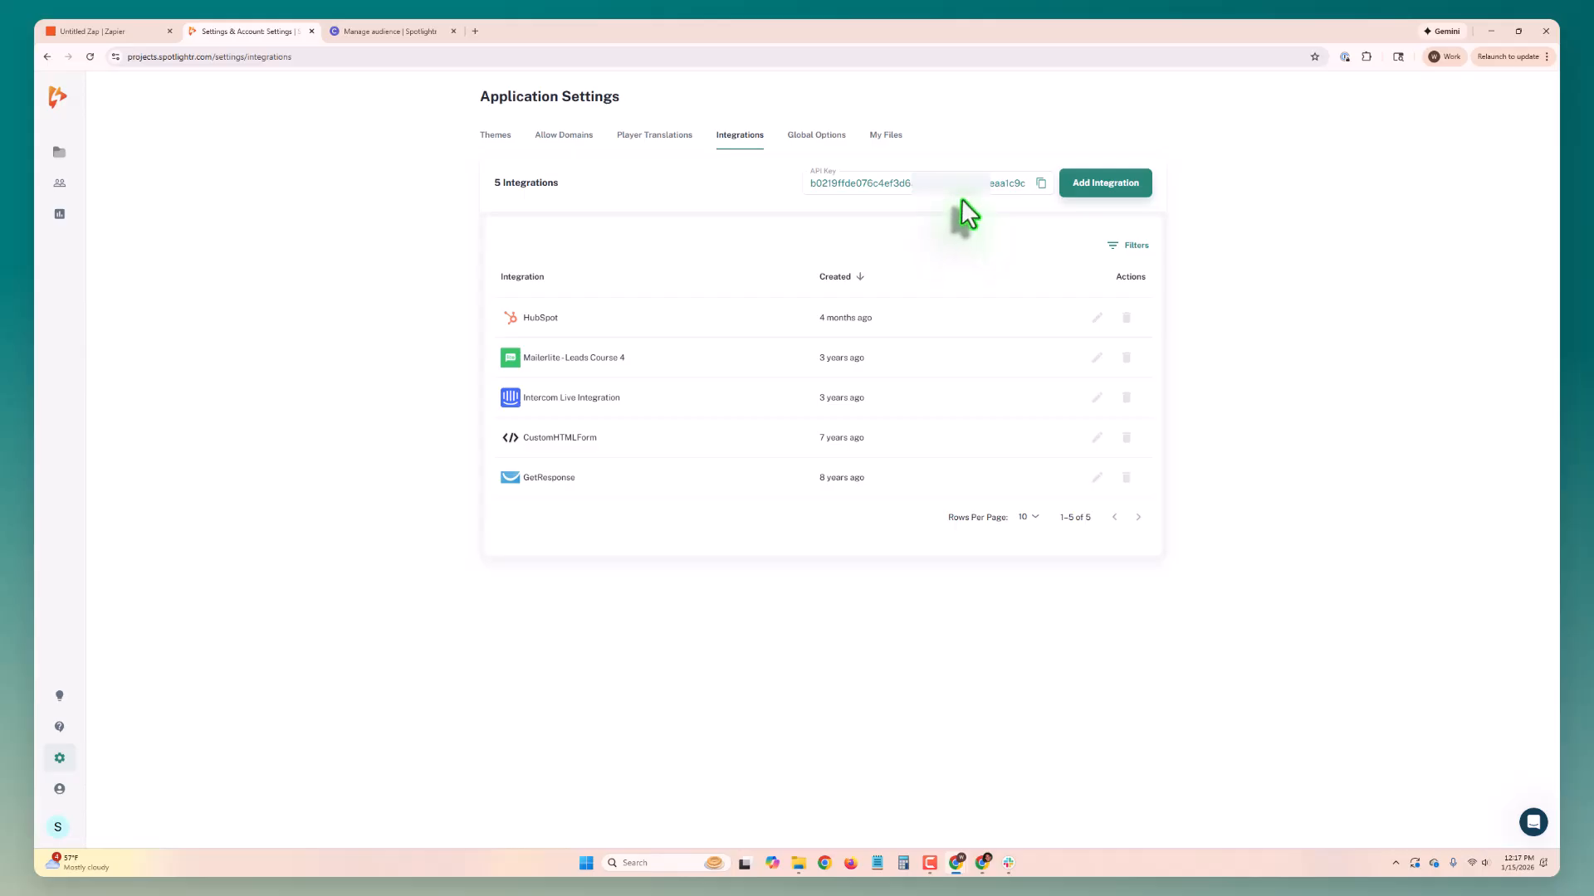
click(116, 31)
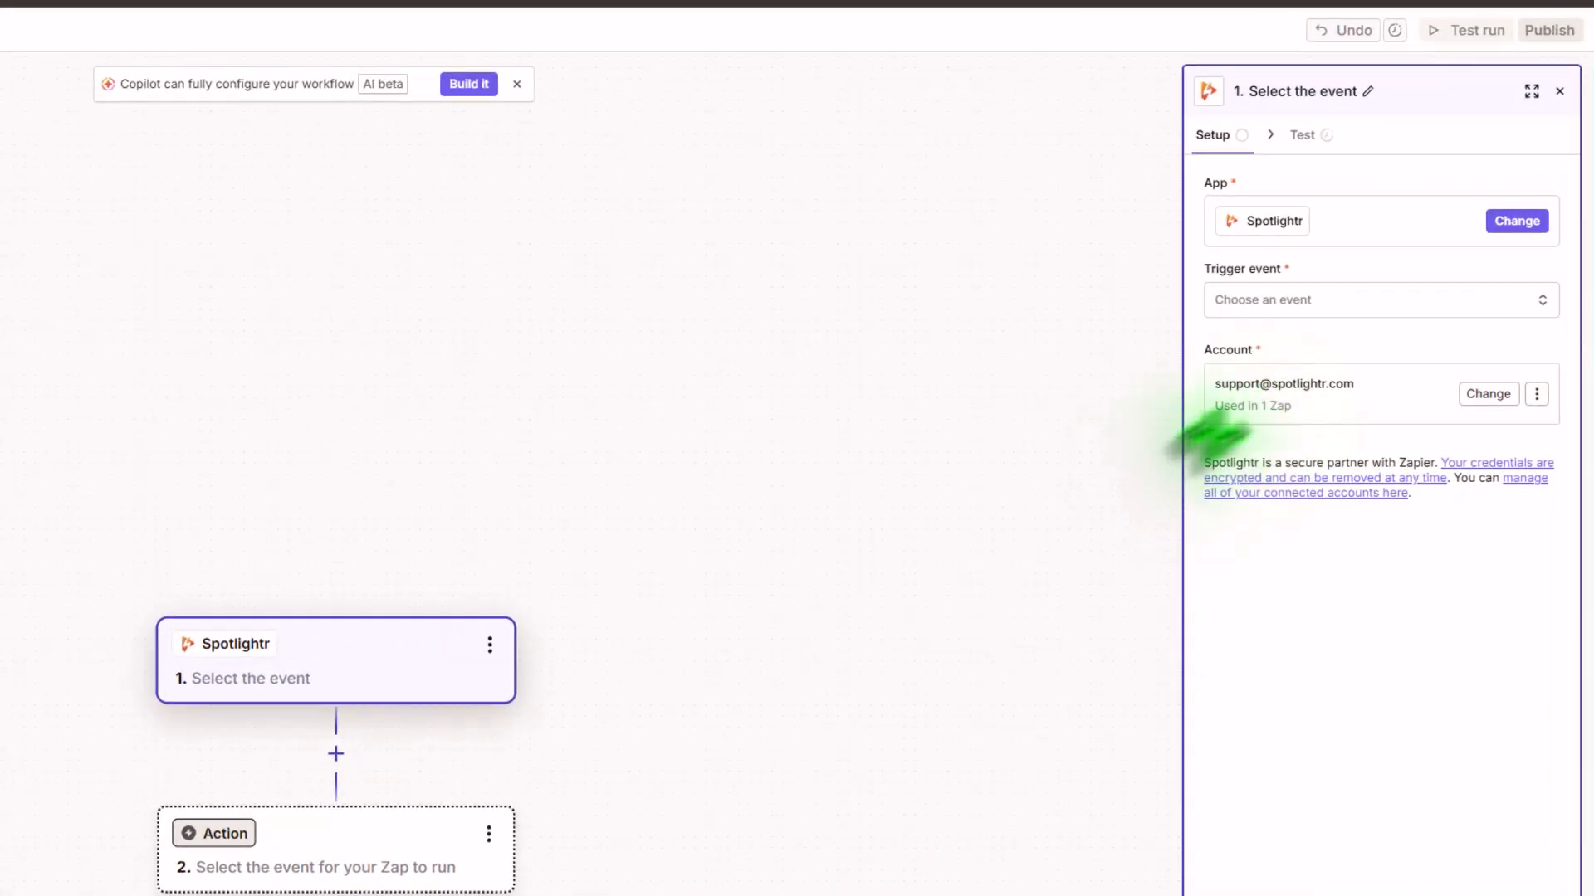
Step: Set the trigger event to New Lead Captured and restrict it to the video Spotlightr Lead to Circle Invite
click(1326, 300)
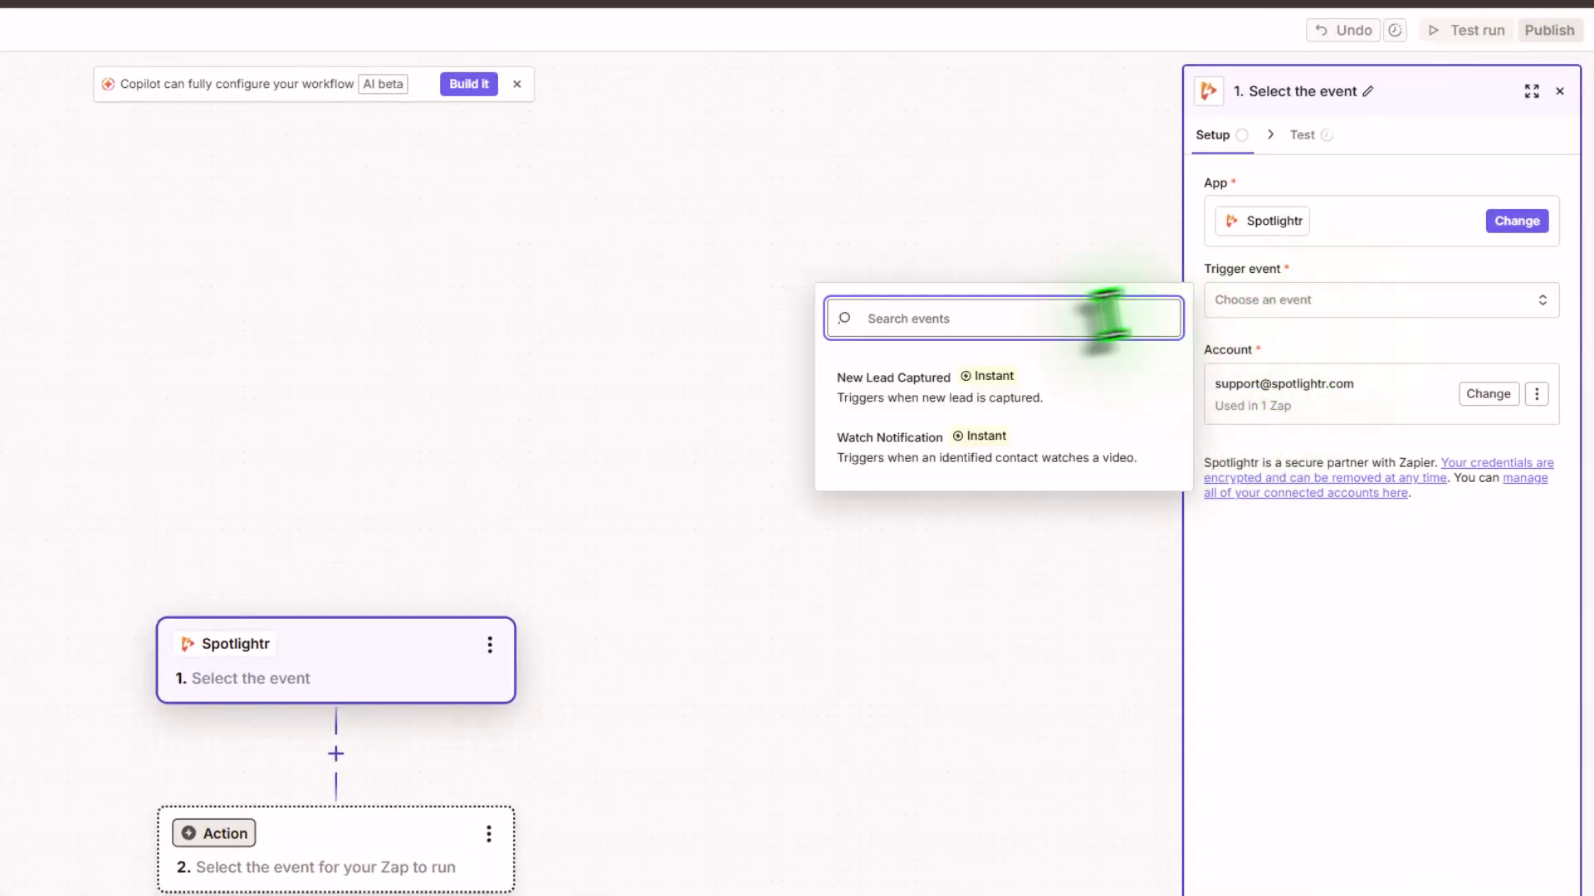
click(947, 391)
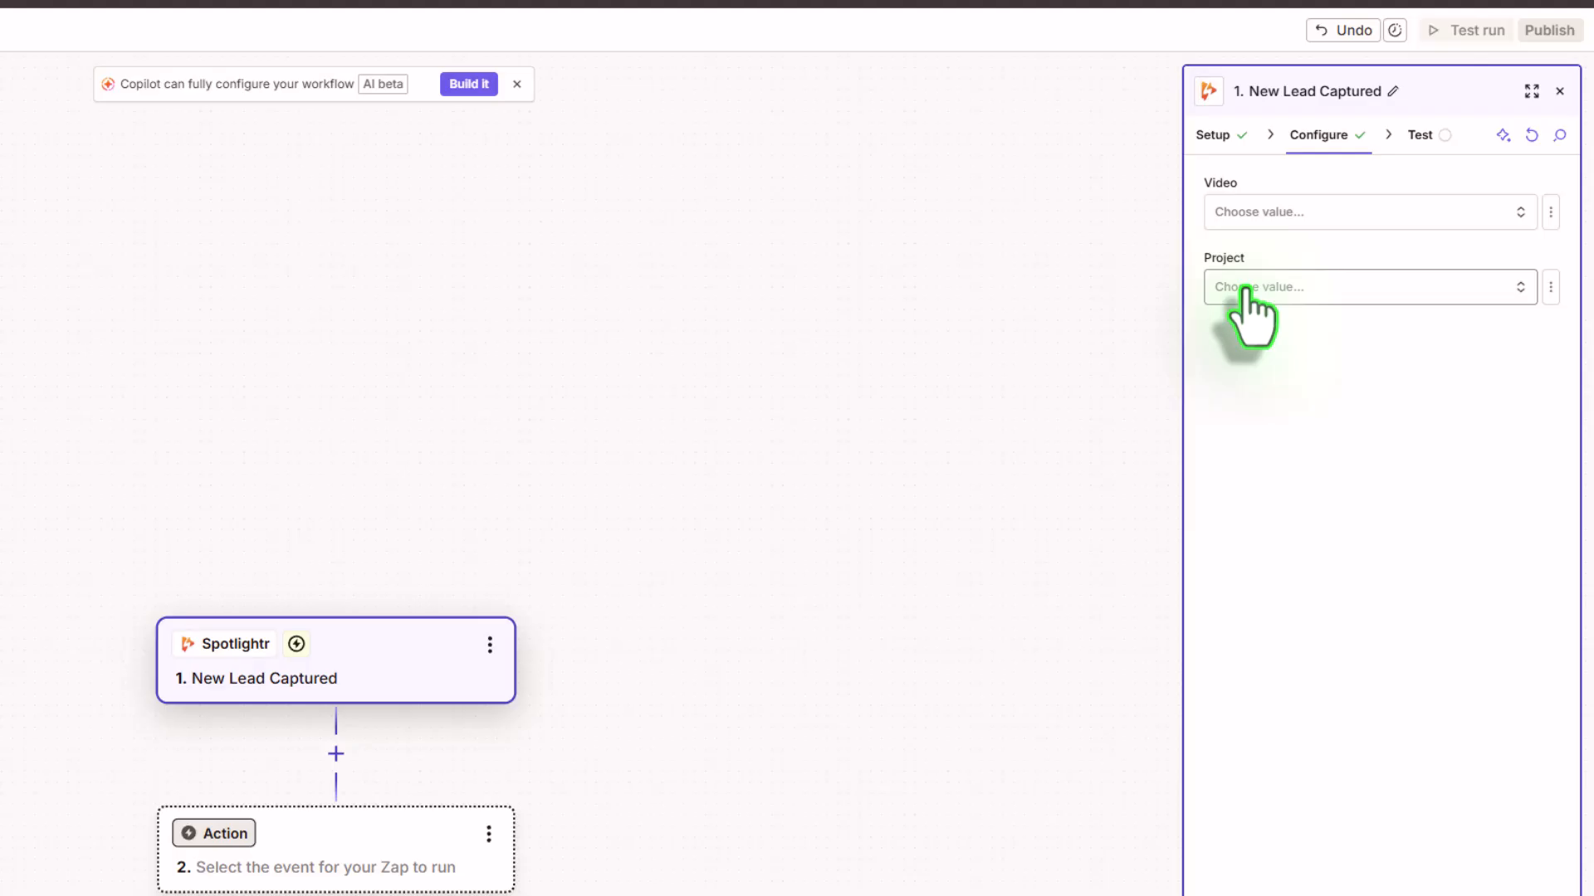
click(1251, 216)
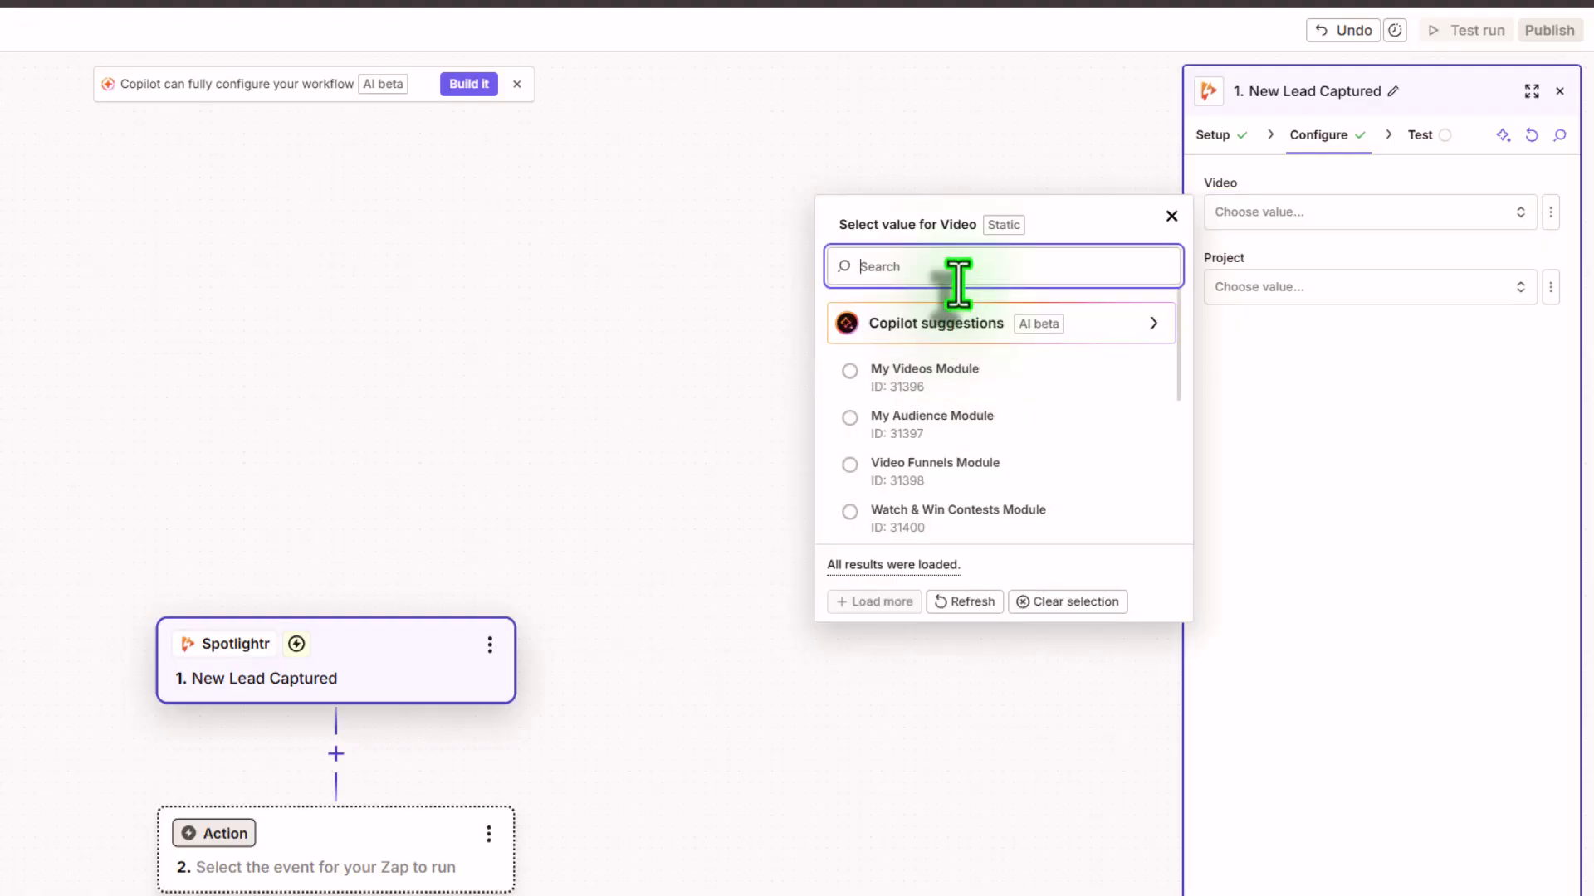
text(spo)
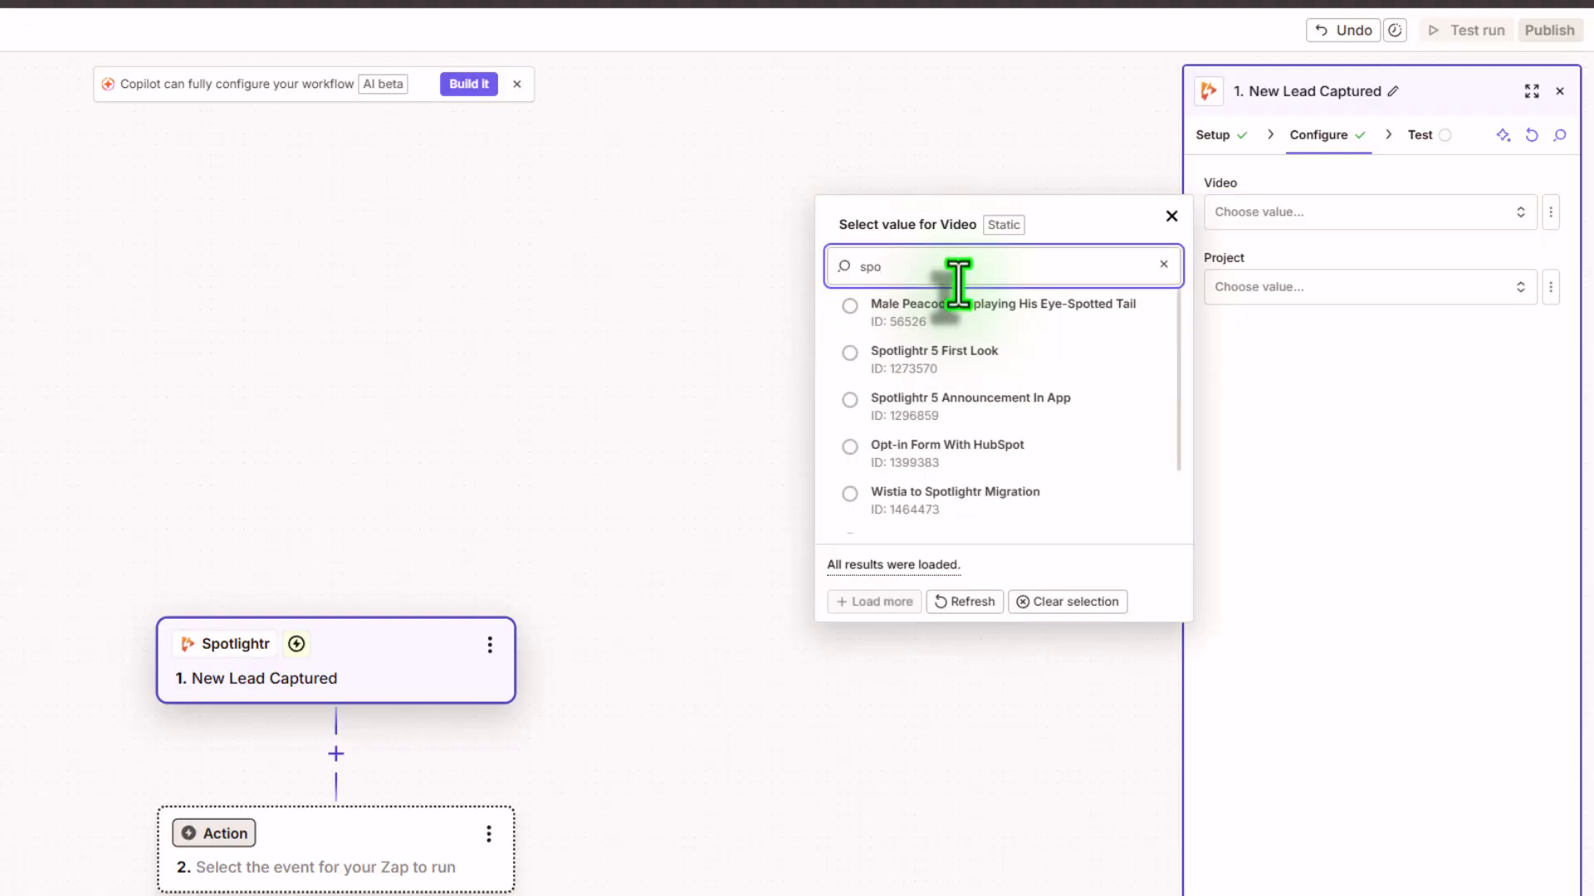
text(tlight)
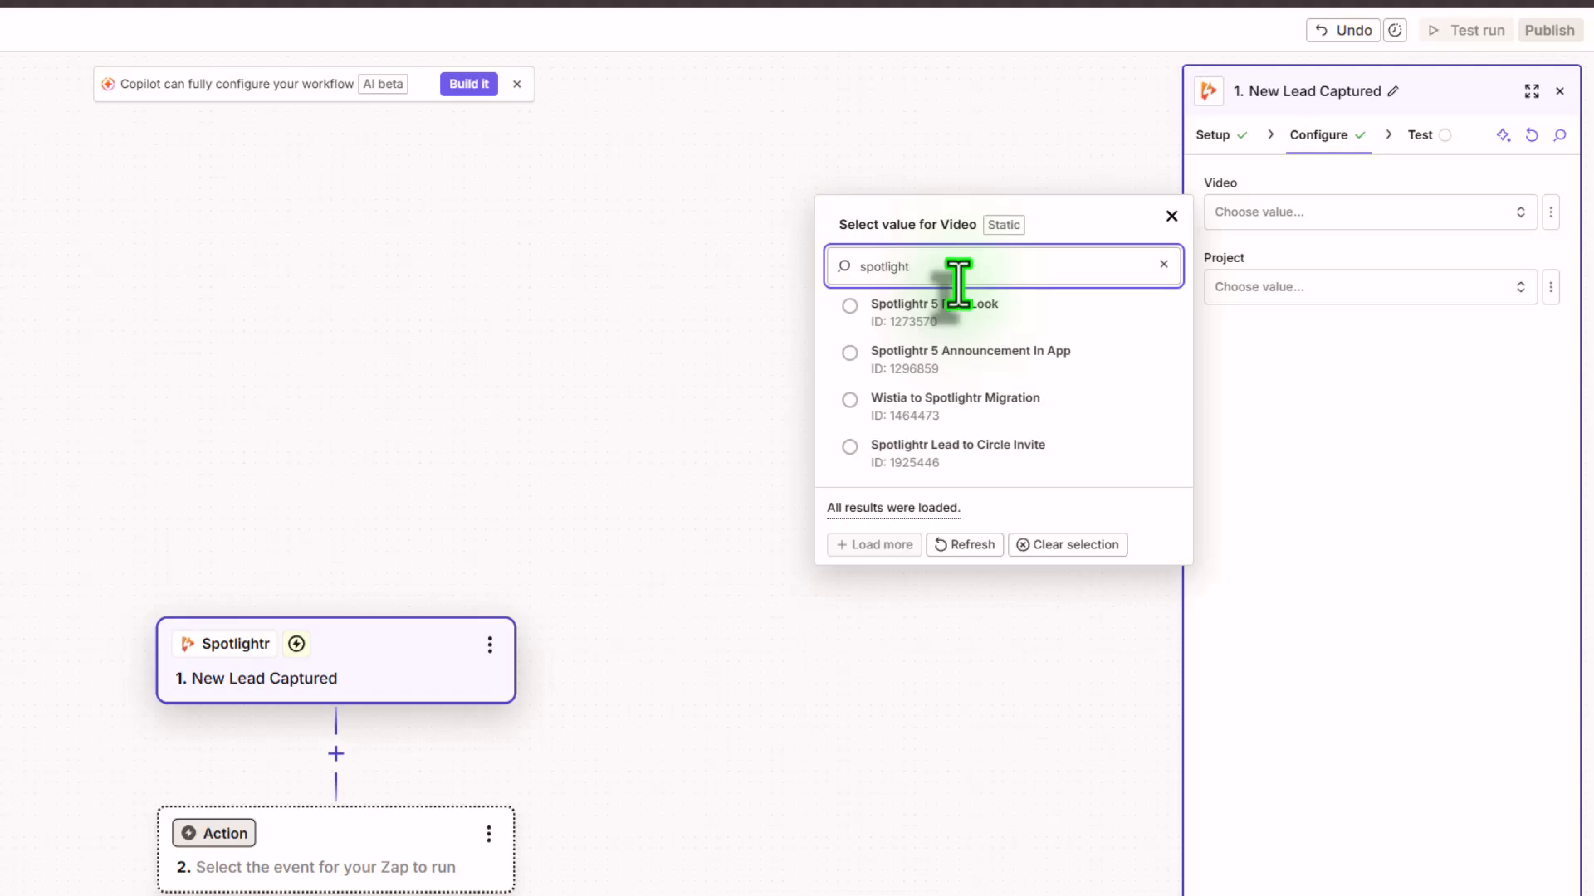
click(953, 455)
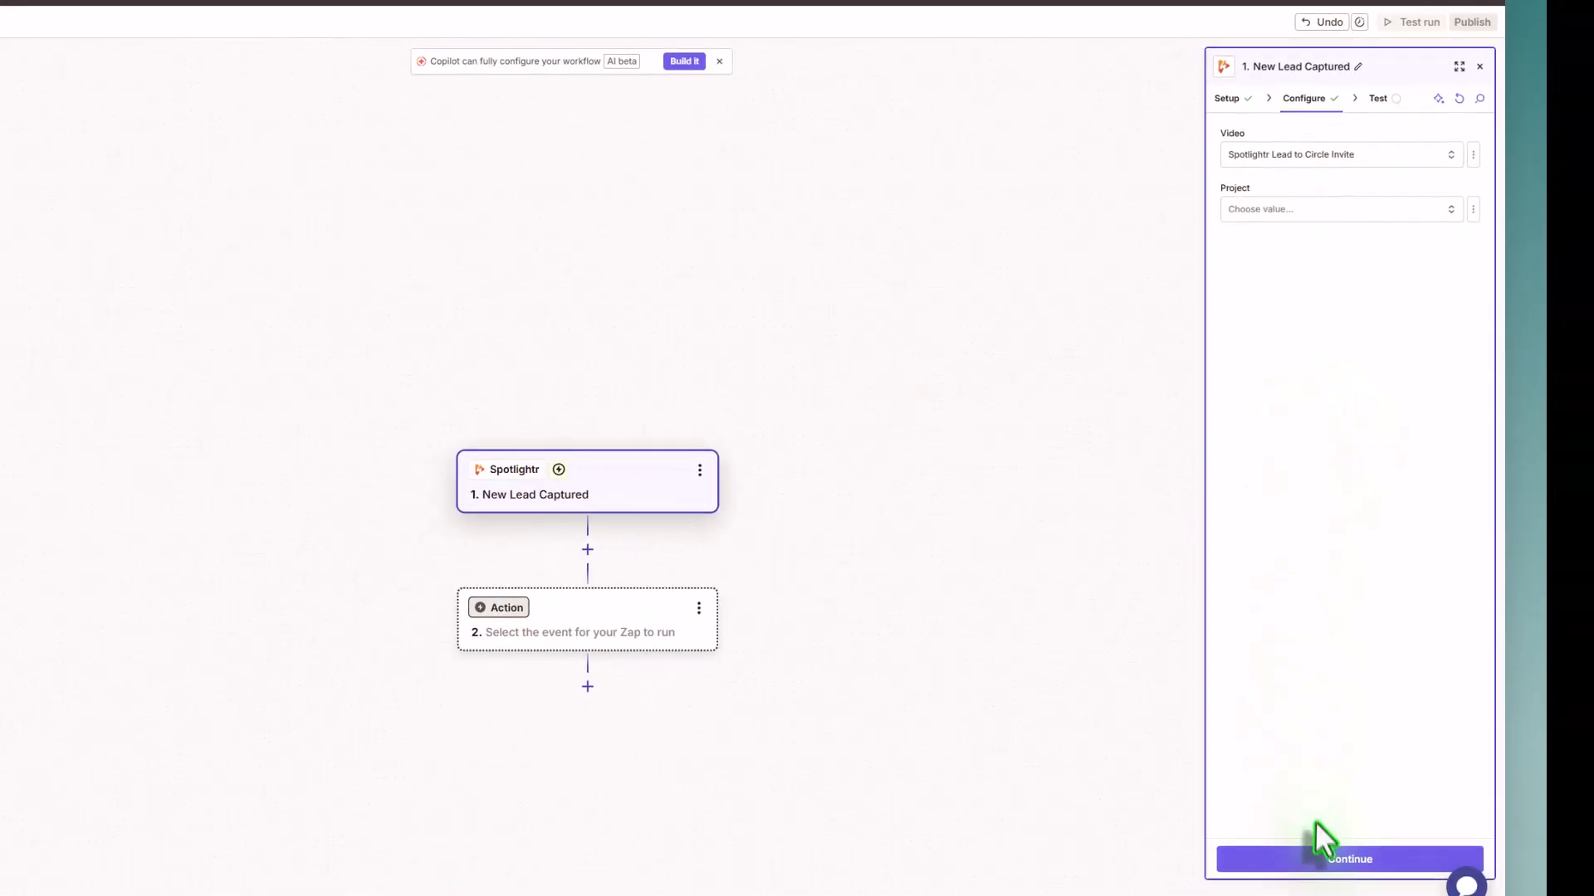
click(1326, 864)
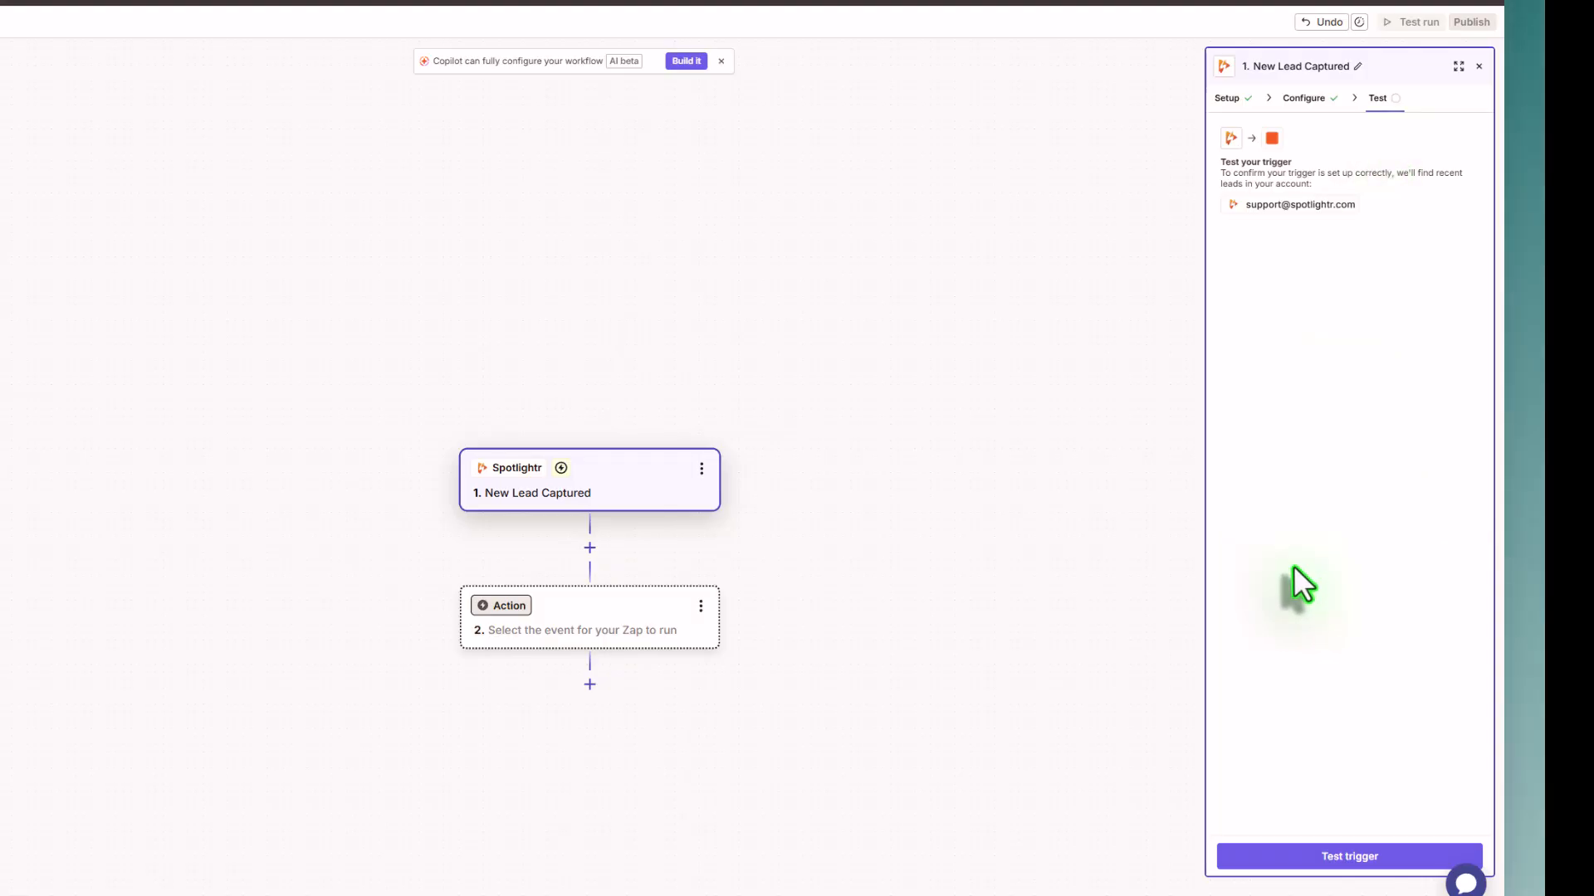
Step: Test the trigger and replace the first and last name in the sample record Lead A
click(1331, 856)
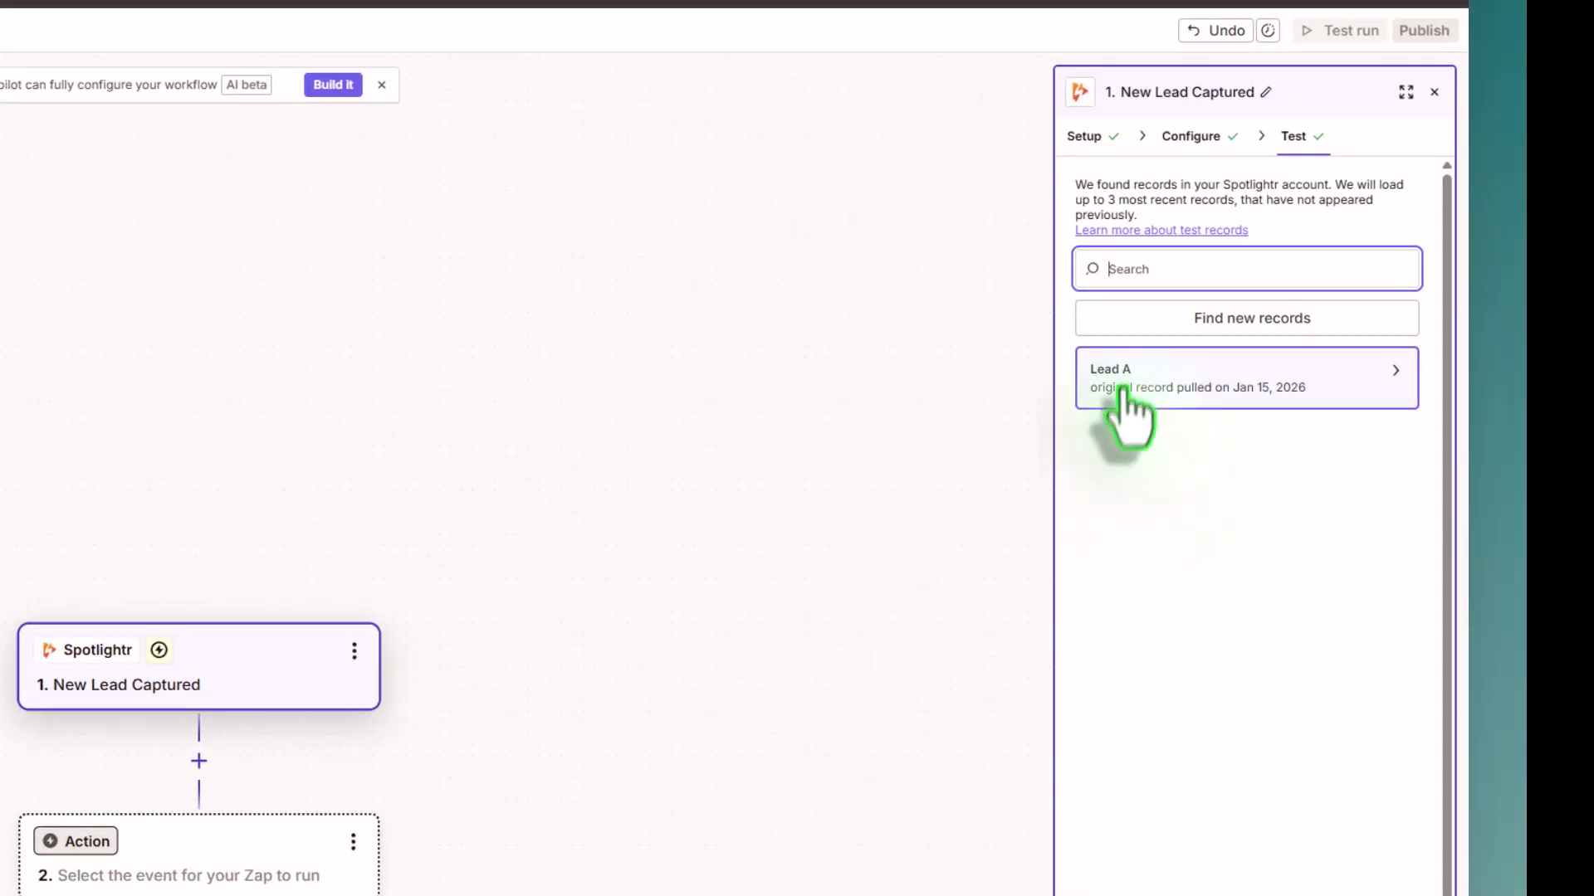
click(1183, 383)
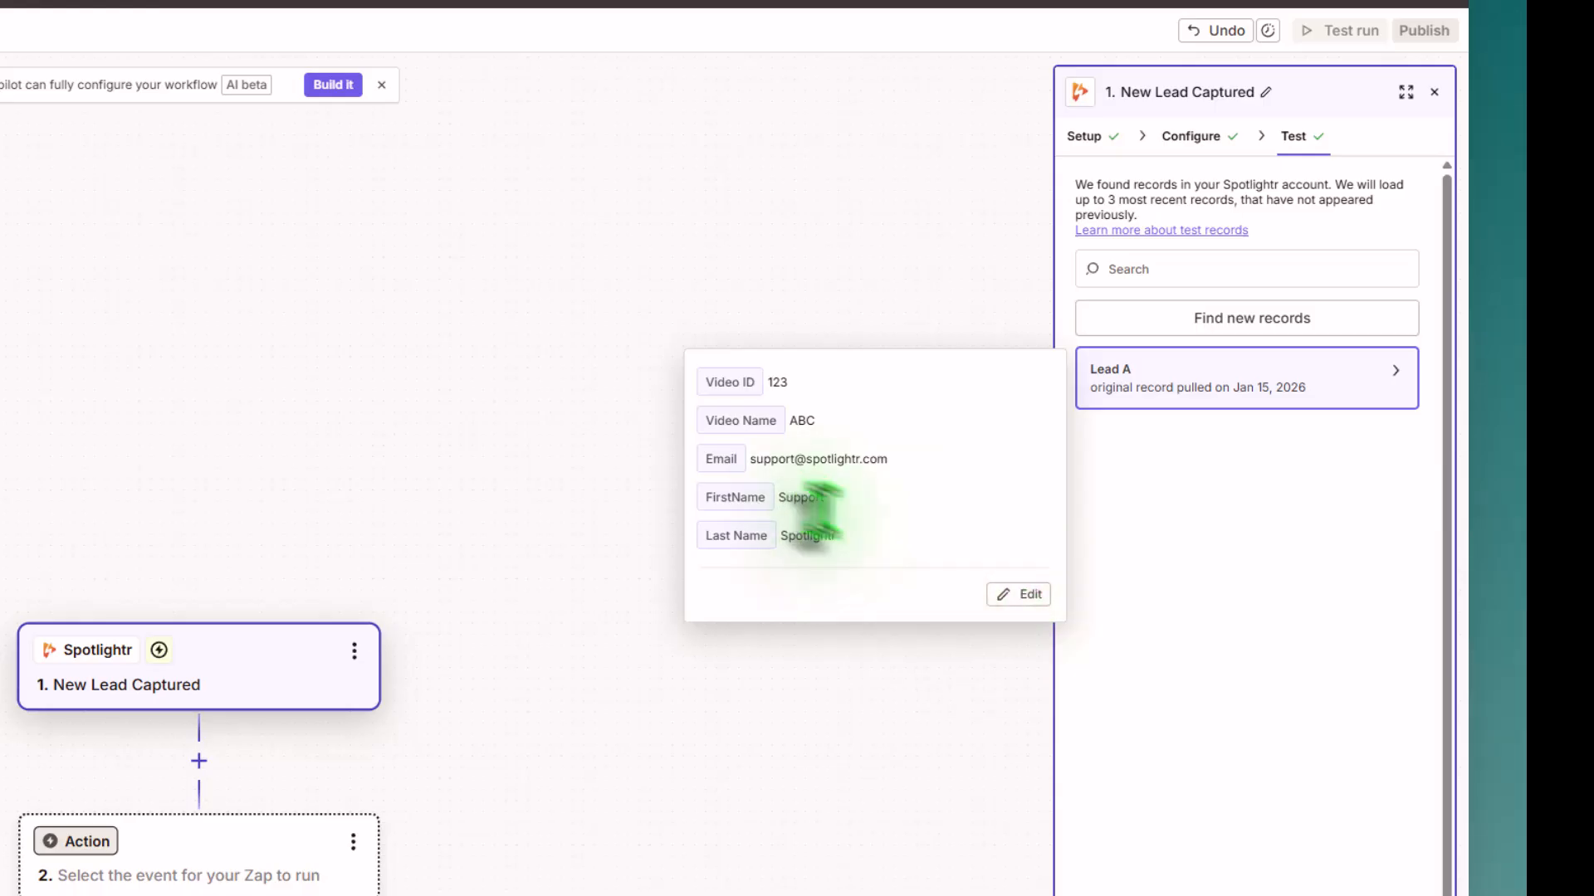
click(1024, 594)
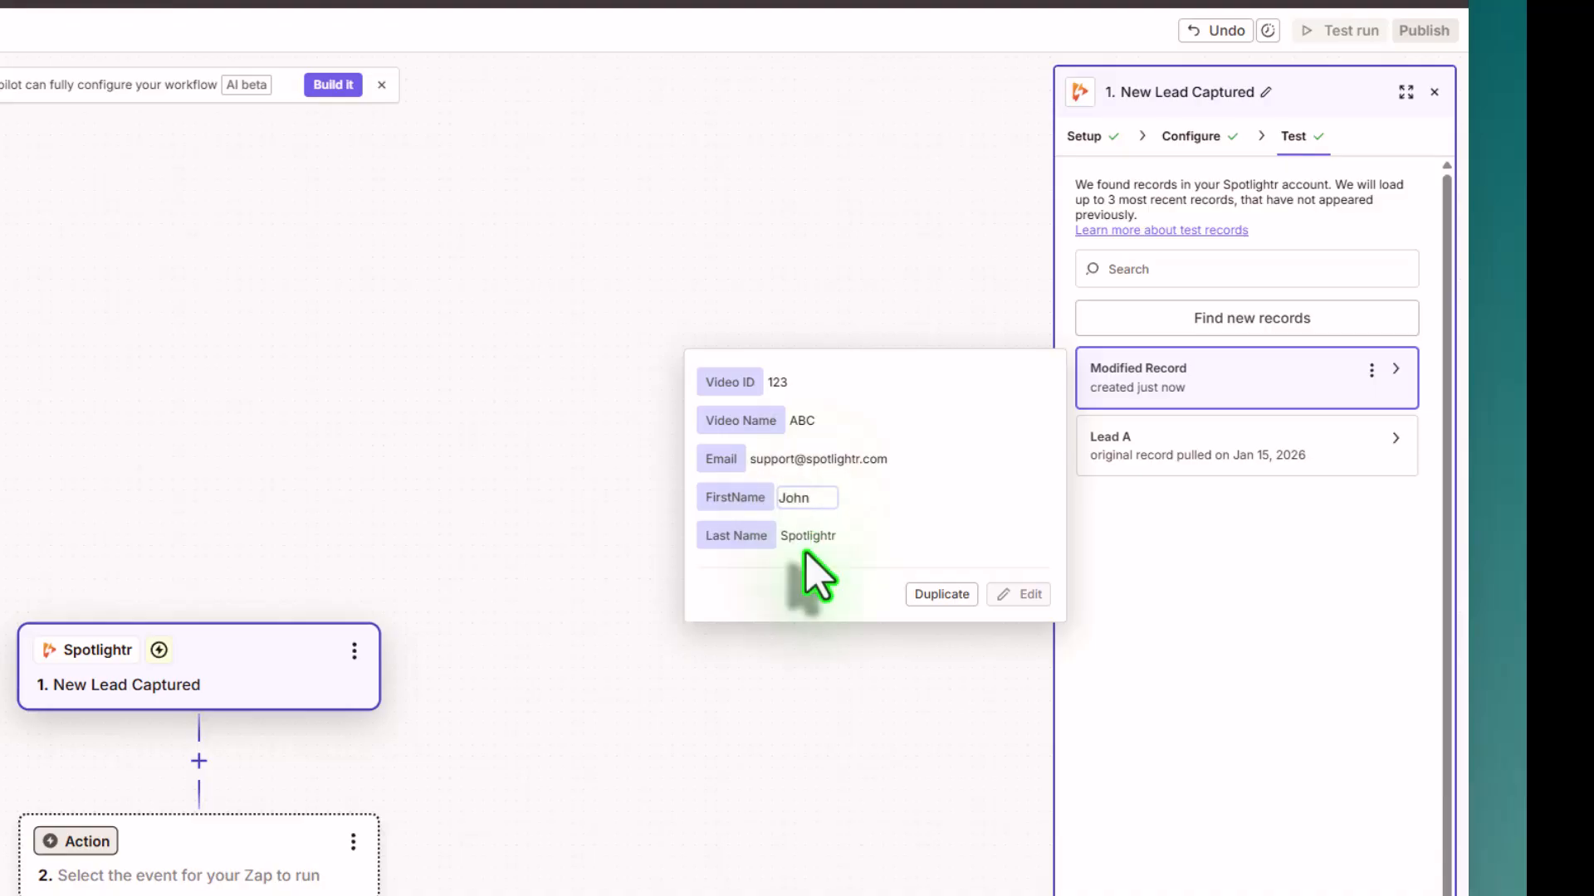
click(809, 538)
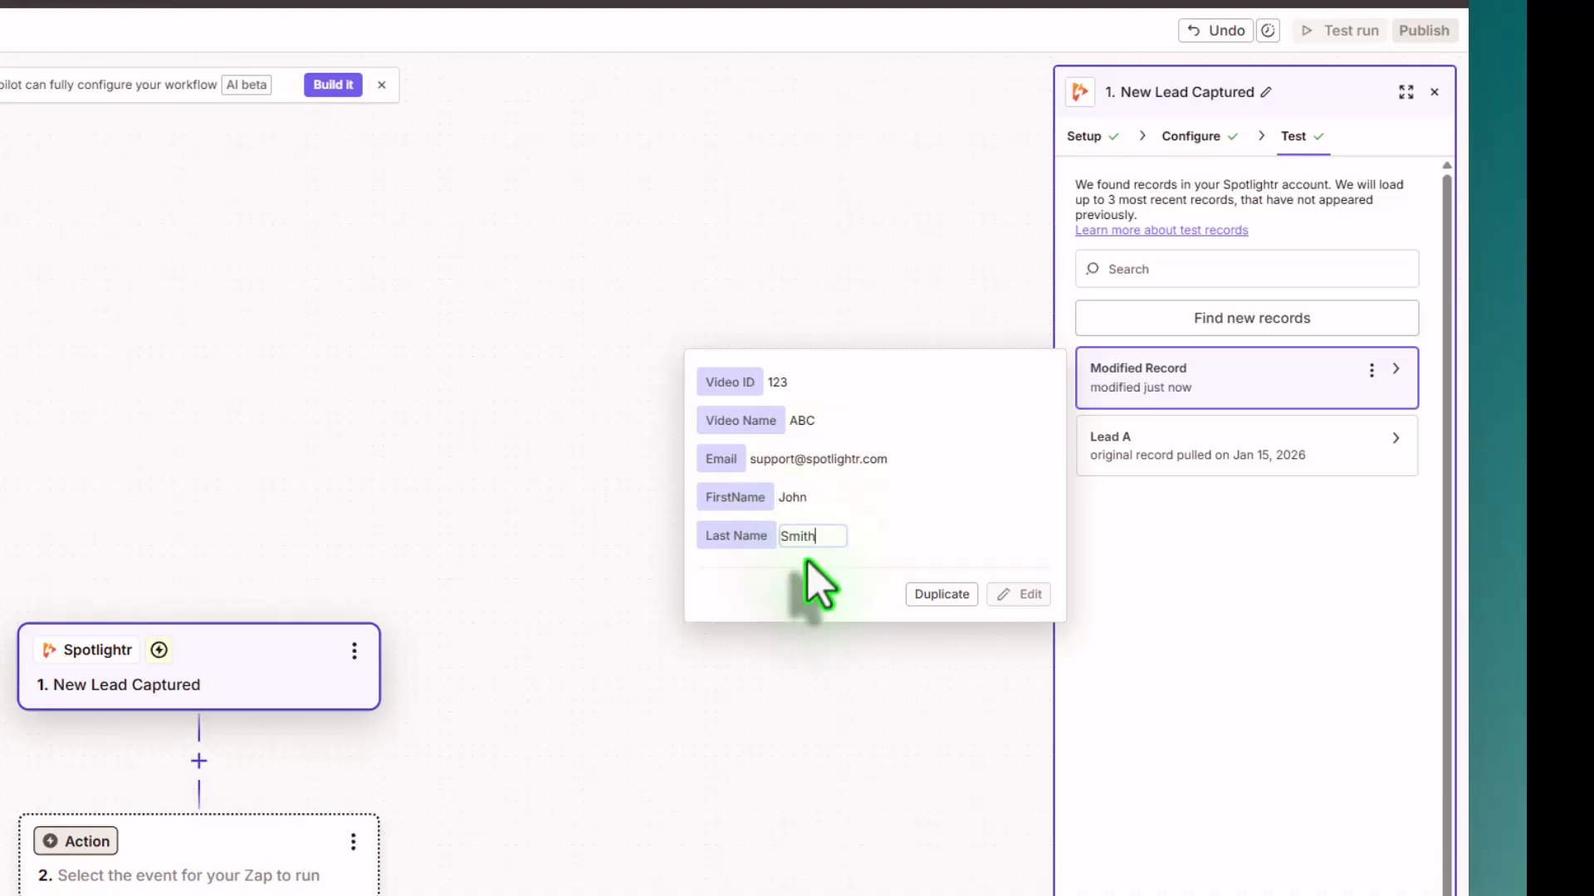
Step: Leave the edited sample record and choose Circle as the app for the Zap's action step
click(1292, 616)
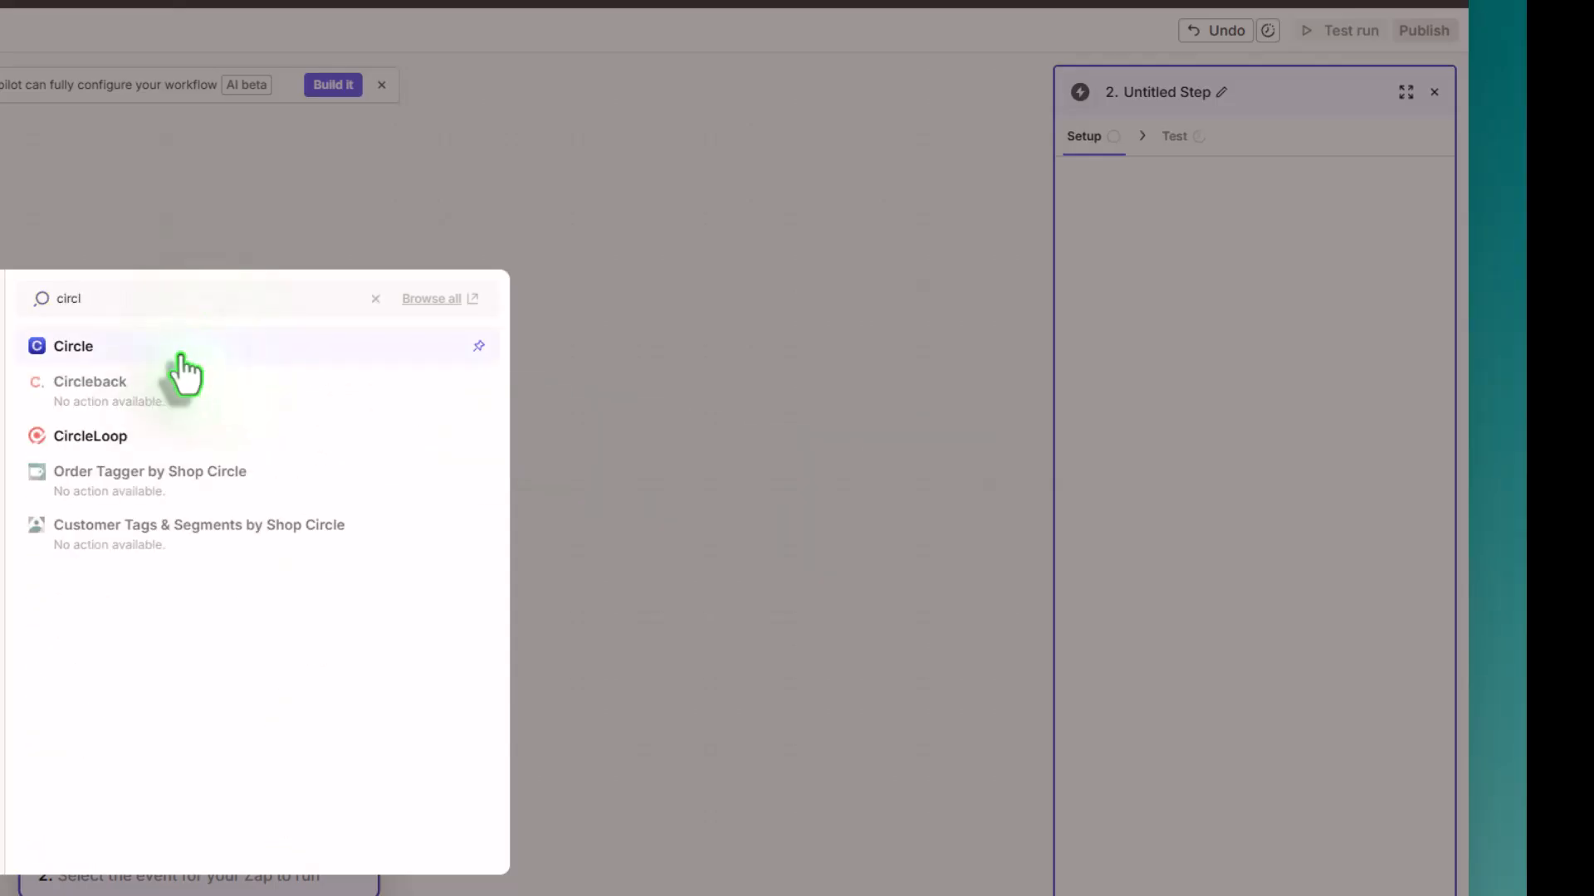
click(181, 357)
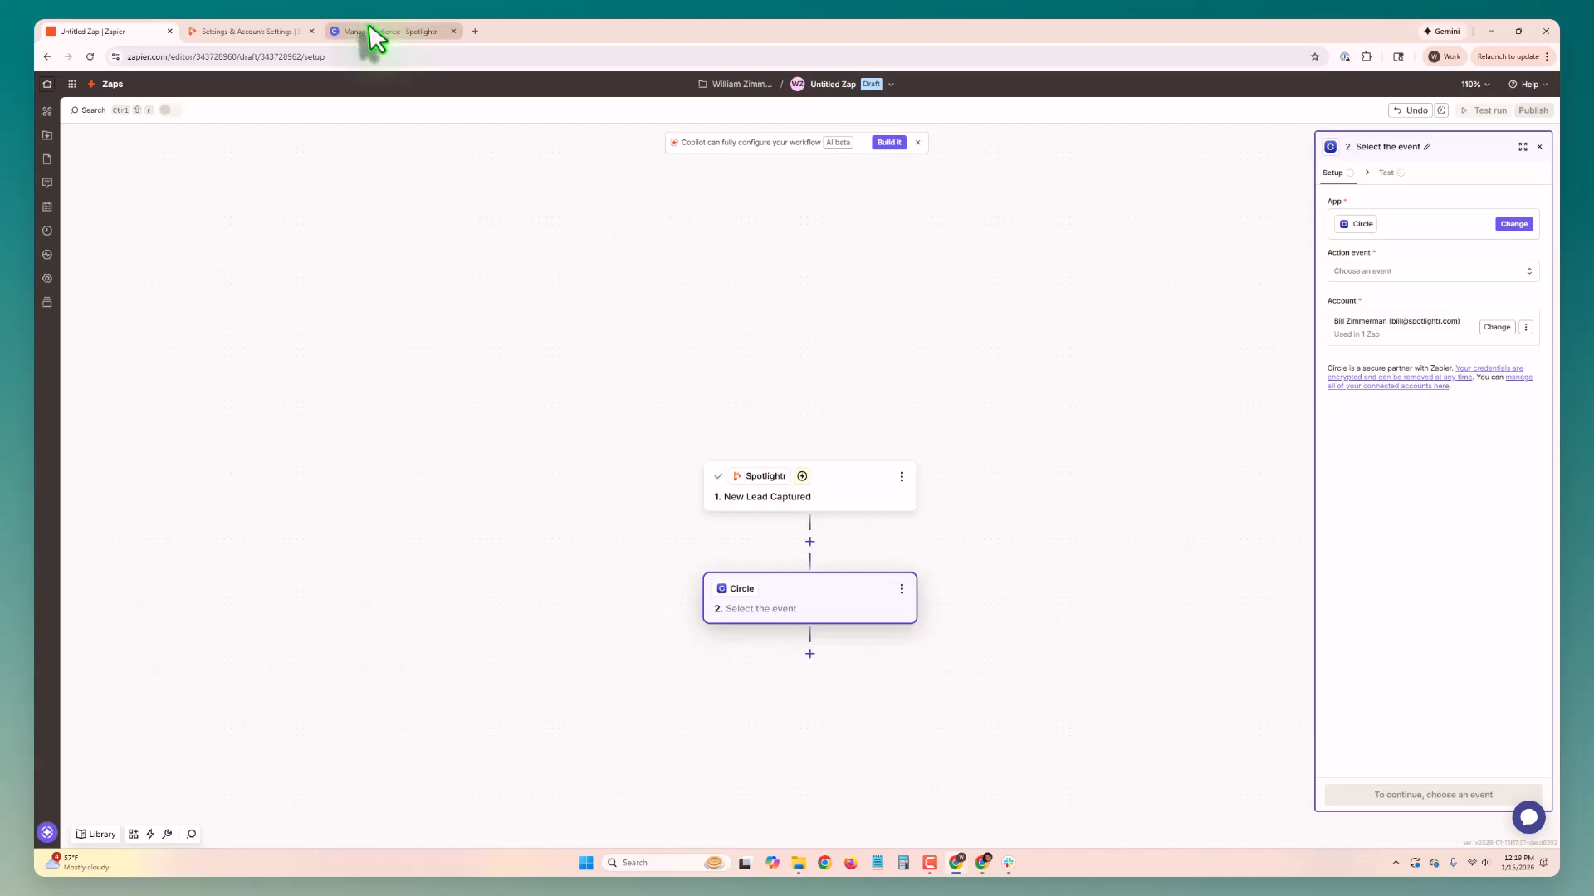
Step: Switch to the Circle community and open its developer API tokens page
click(371, 32)
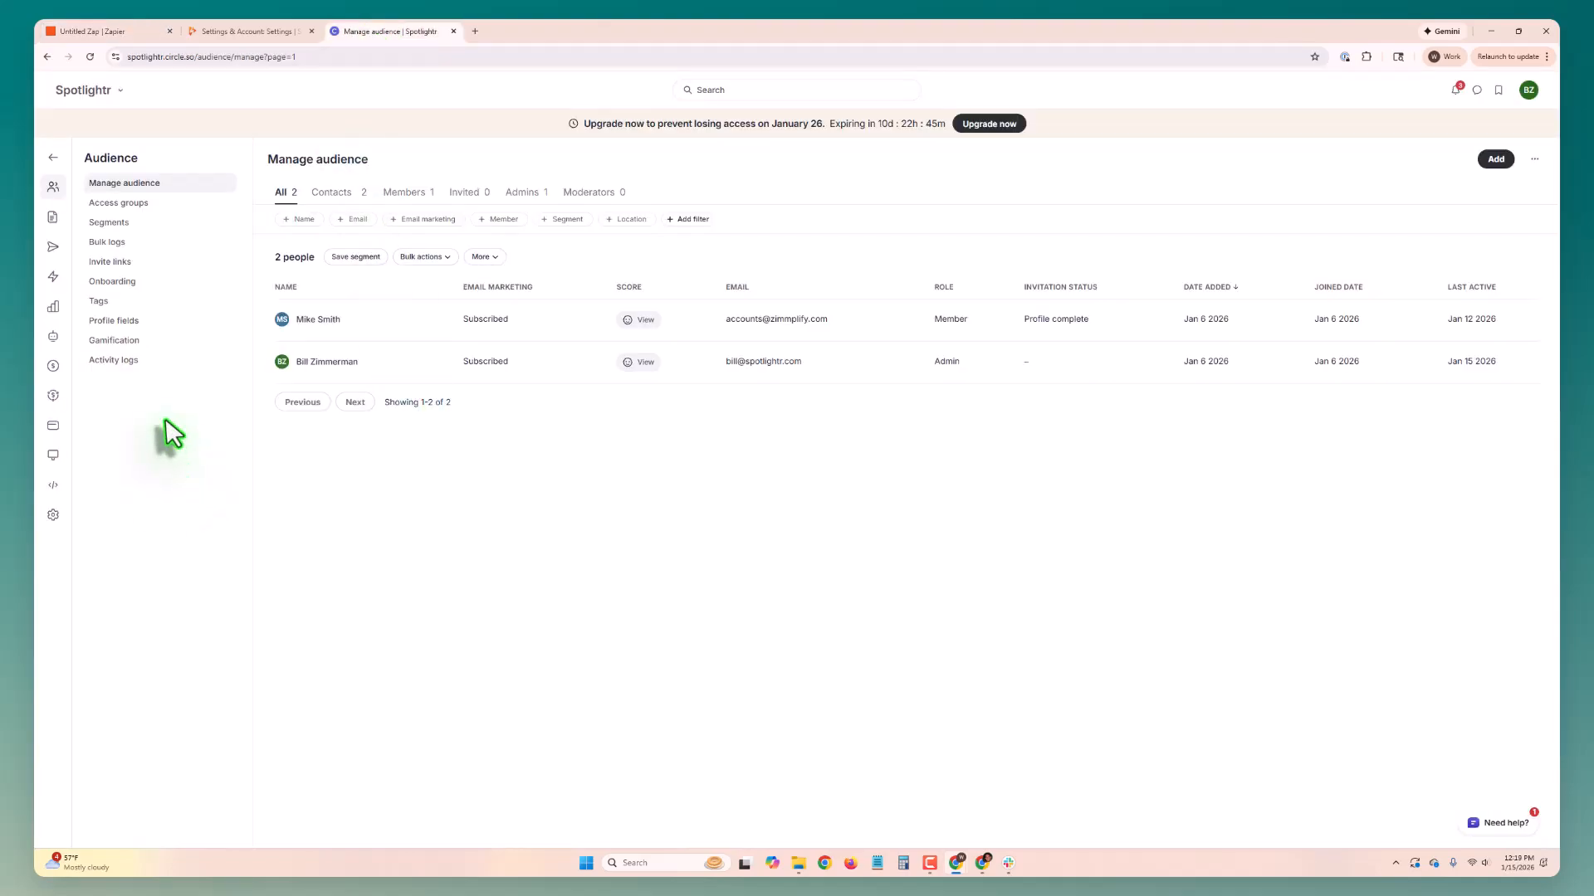
click(117, 98)
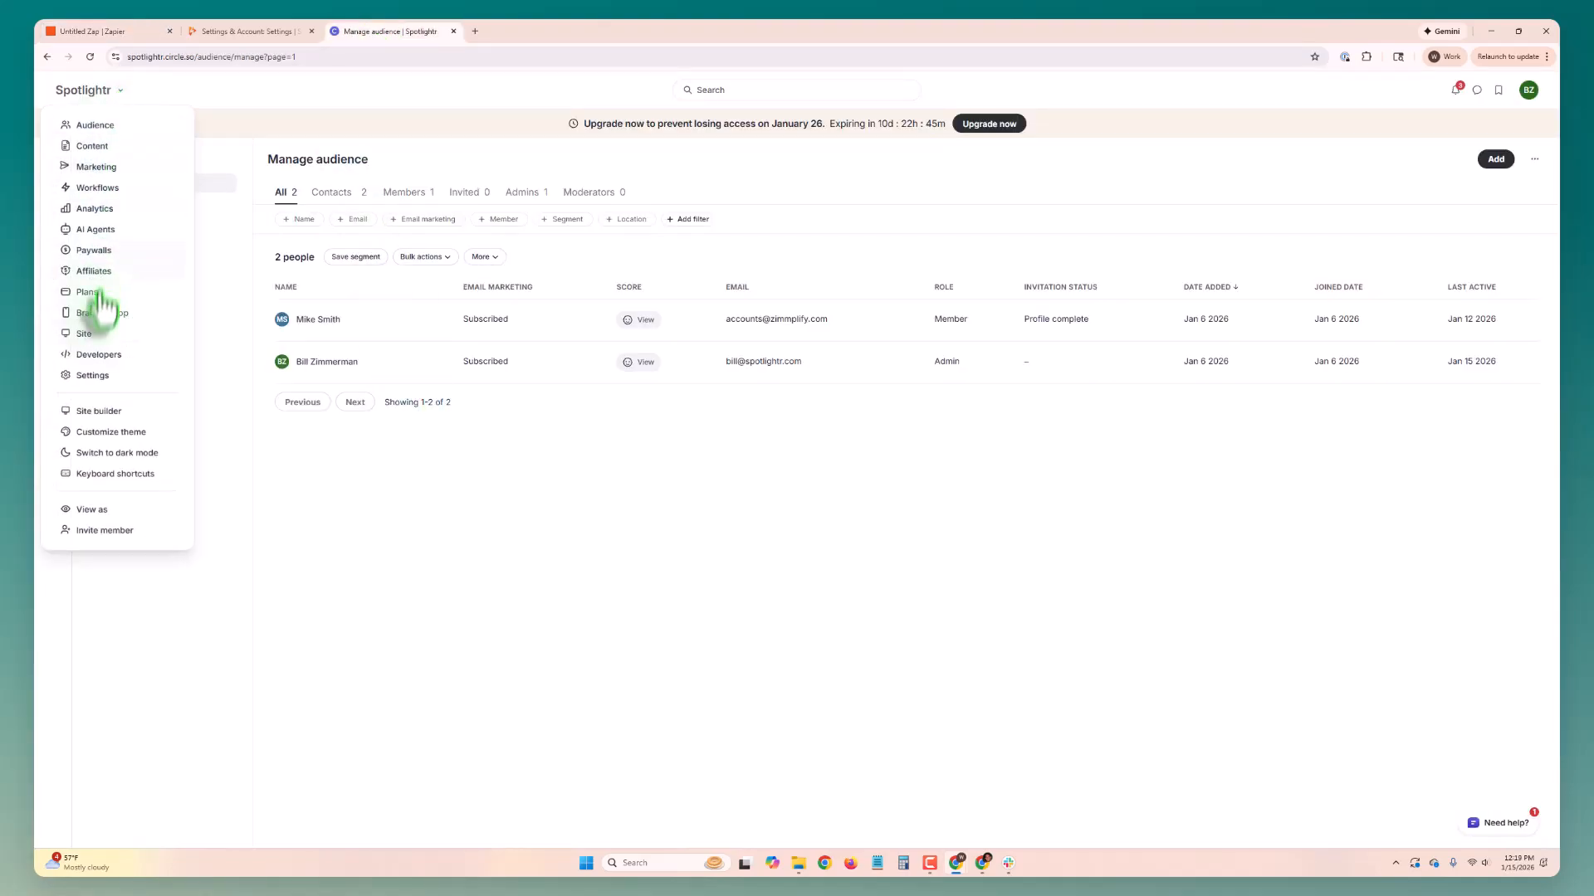
click(98, 357)
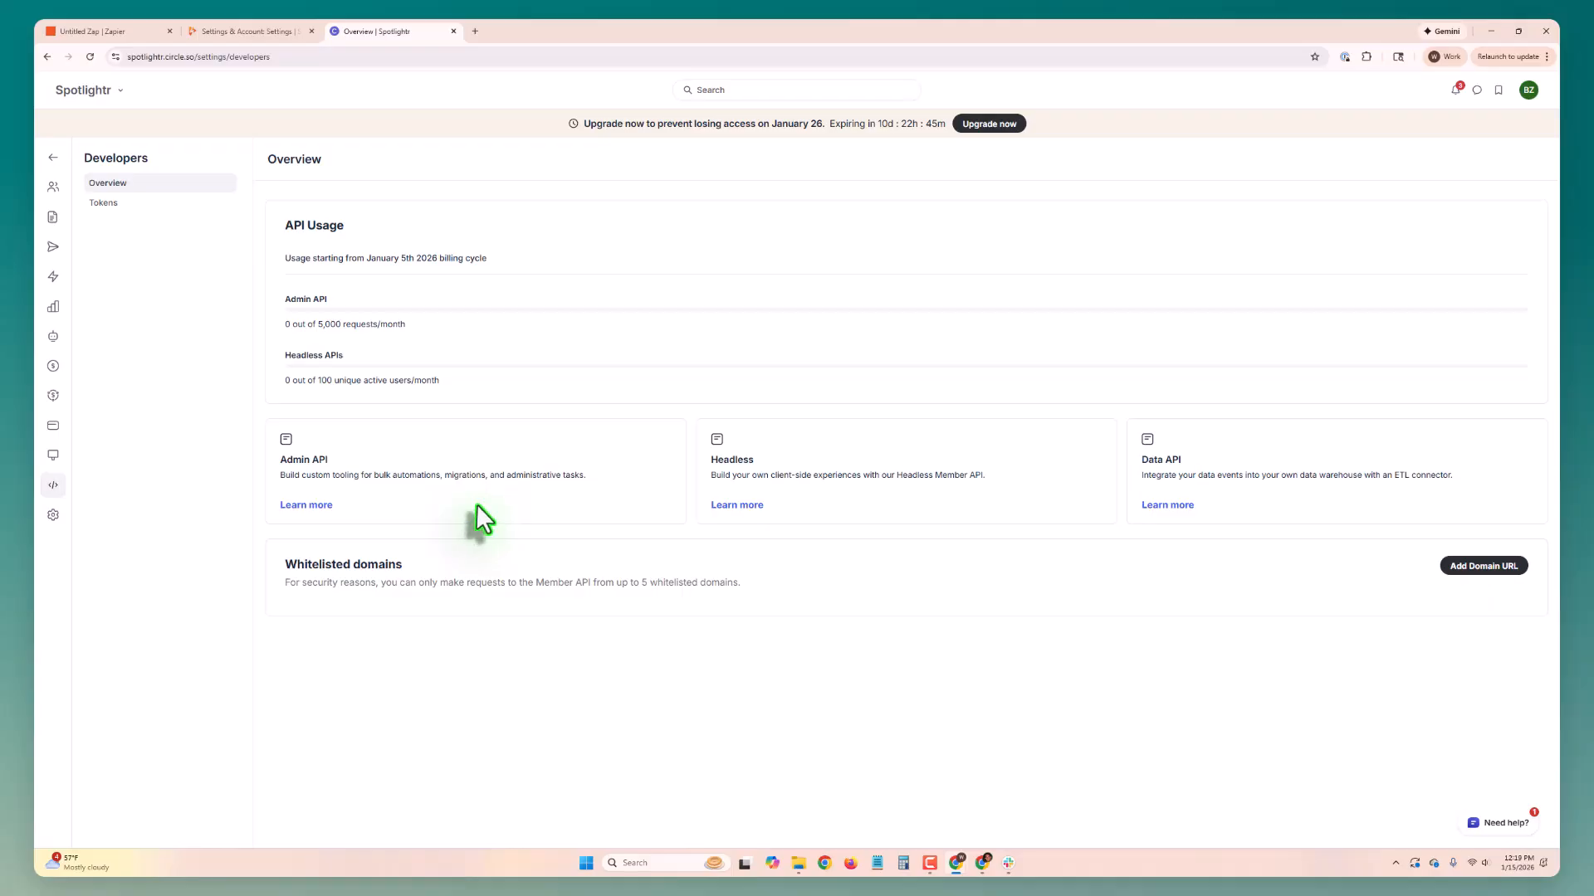
click(123, 204)
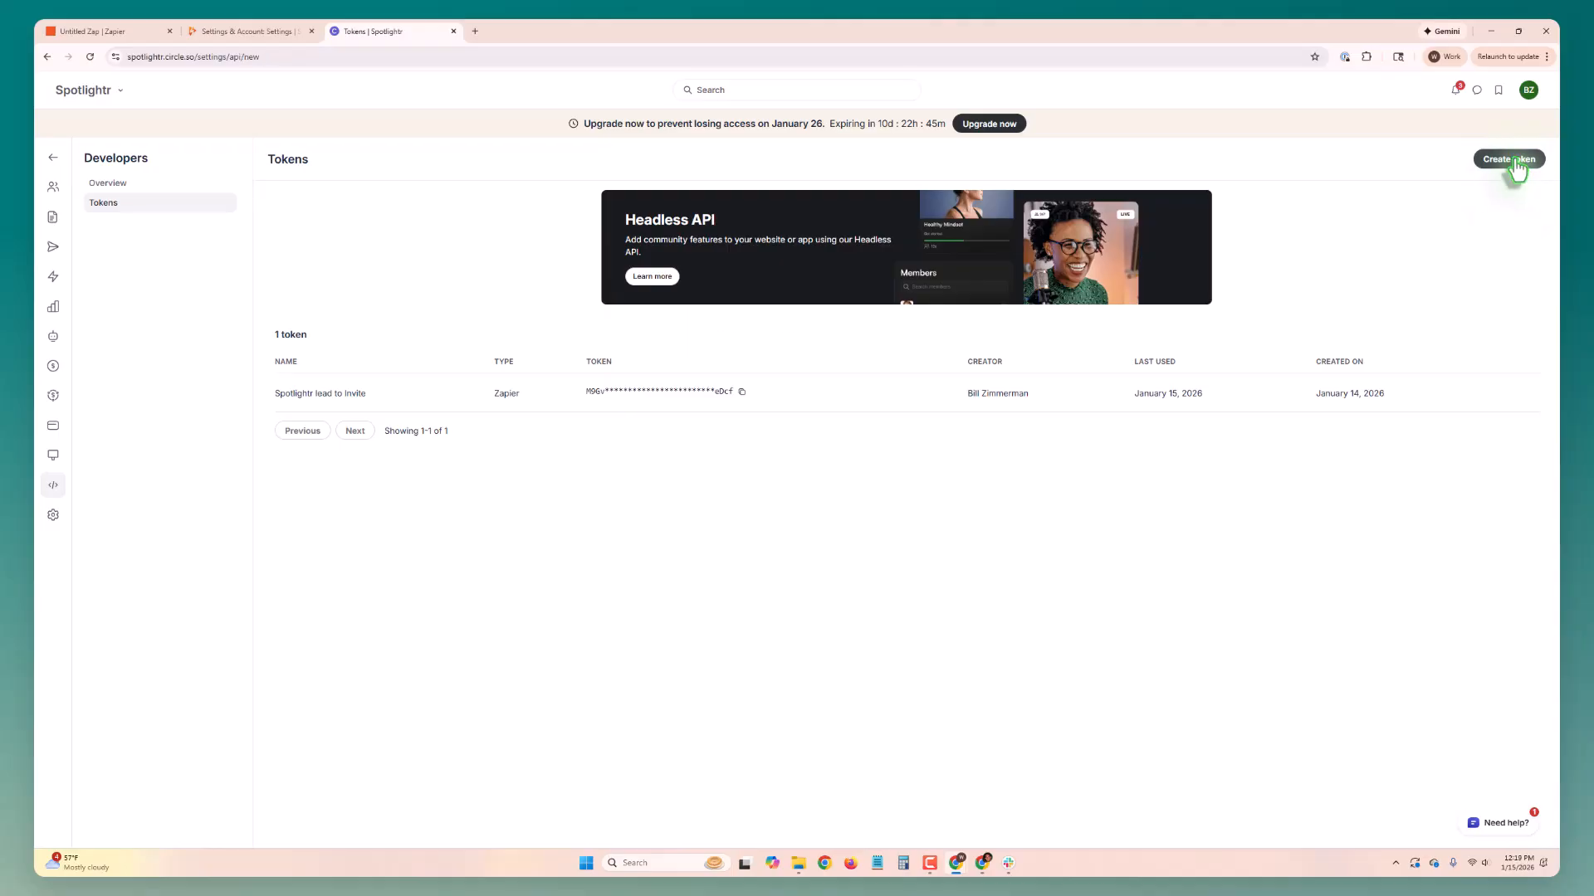
click(954, 279)
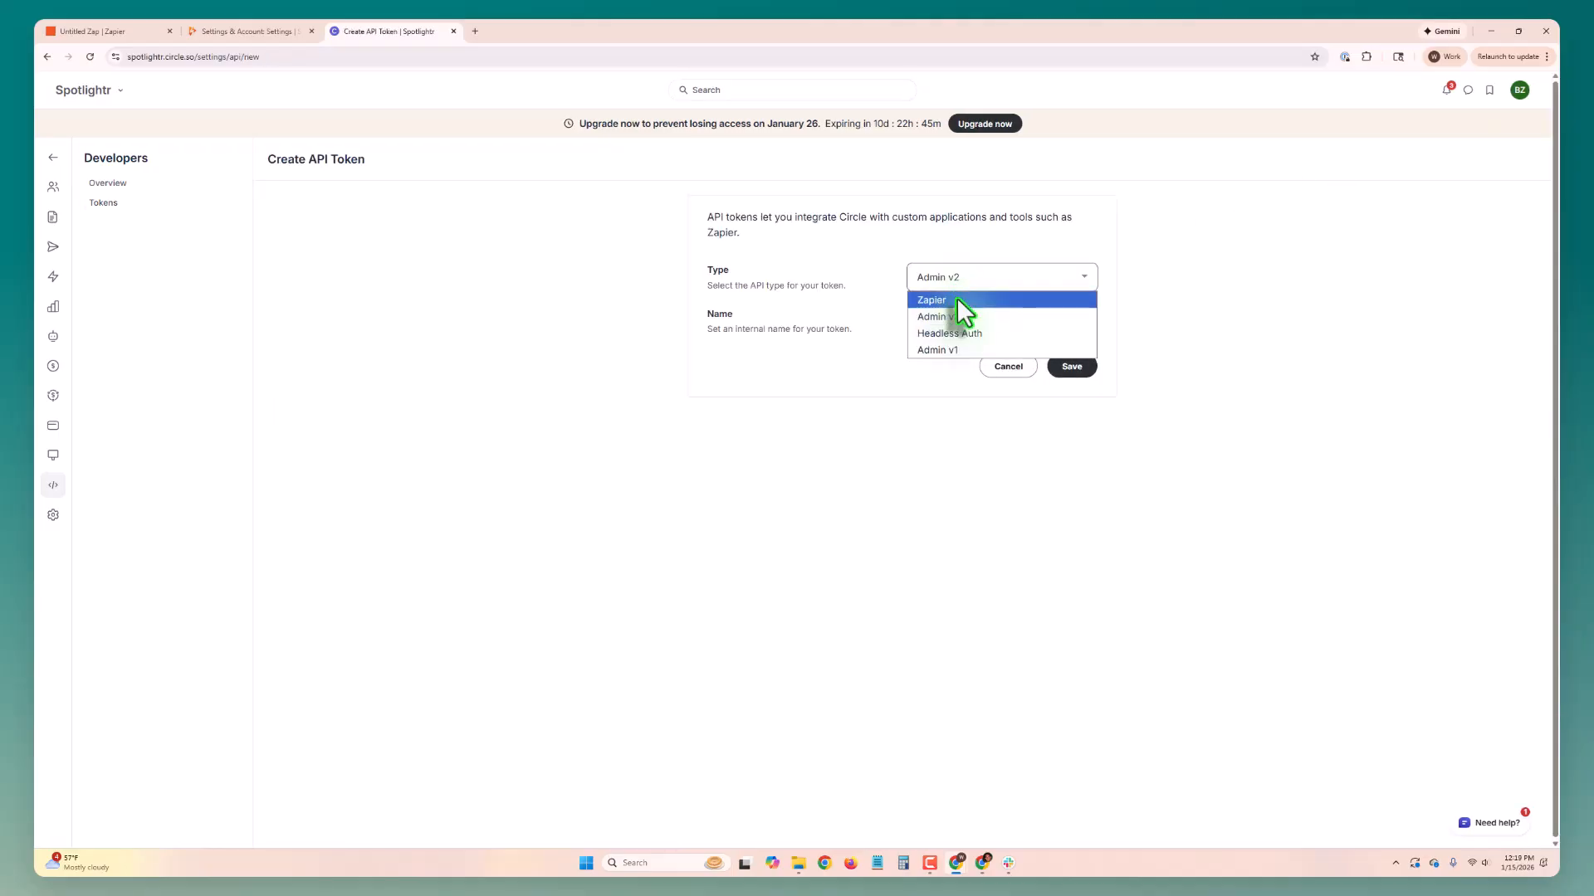
click(957, 300)
click(1008, 368)
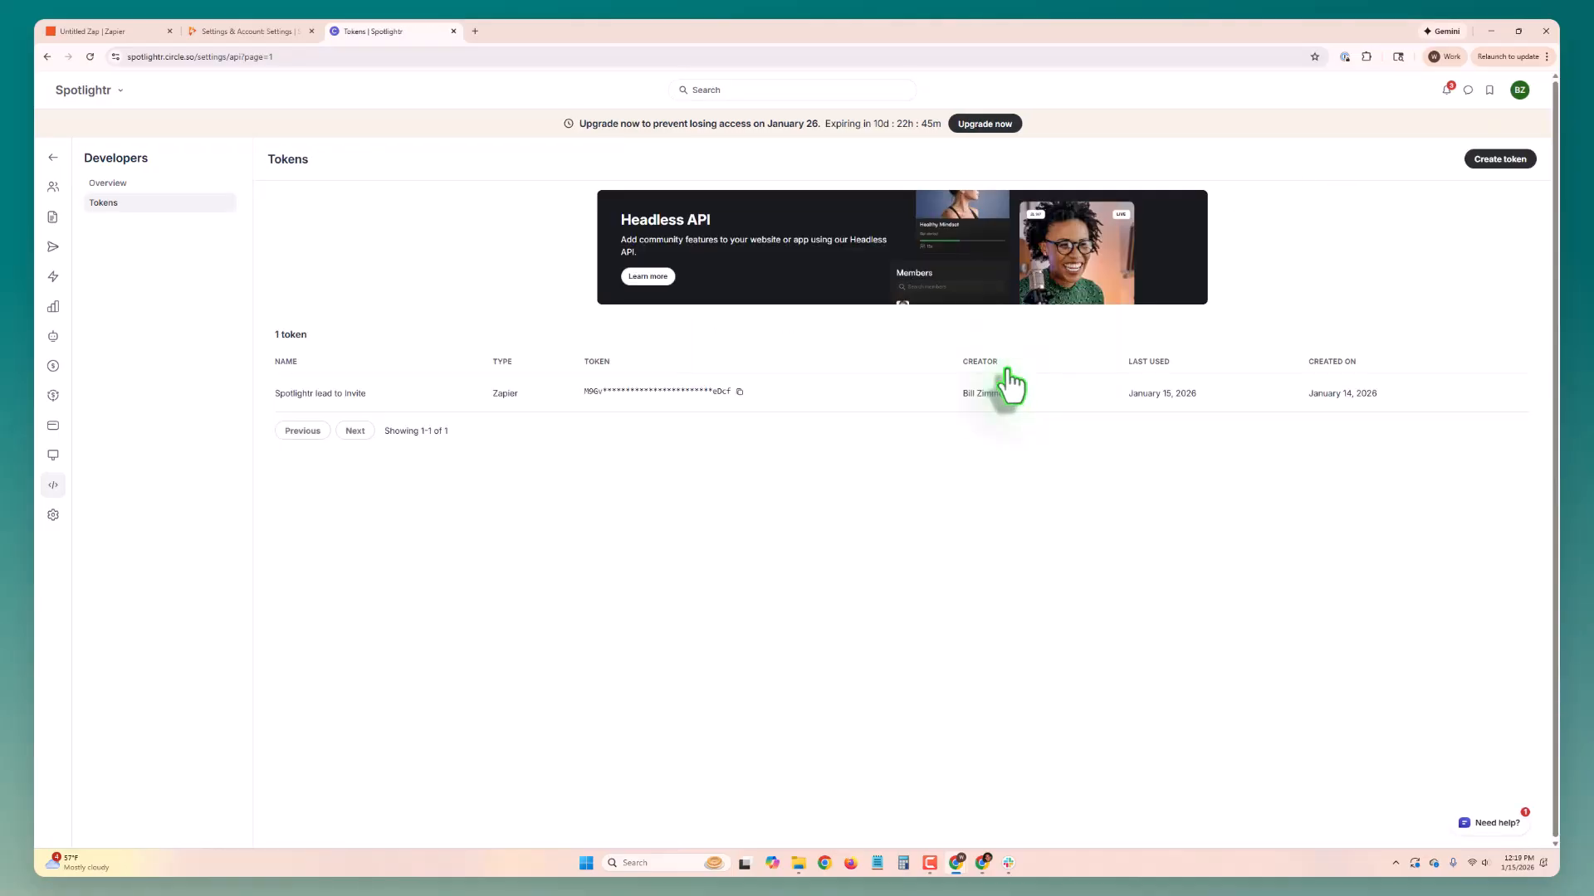
Step: Copy the existing Zapier token for Spotlightr lead to Invite and return to the Zap draft
click(738, 391)
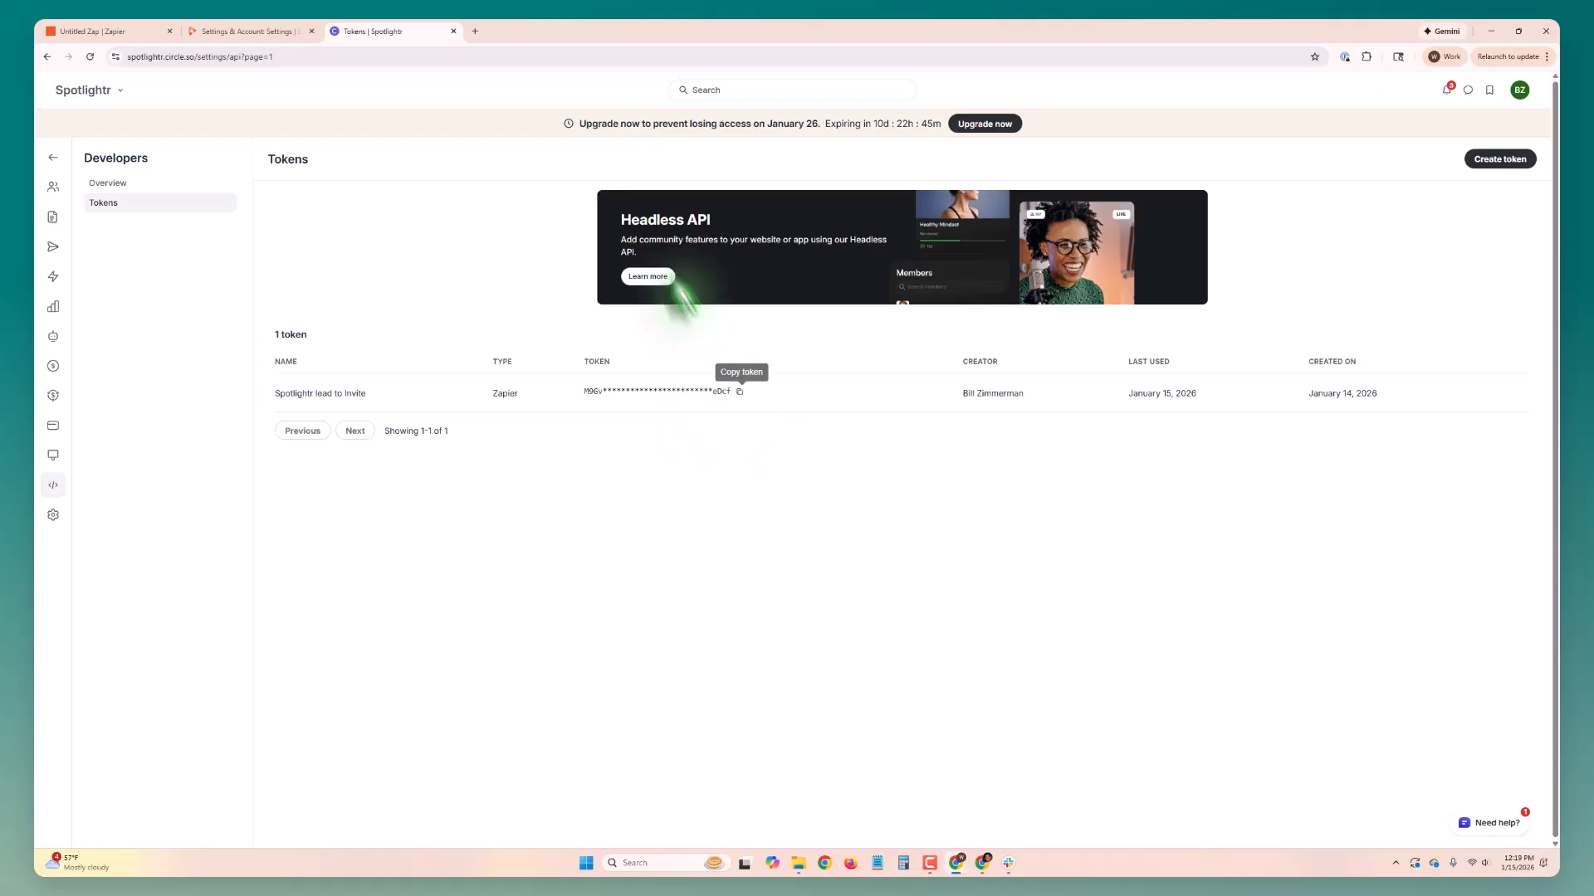
click(147, 35)
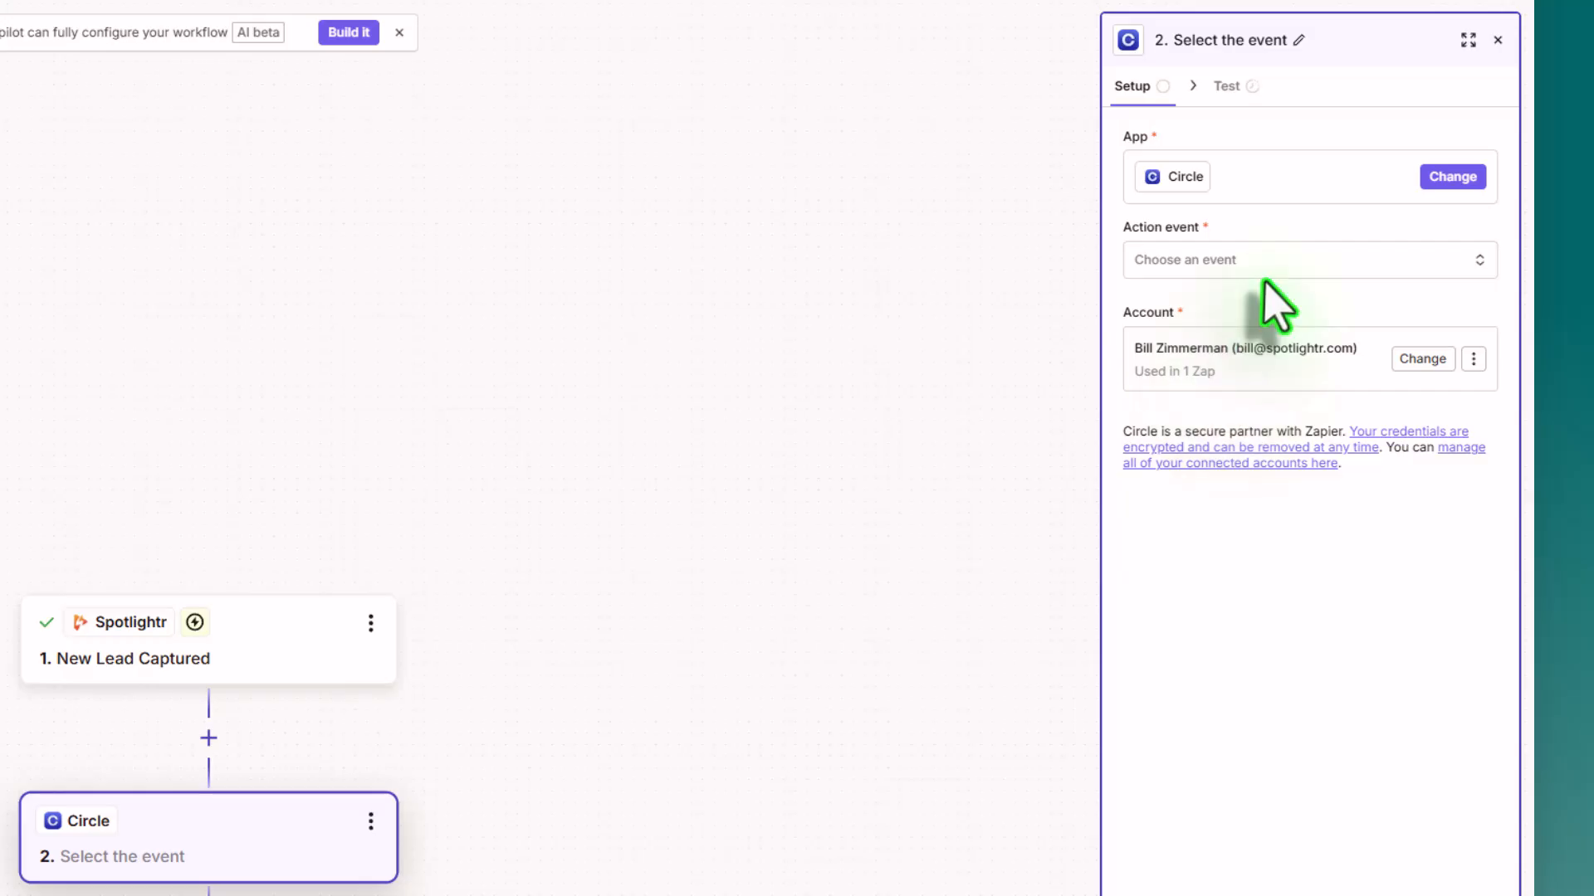
Step: Choose Invite Member as the action event for the Circle step and proceed to its configuration
click(1264, 264)
scroll(901, 419, down, 2)
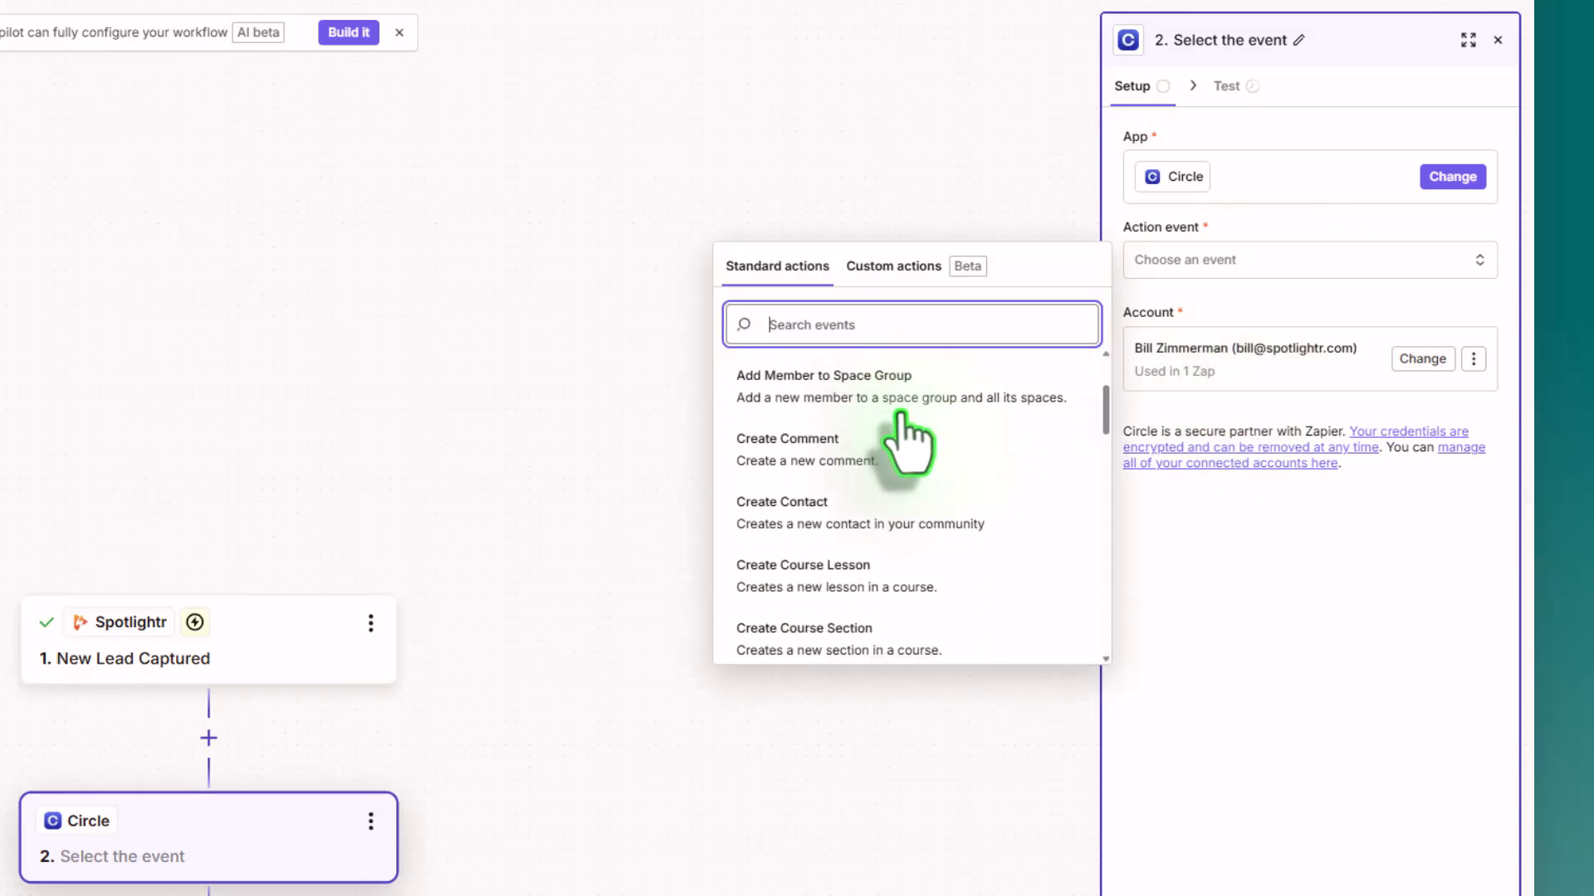
scroll(900, 423, down, 5)
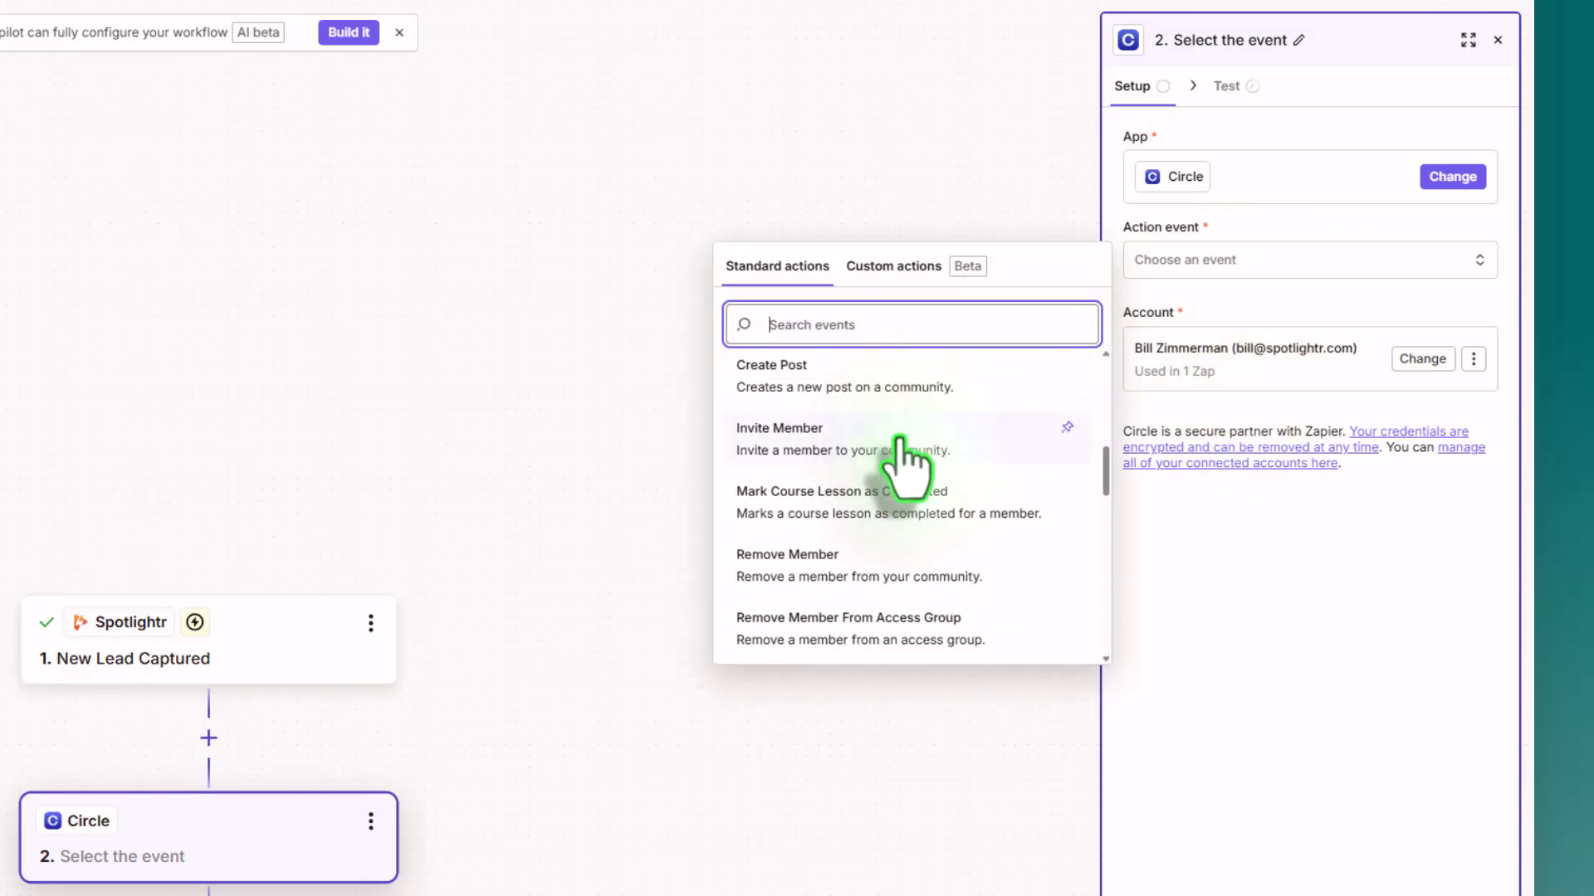
scroll(901, 453, down, 3)
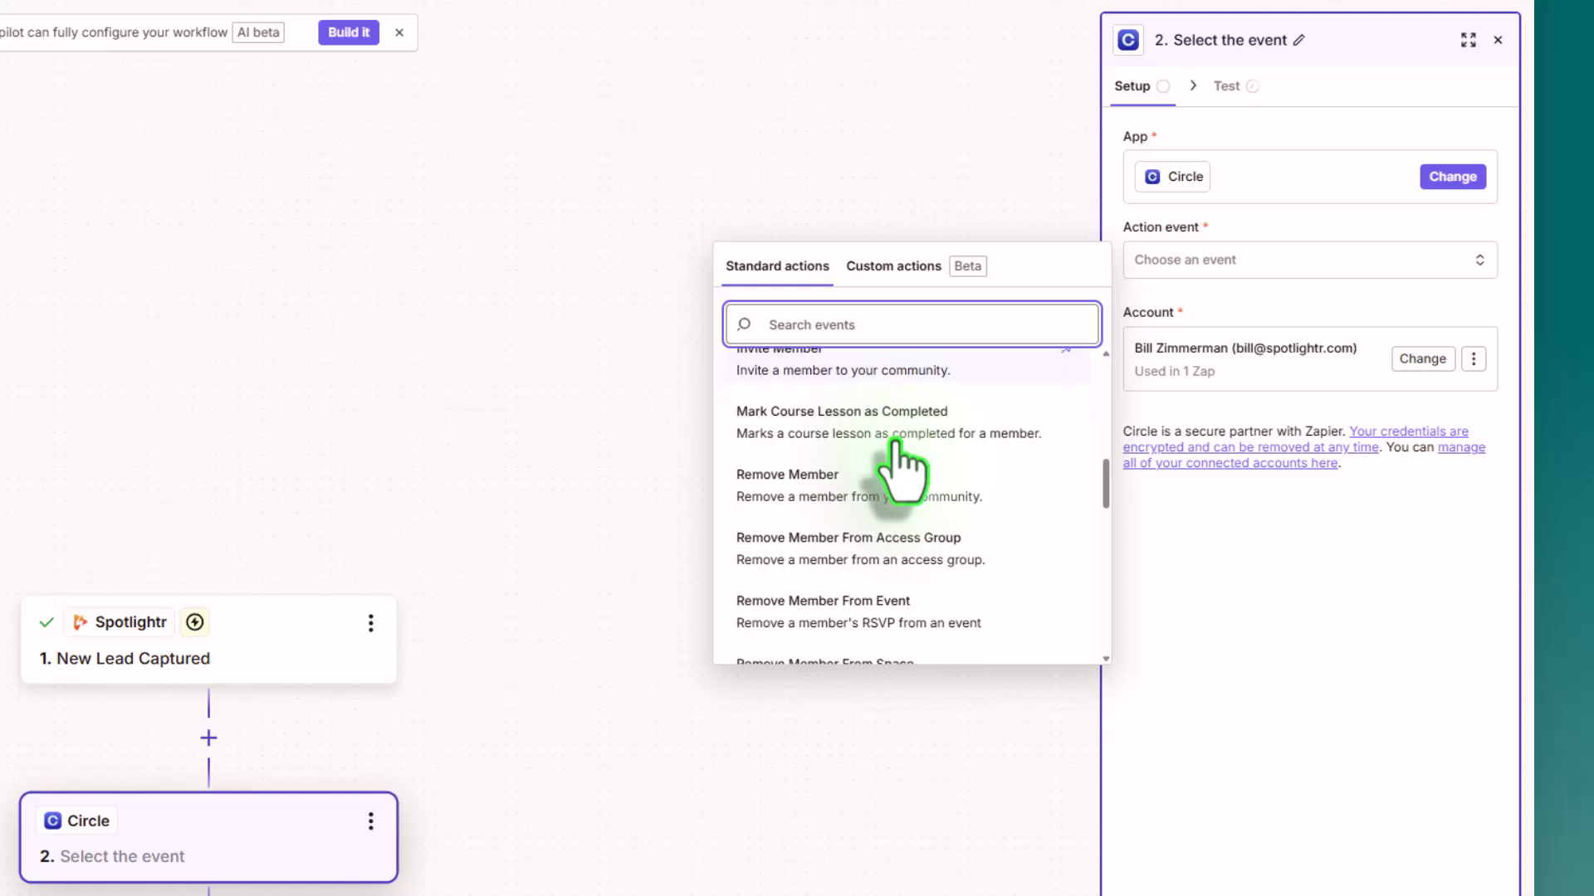
scroll(894, 446, up, 7)
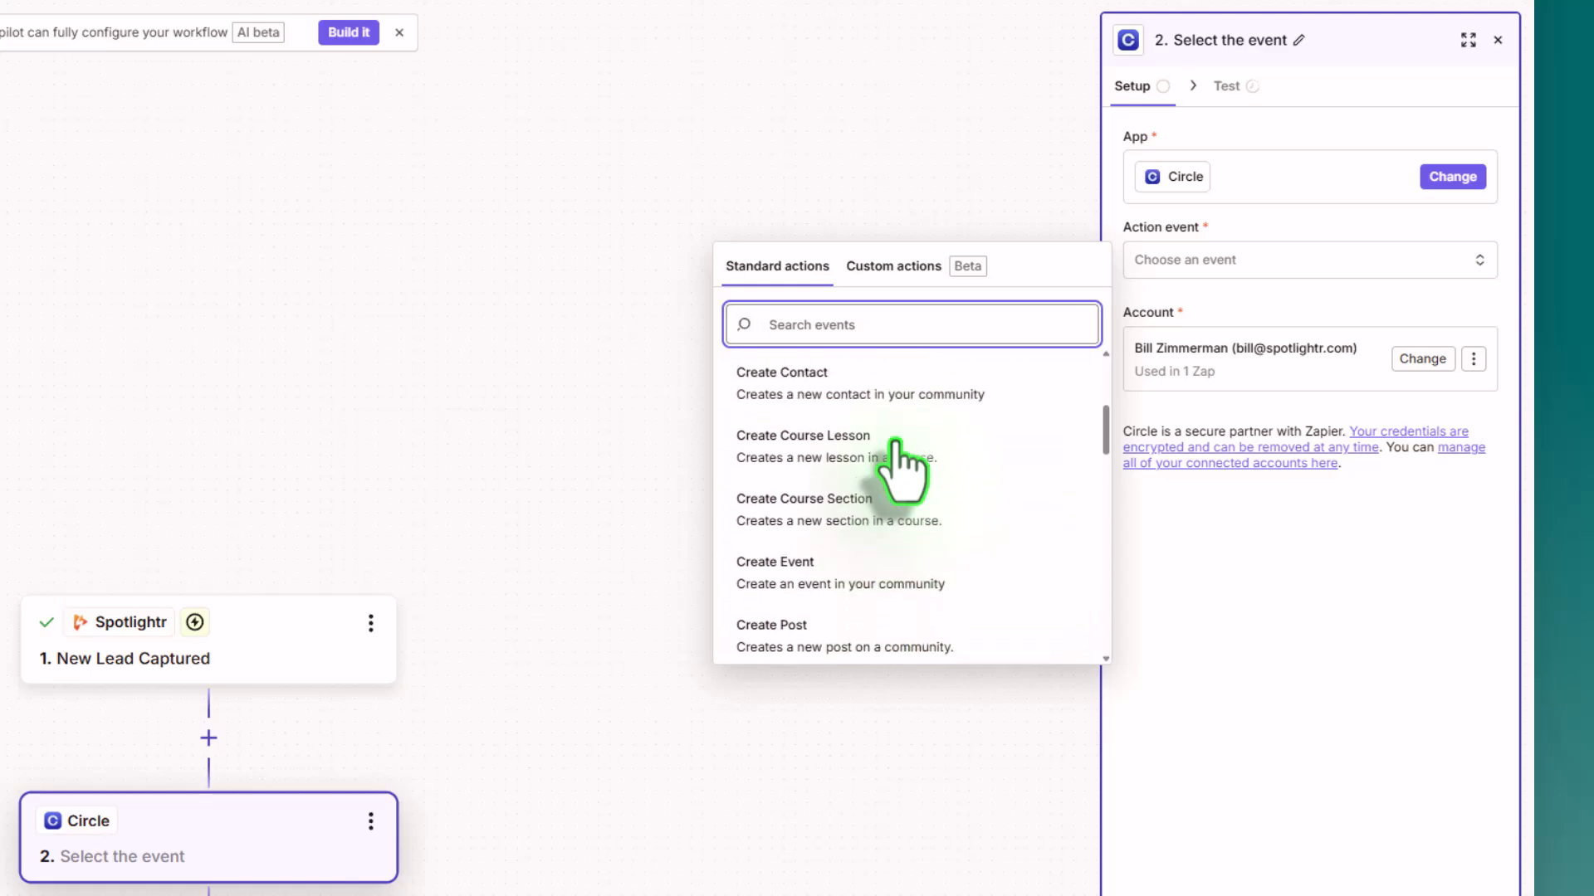
scroll(894, 448, up, 3)
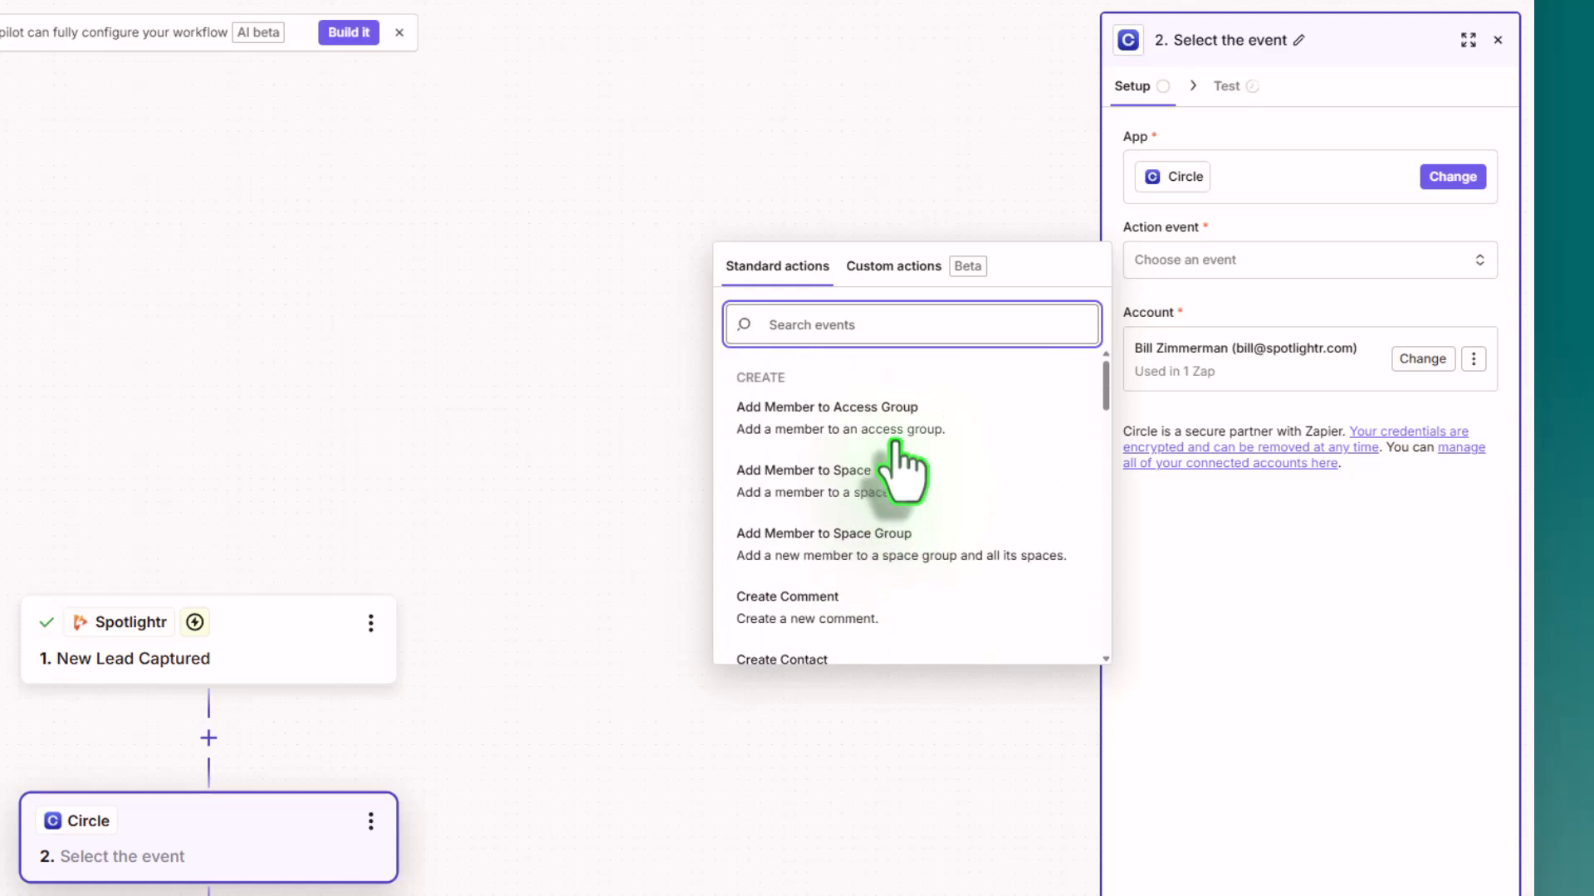
scroll(869, 531, down, 4)
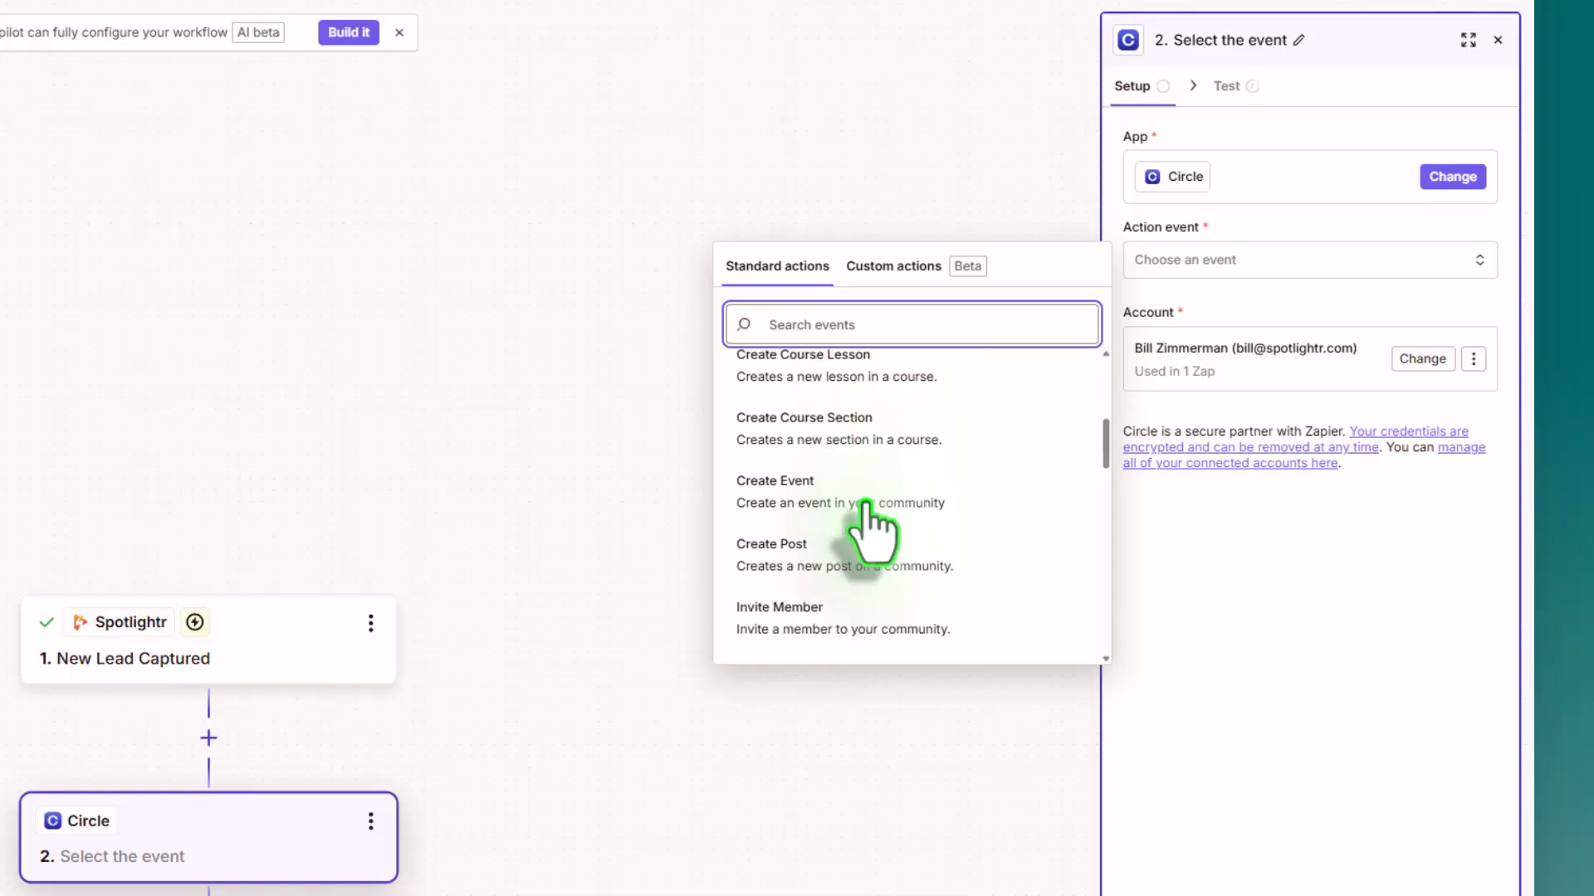
click(866, 506)
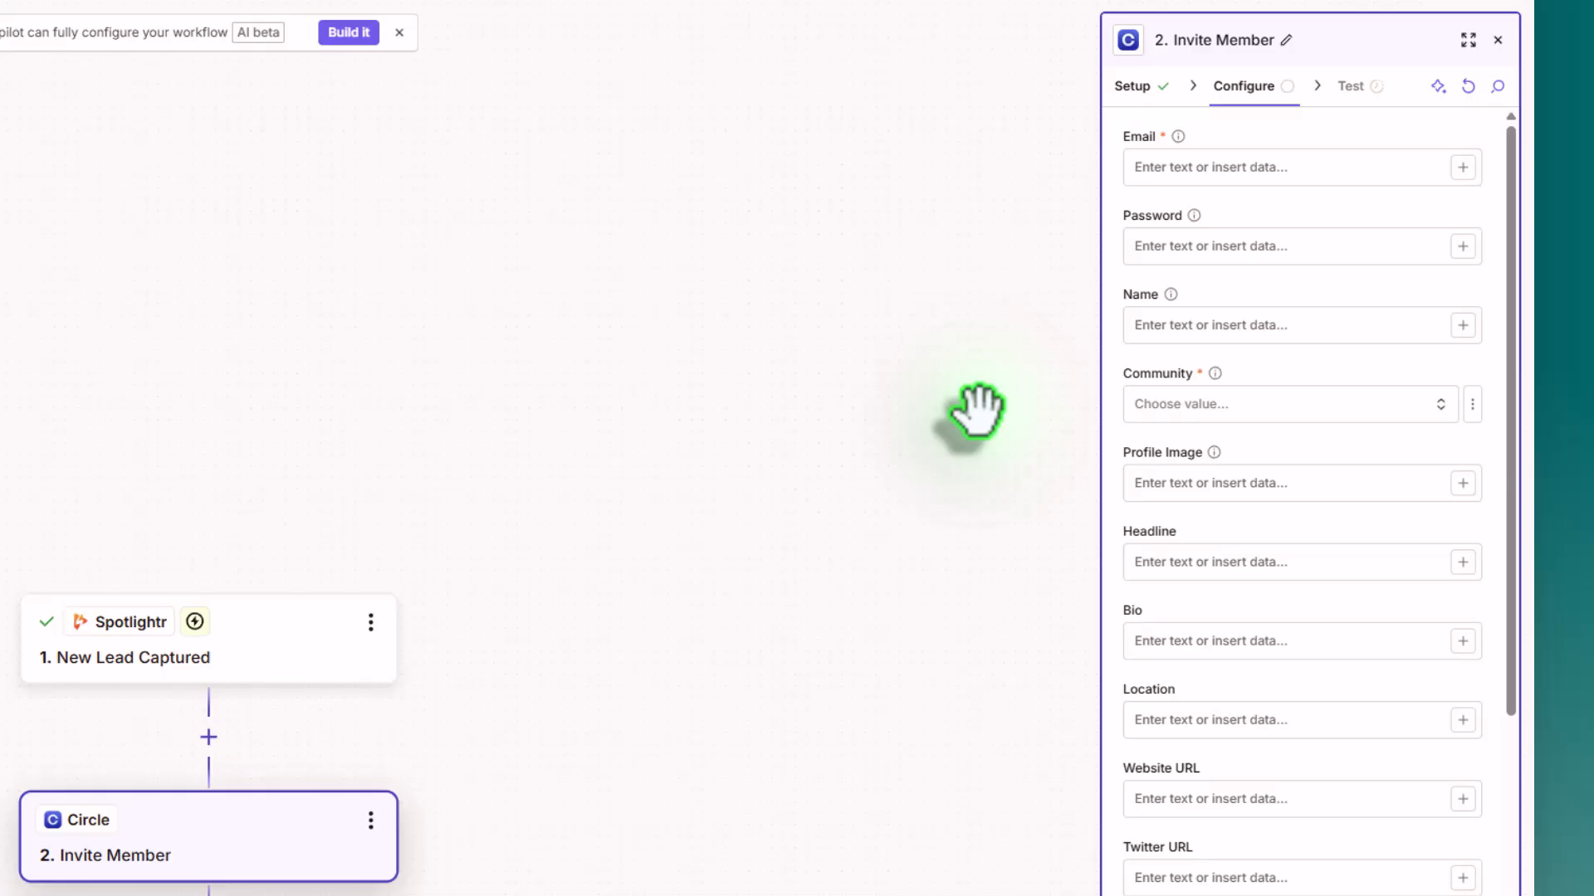
Step: Map the invite's Email field to the Email value from the New Lead Captured trigger
click(1228, 167)
click(1457, 168)
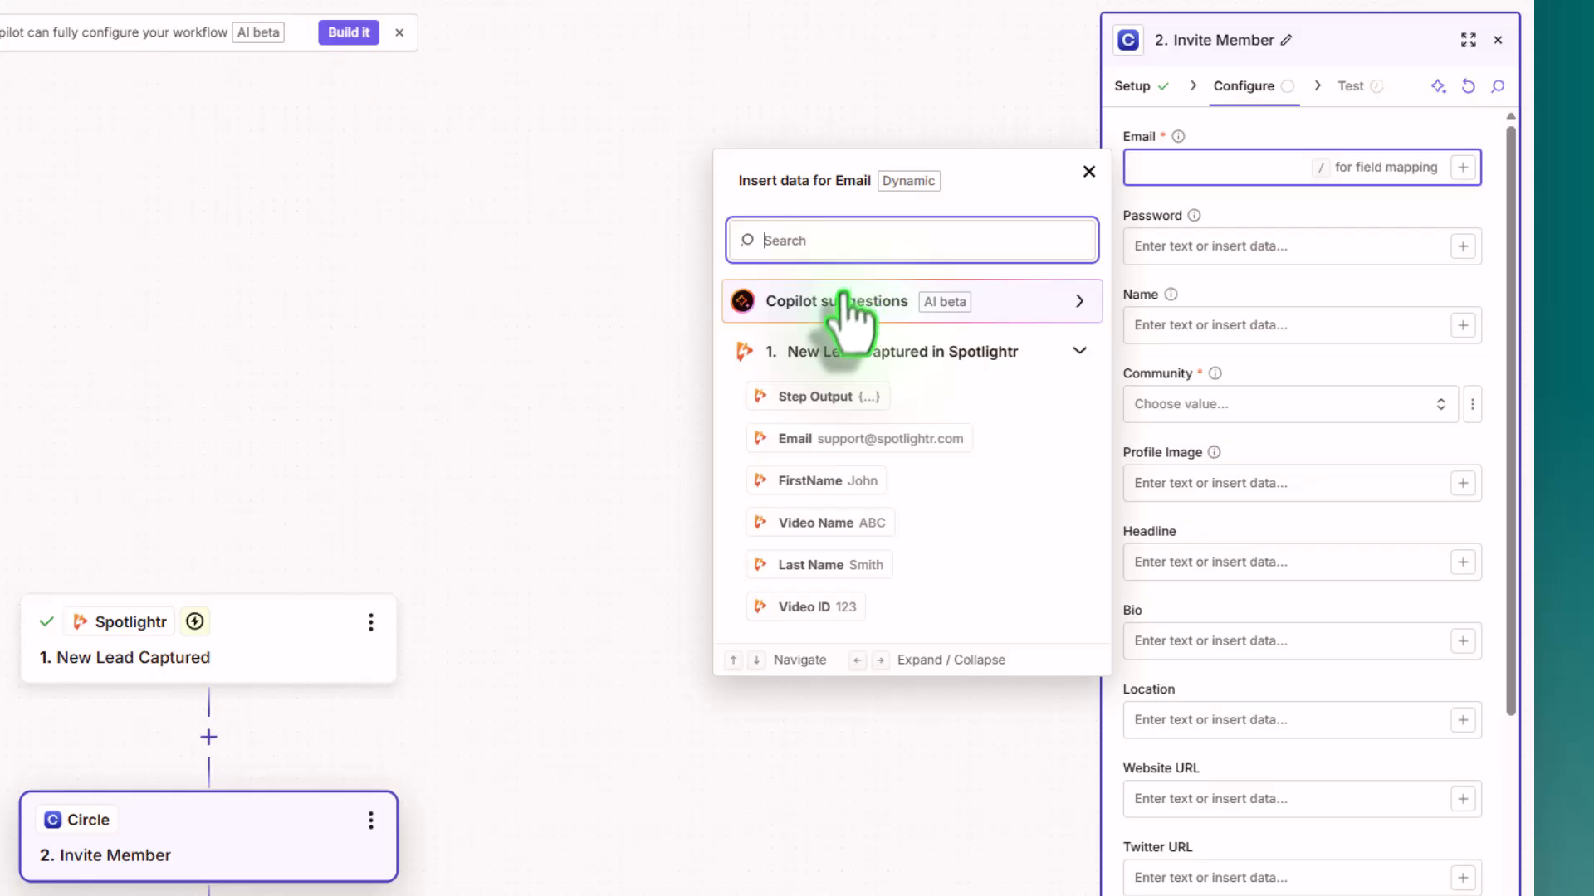
click(855, 441)
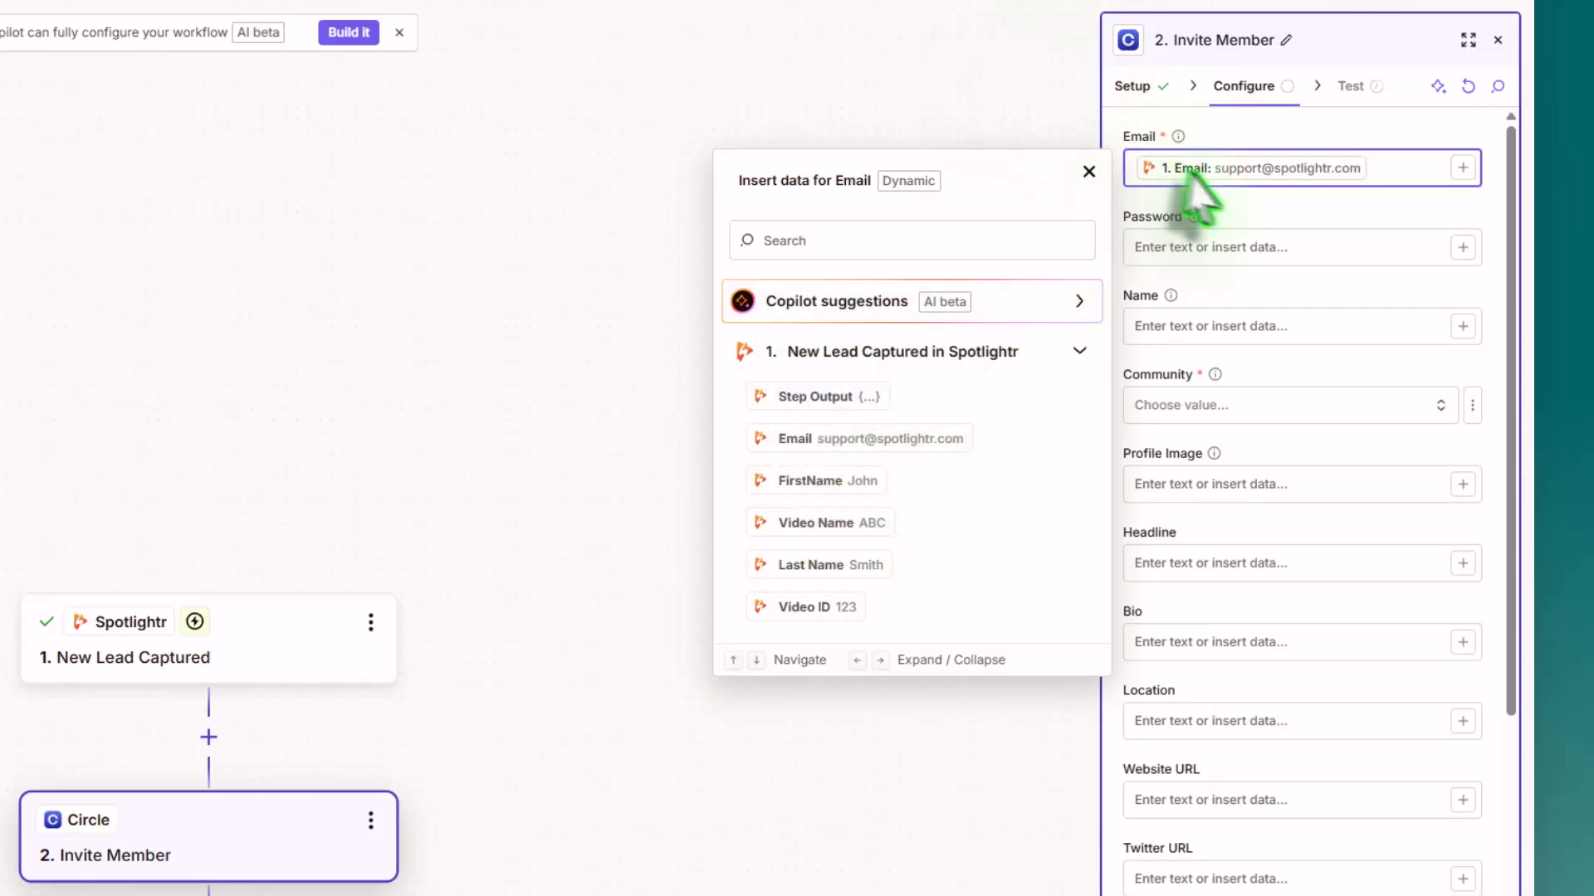
click(1274, 315)
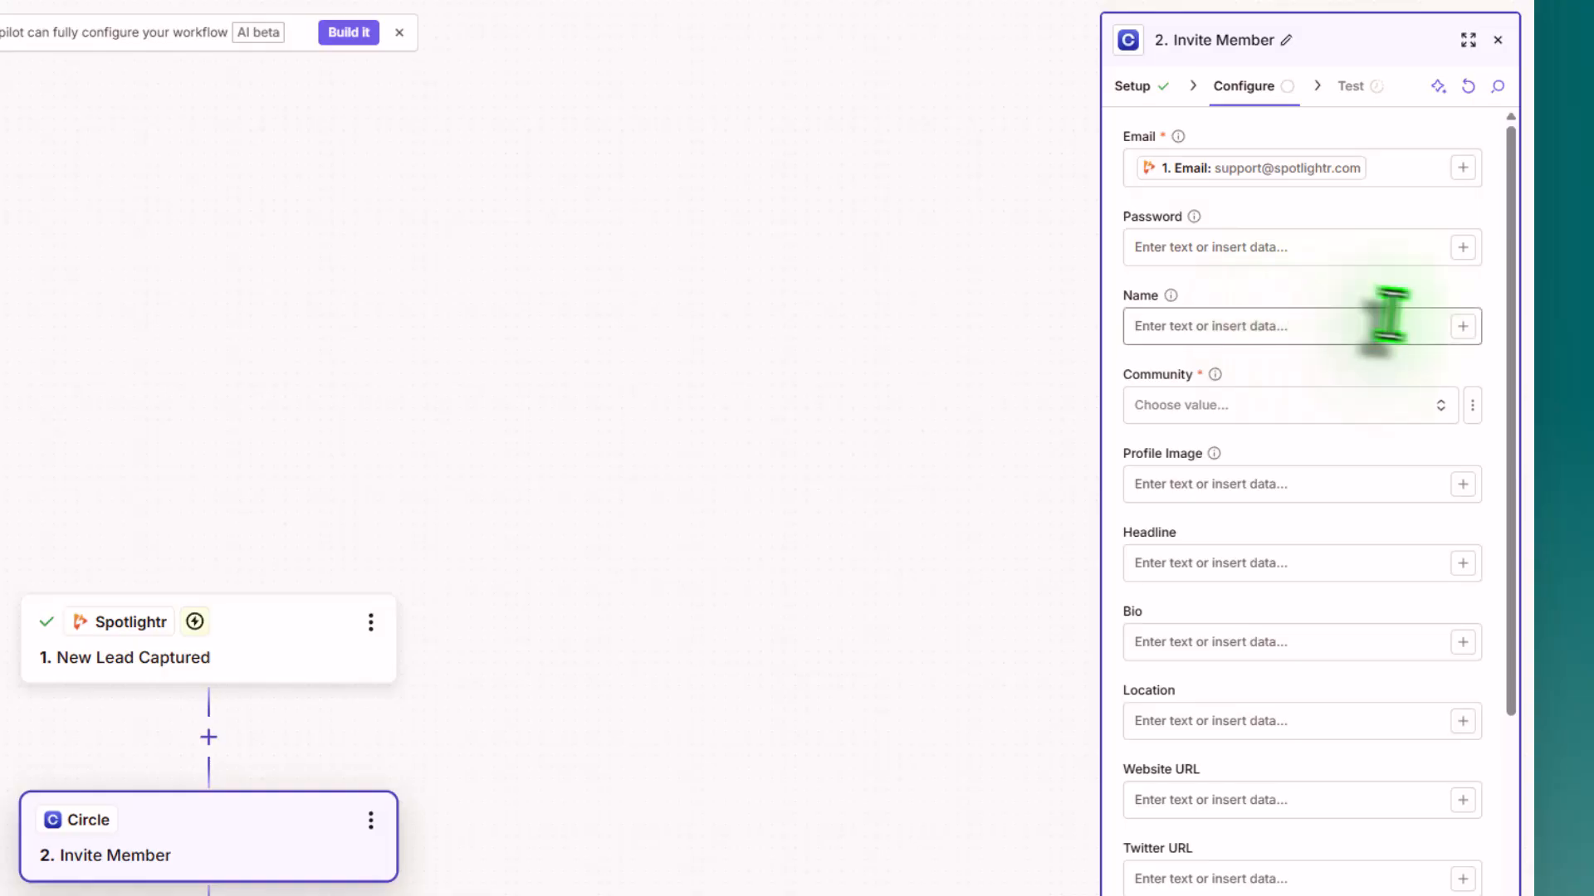
Step: Map the Name field to the trigger's FirstName and Last Name values, and choose Spotlightr as the Community
click(1463, 327)
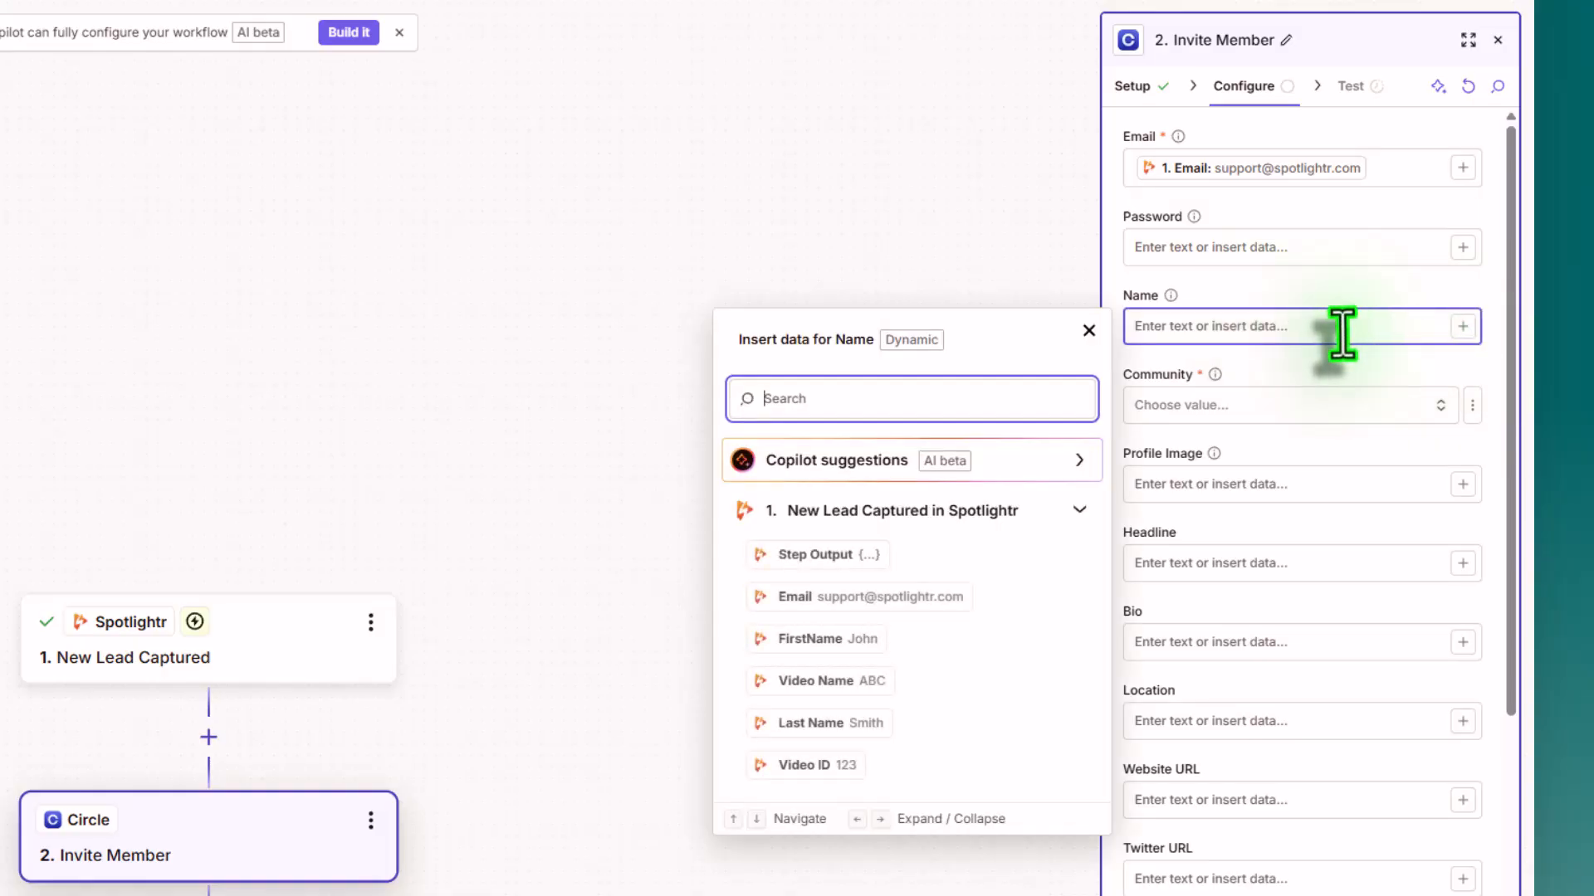
click(836, 639)
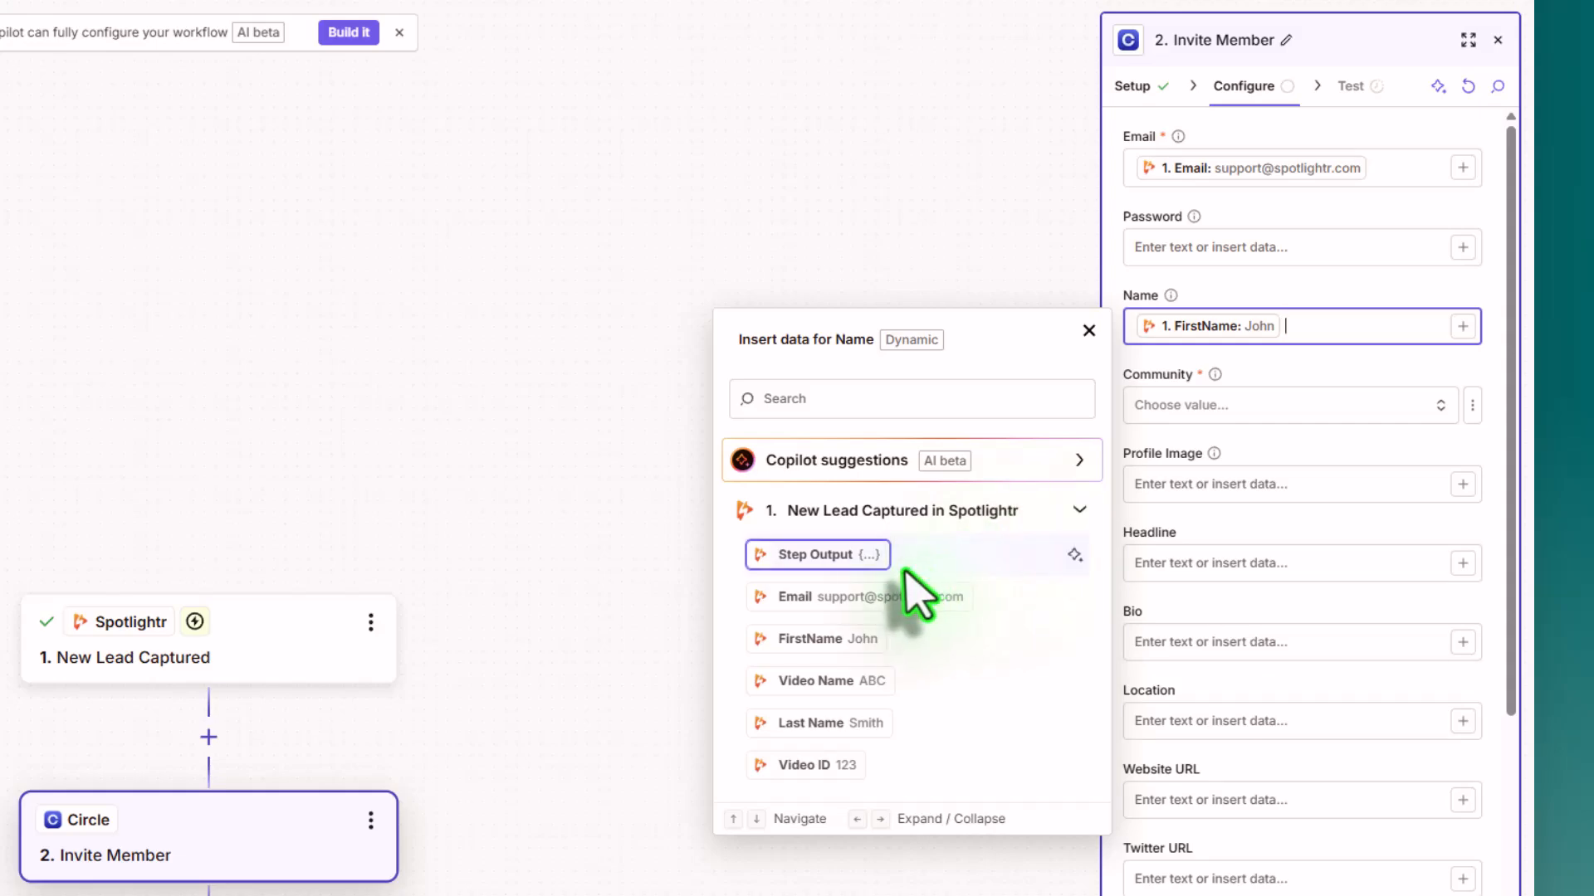
click(817, 723)
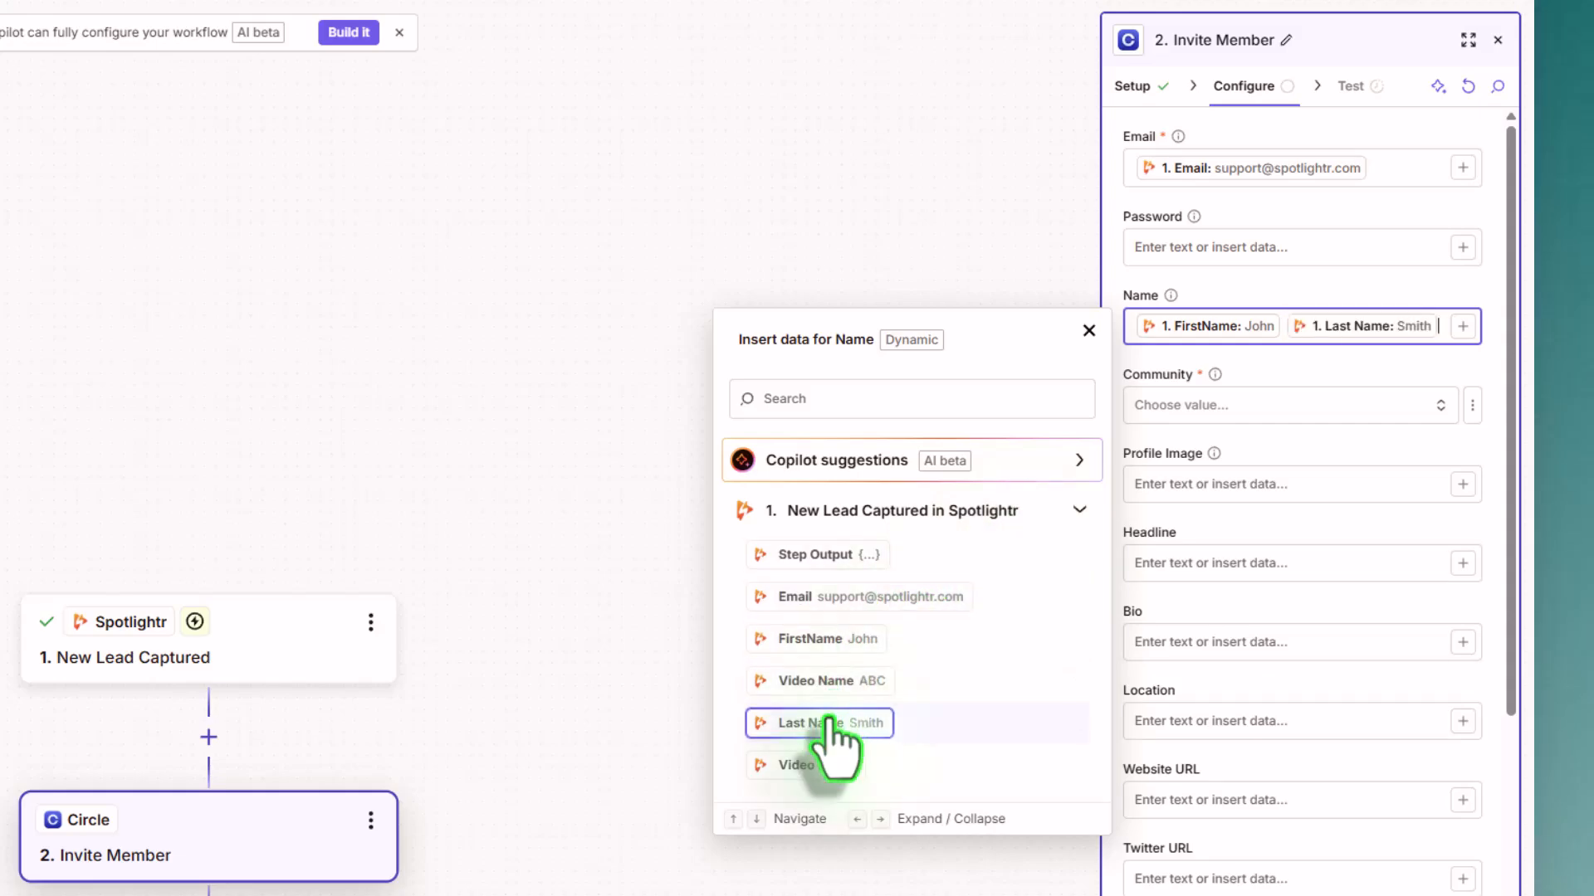
click(1011, 262)
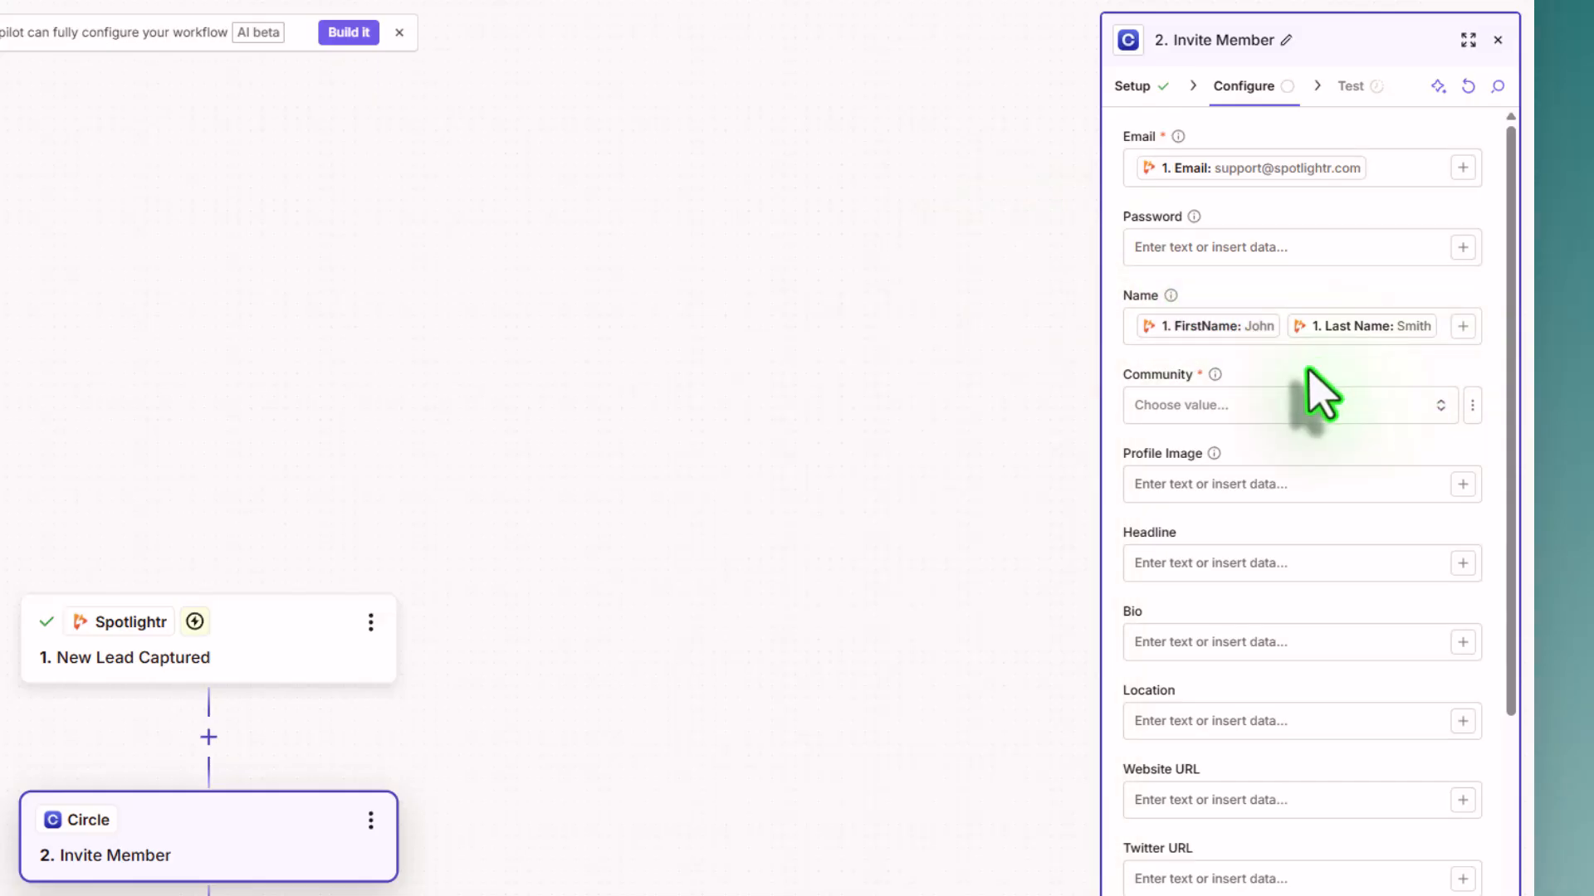
click(1232, 408)
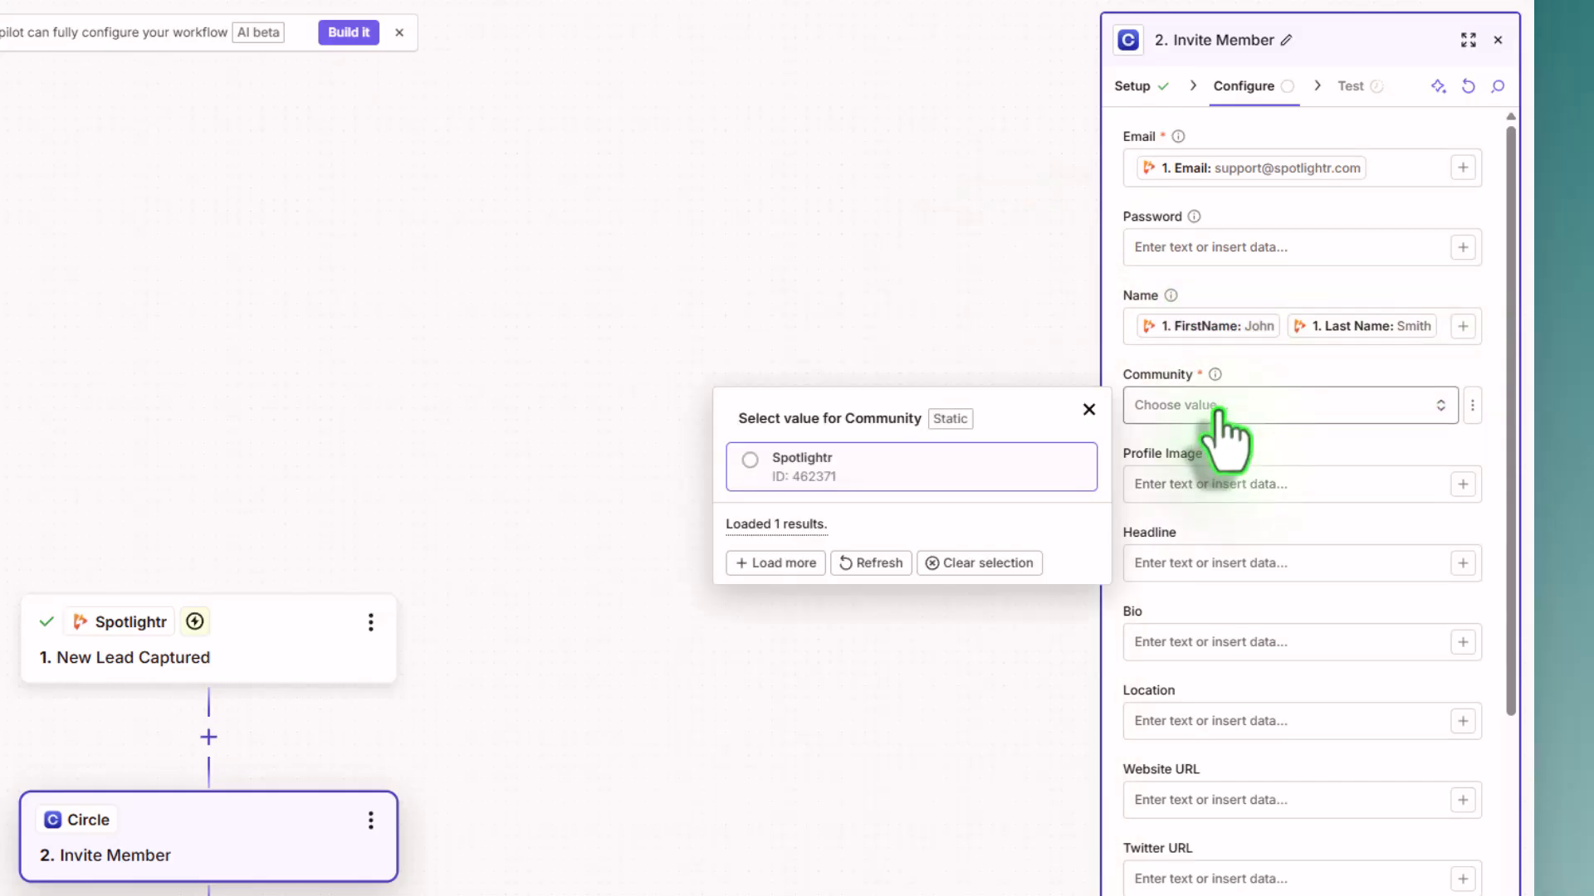
click(812, 478)
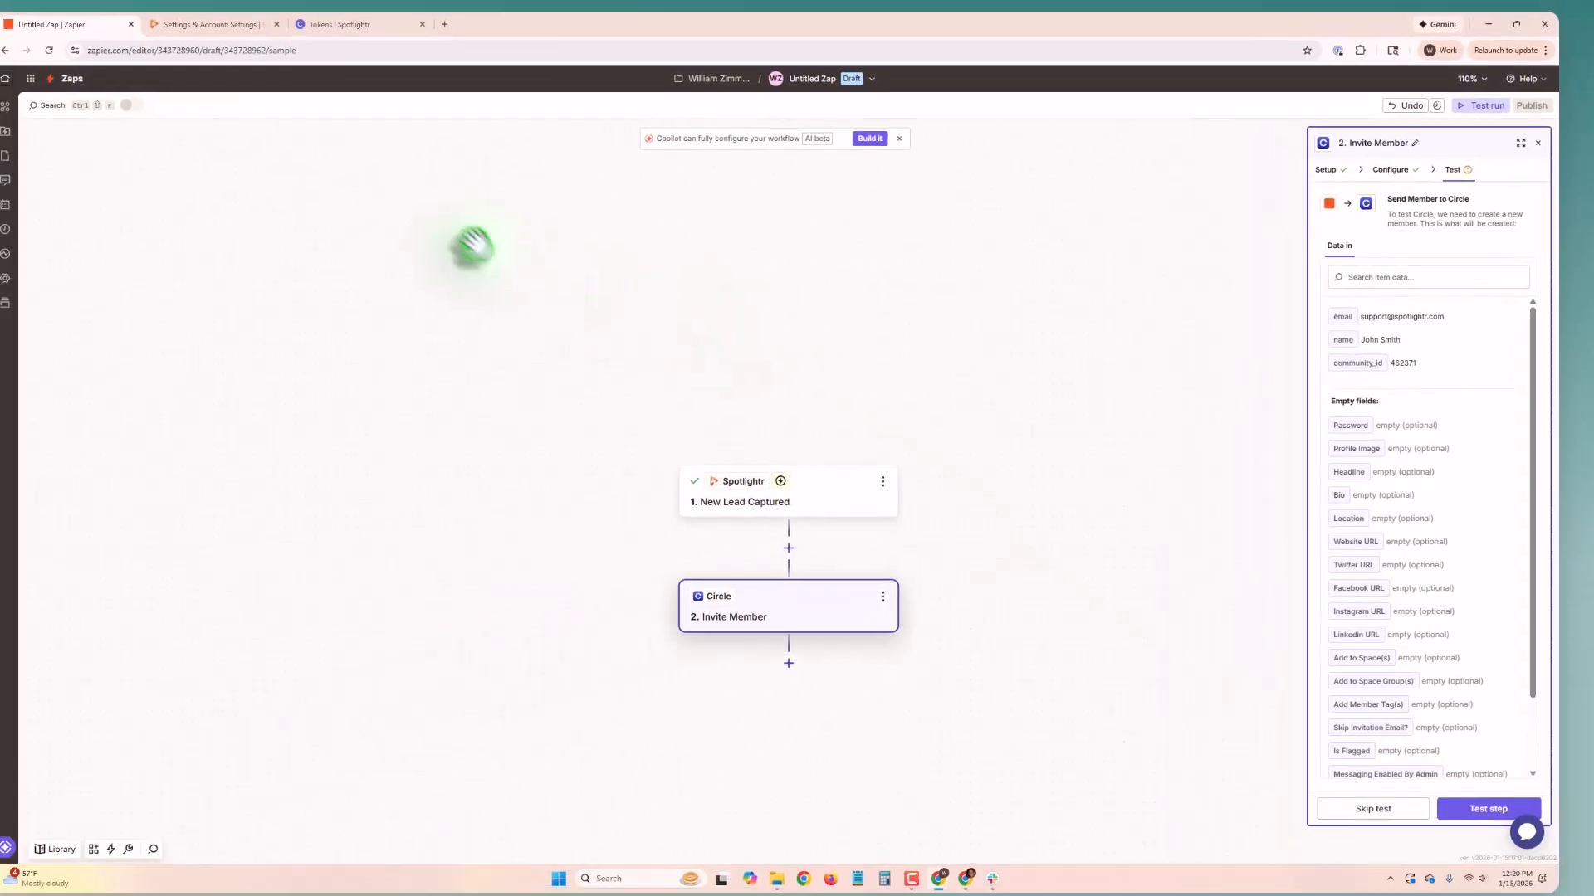
Step: Switch to the Circle community and open its Manage audience page to check the existing people
click(376, 33)
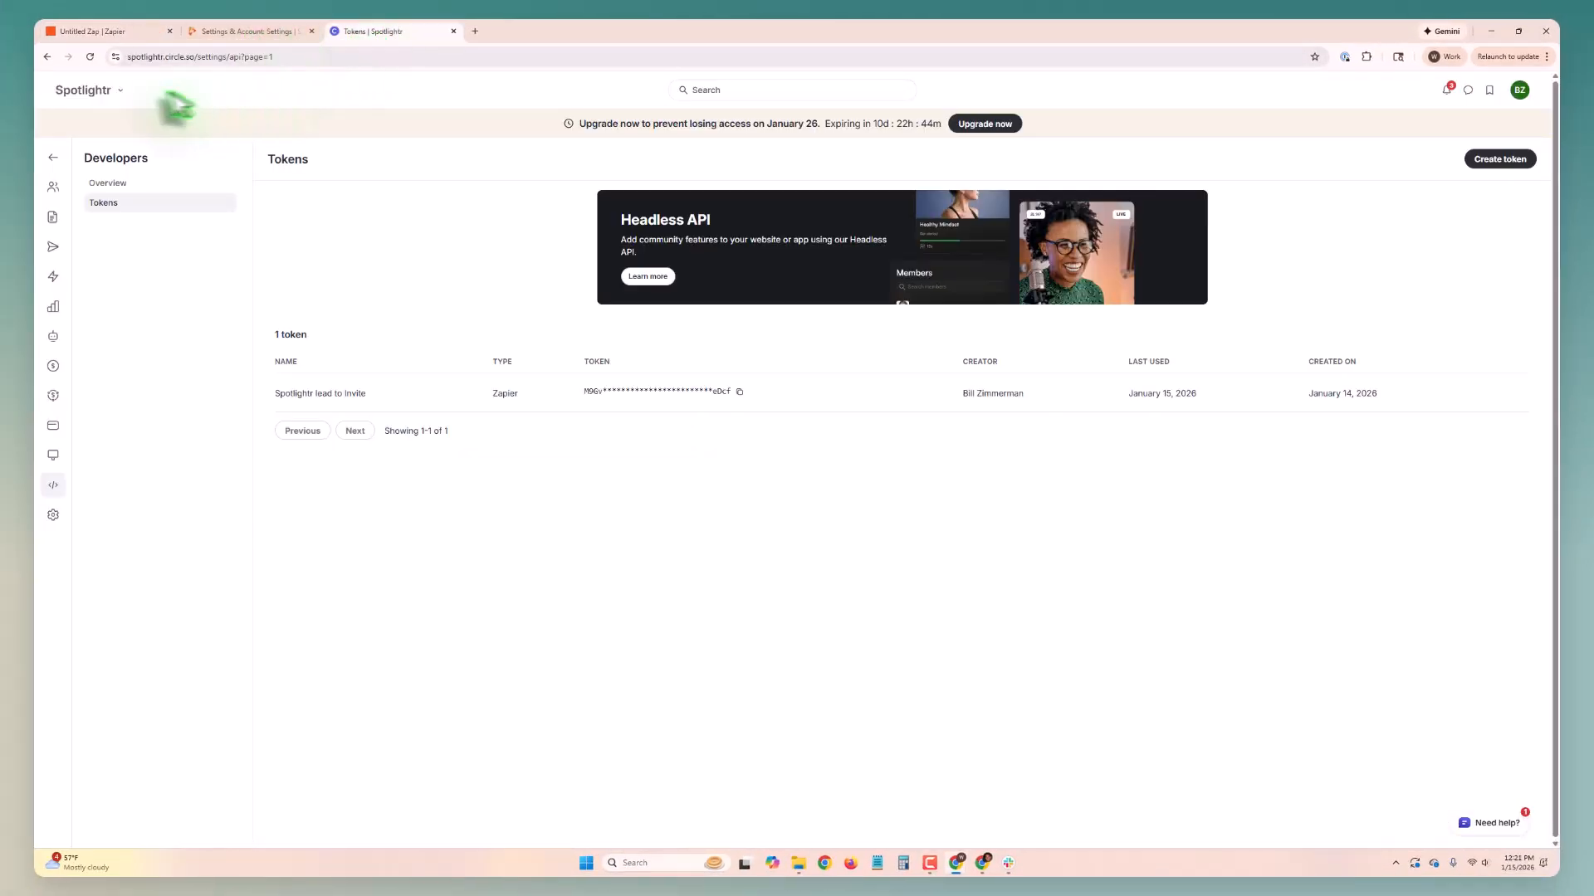
click(97, 93)
click(101, 141)
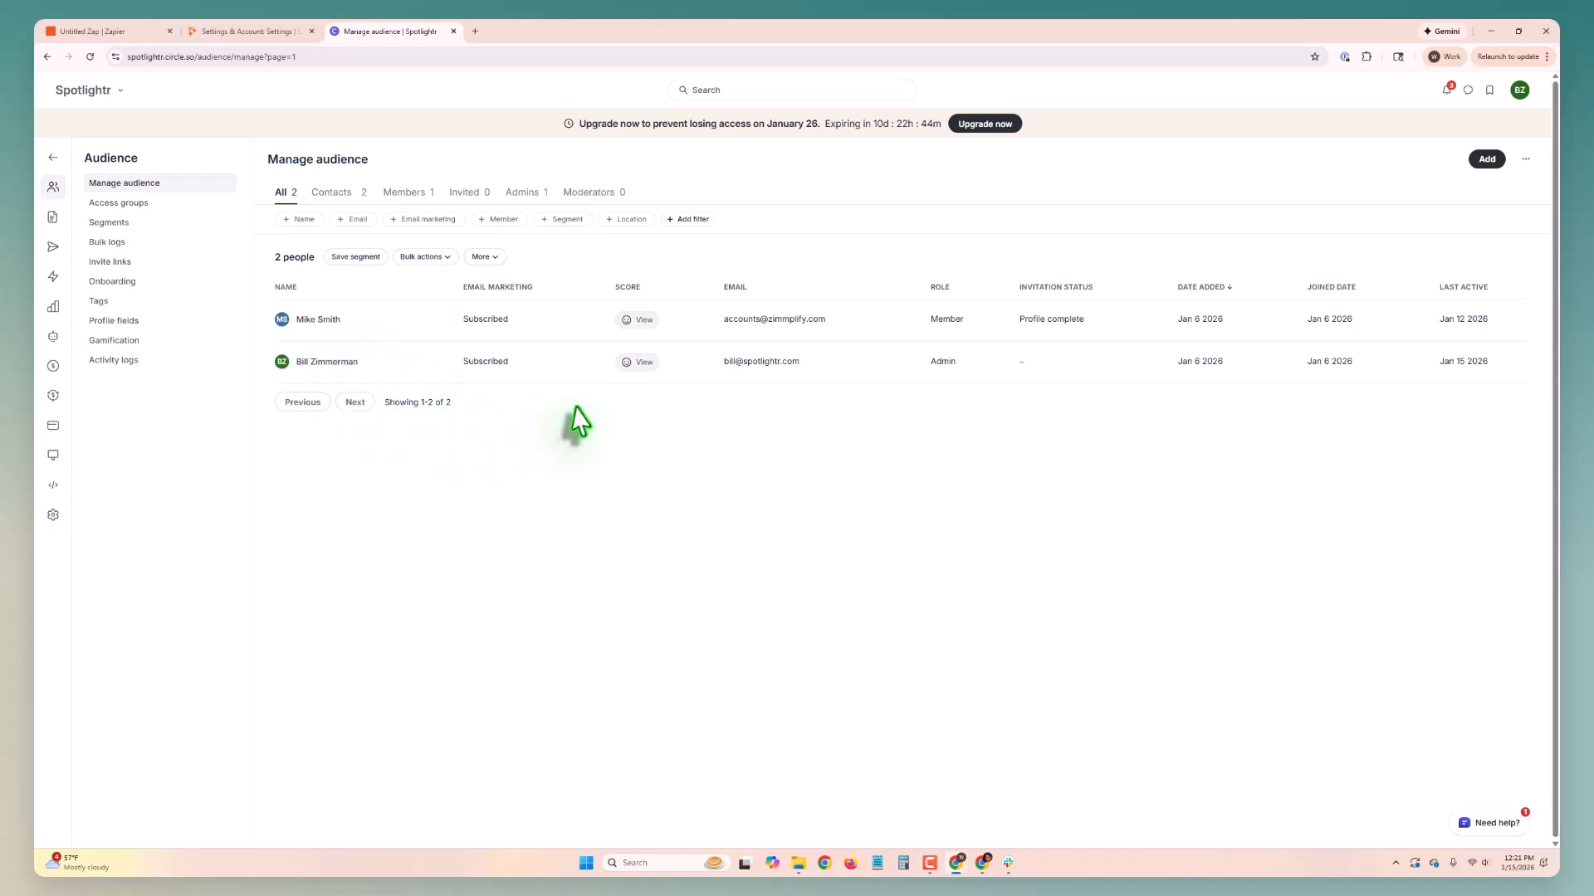
Step: Return to the Zap draft and test the Invite Member step with the mapped lead data
click(143, 32)
click(1470, 796)
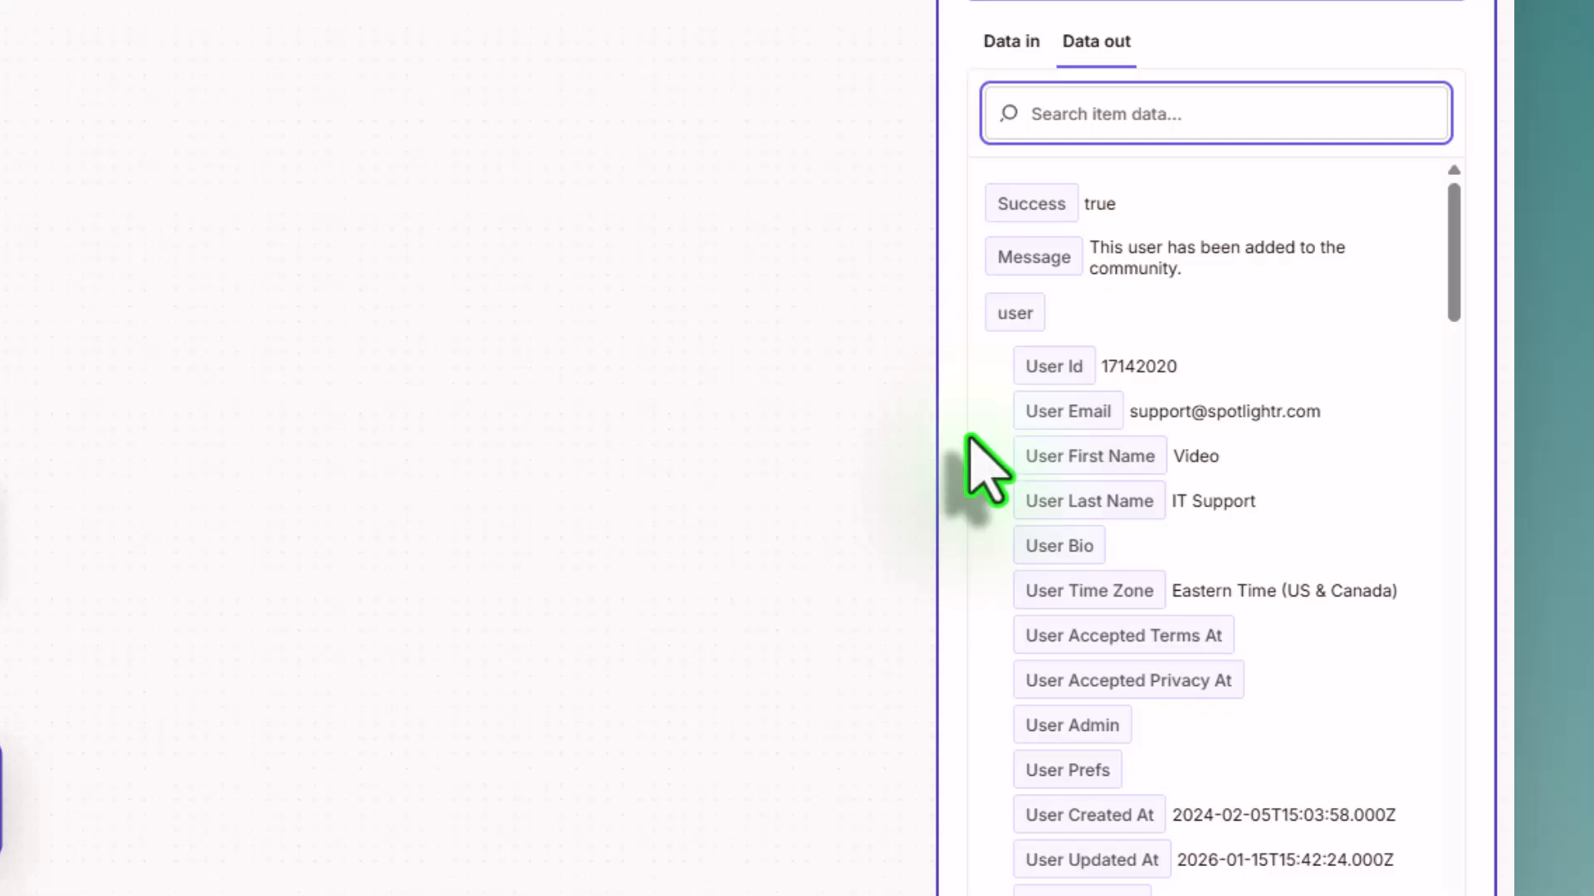
double_click(1146, 413)
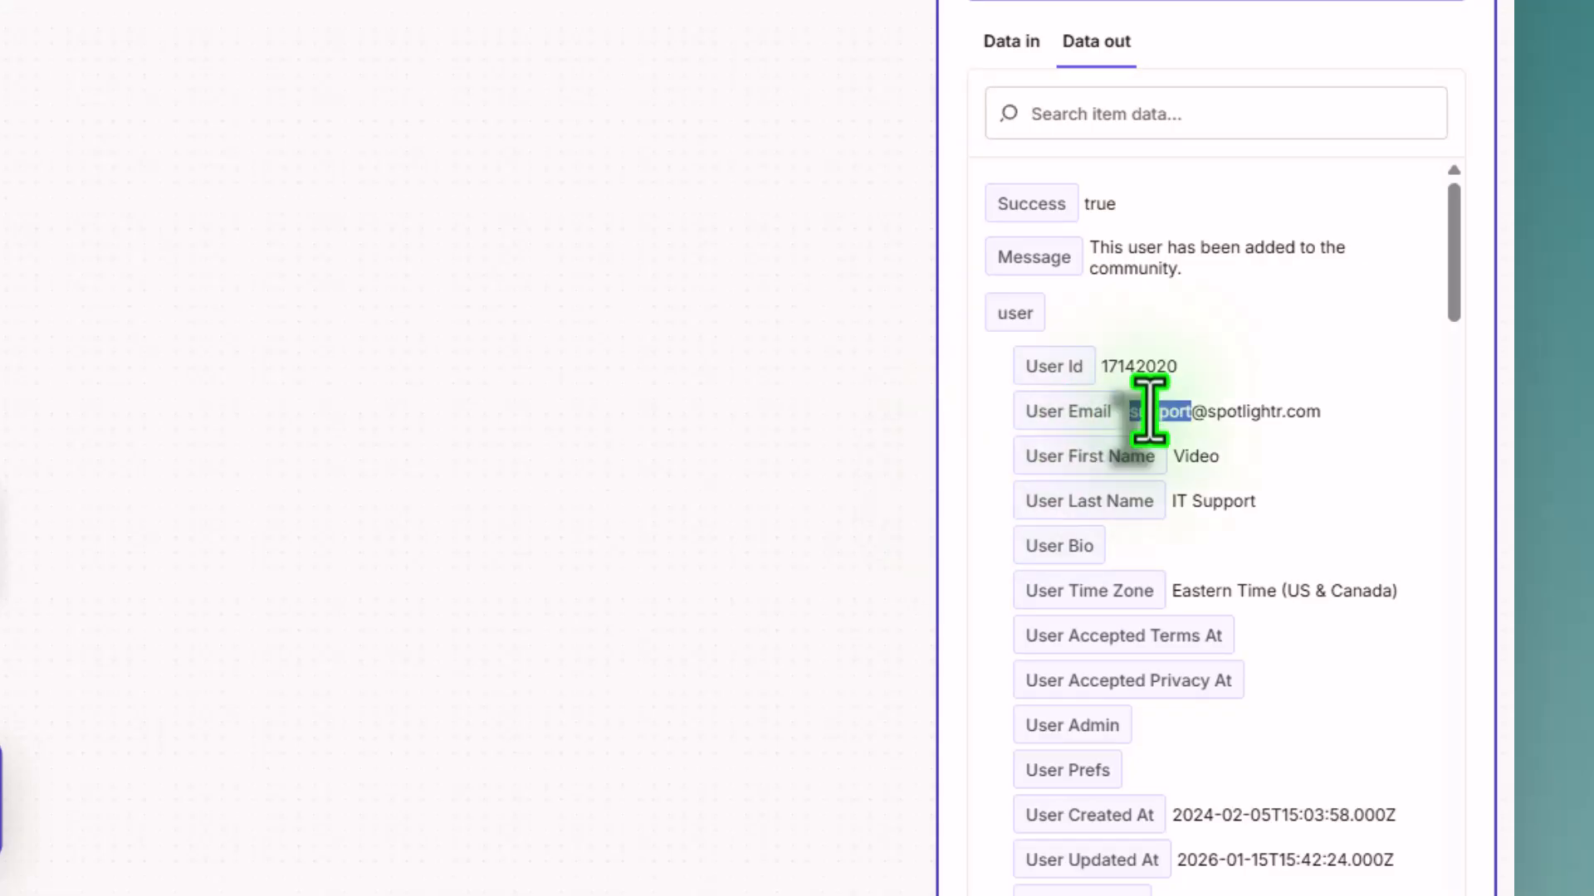
click(1198, 422)
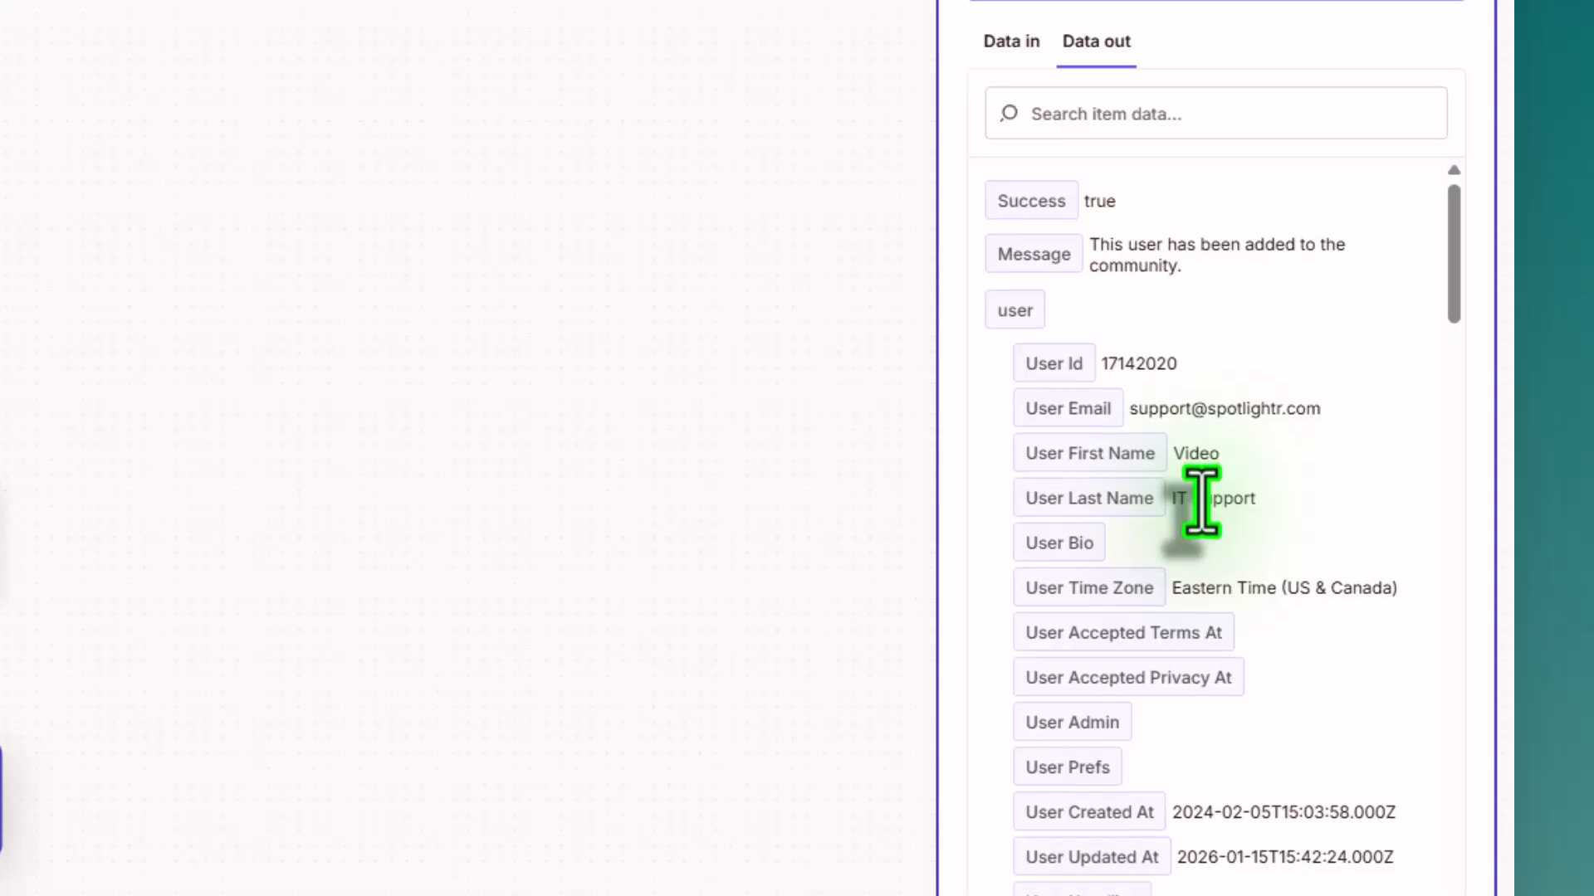
Step: Look through the member data returned by the test and check the Invited list in Circle's audience page
scroll(1202, 502, down, 15)
scroll(1202, 502, down, 6)
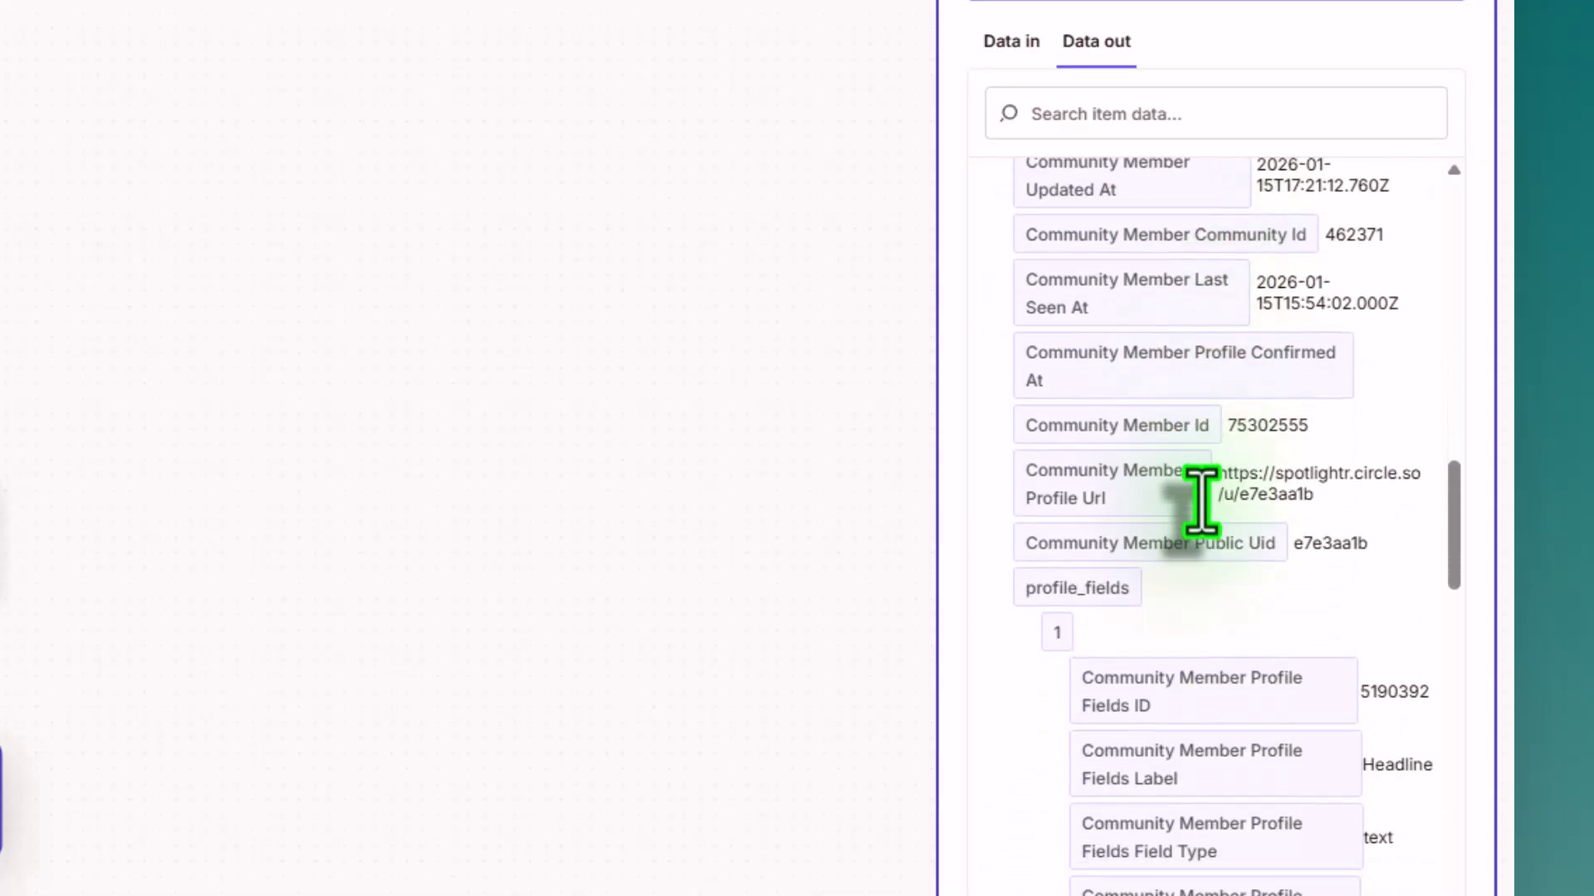
scroll(1200, 504, up, 8)
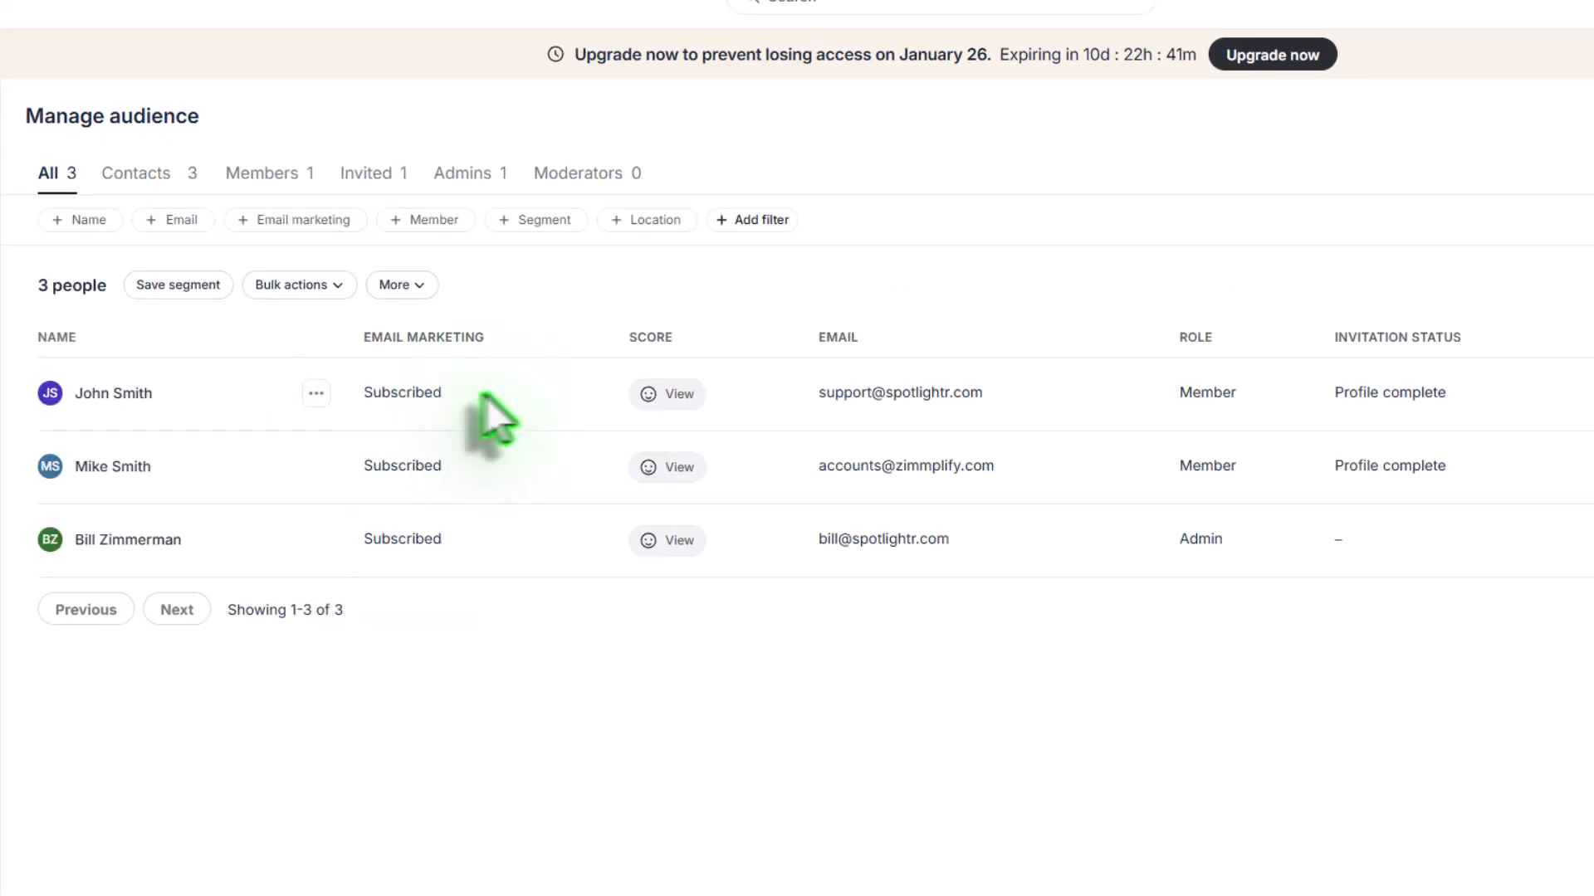
click(380, 178)
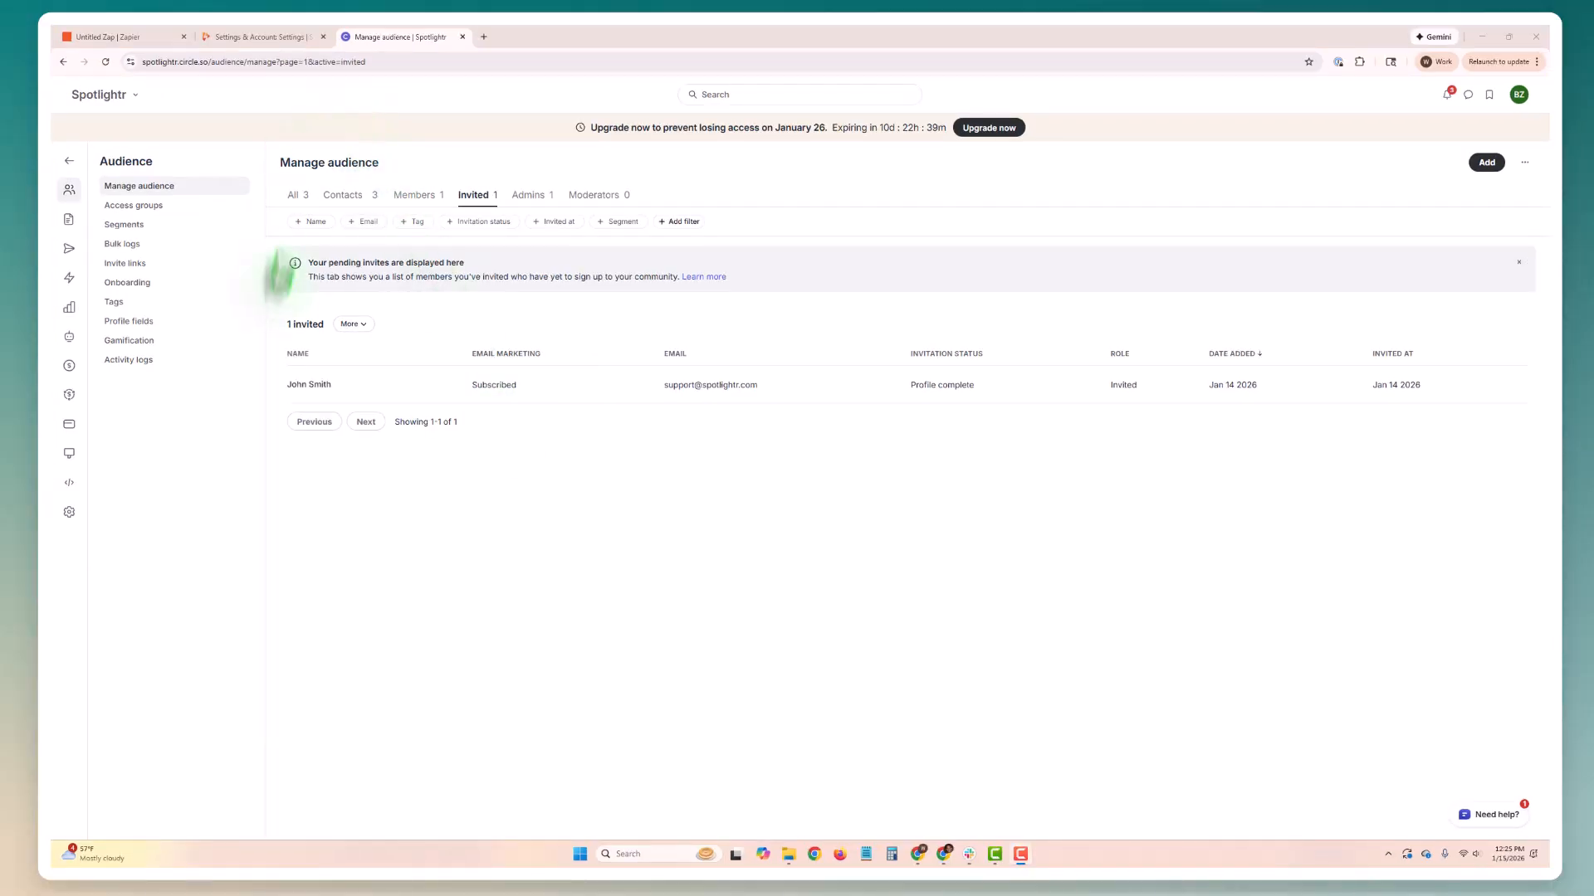
Step: Switch to Spotlightr and open the overlays of the Spotlightr Lead to Circle Invite video in the Knowledge Base Videos project
click(264, 37)
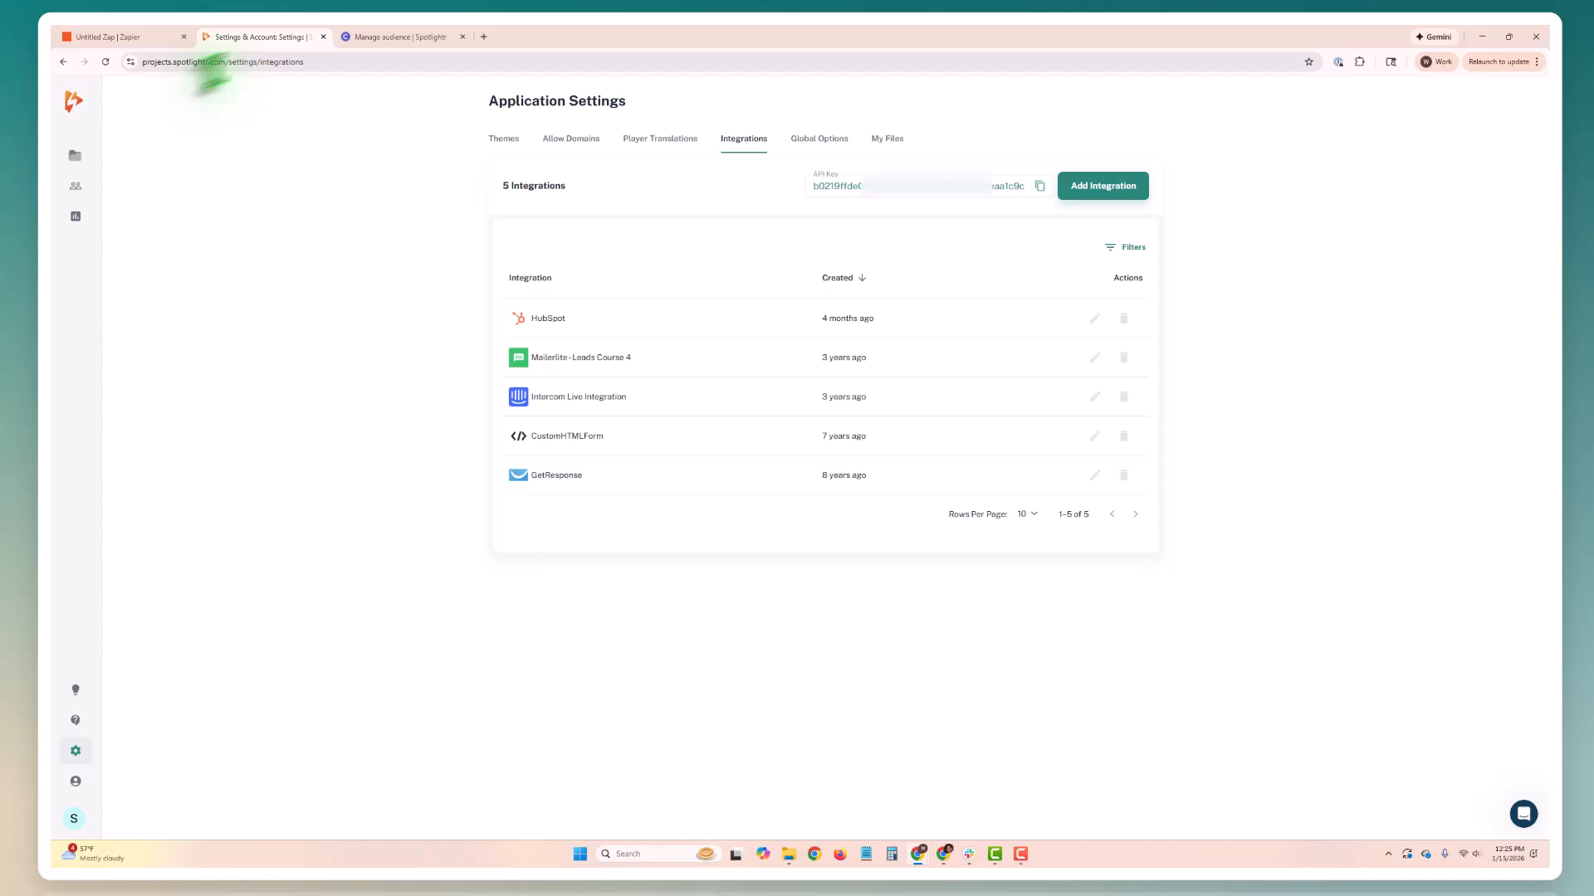
click(81, 157)
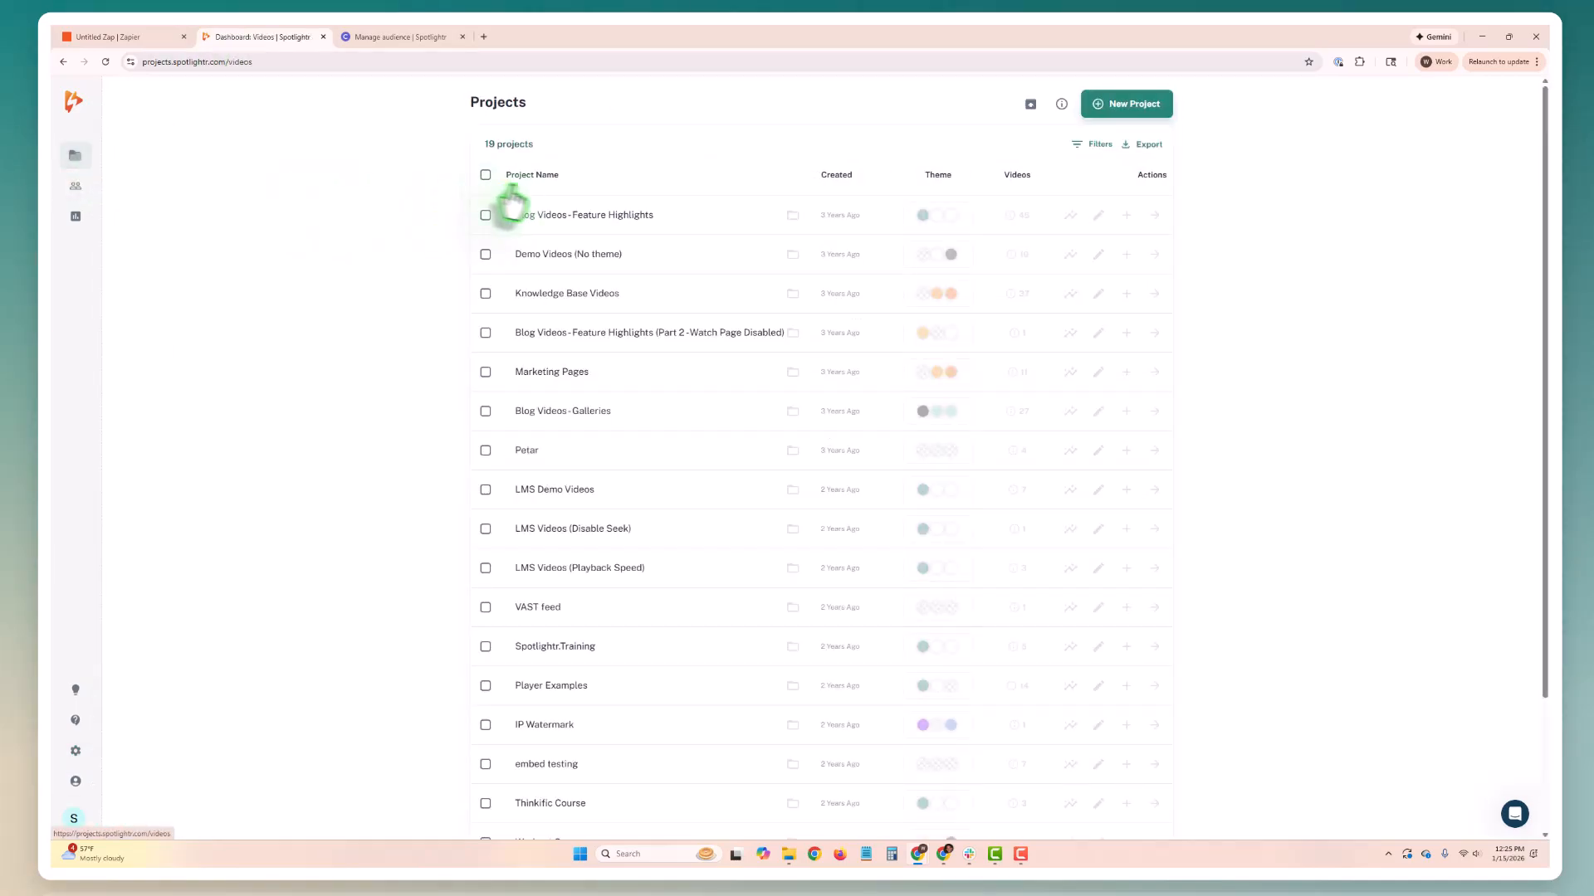
click(660, 292)
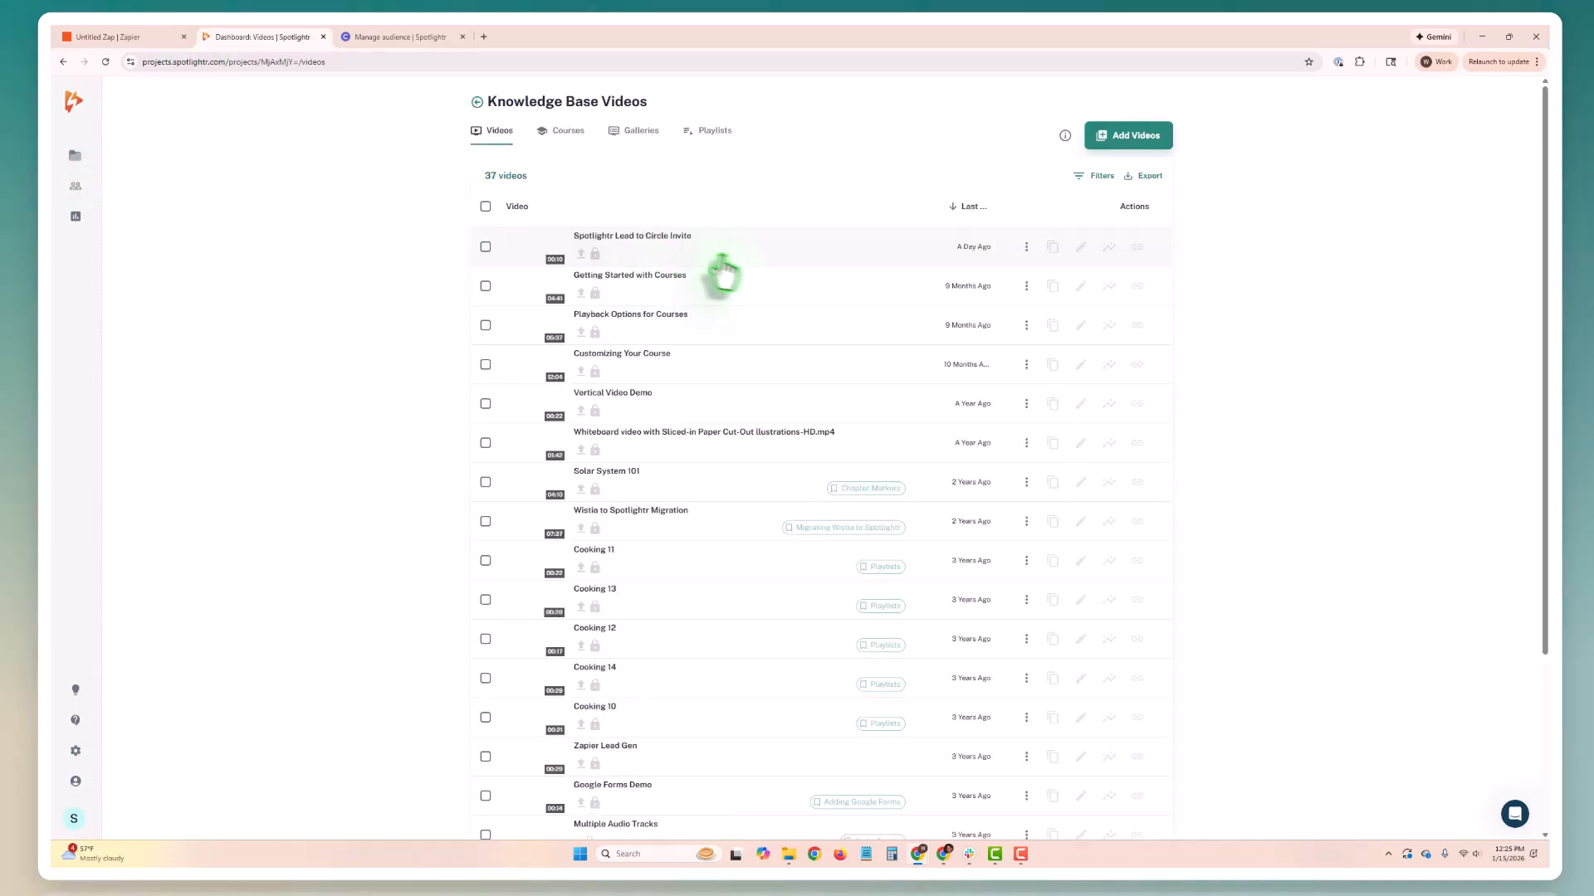
click(750, 260)
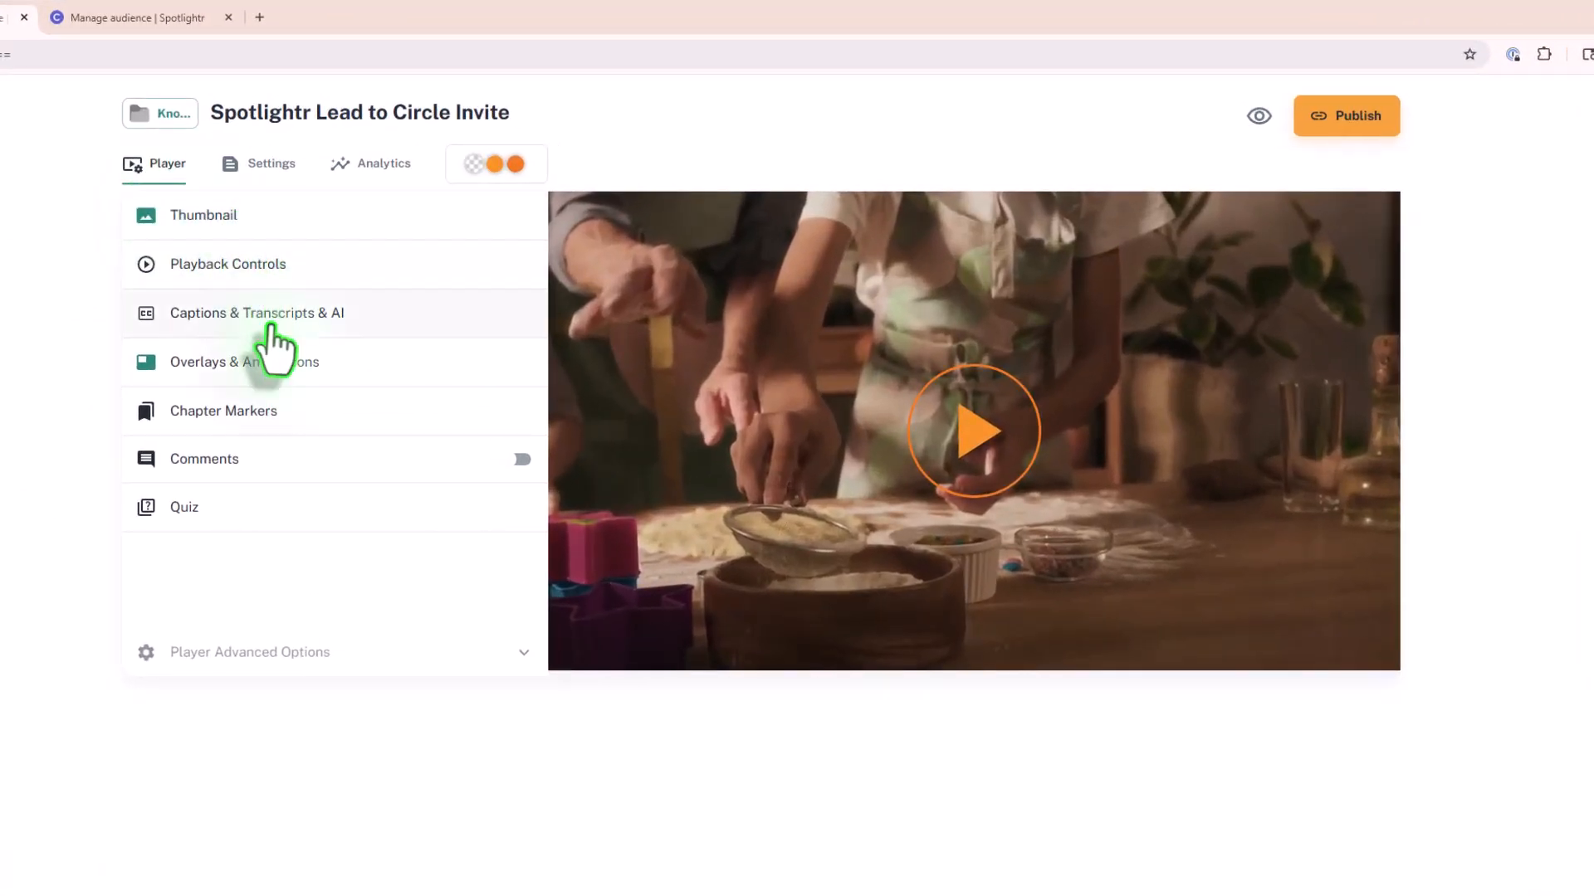
click(267, 369)
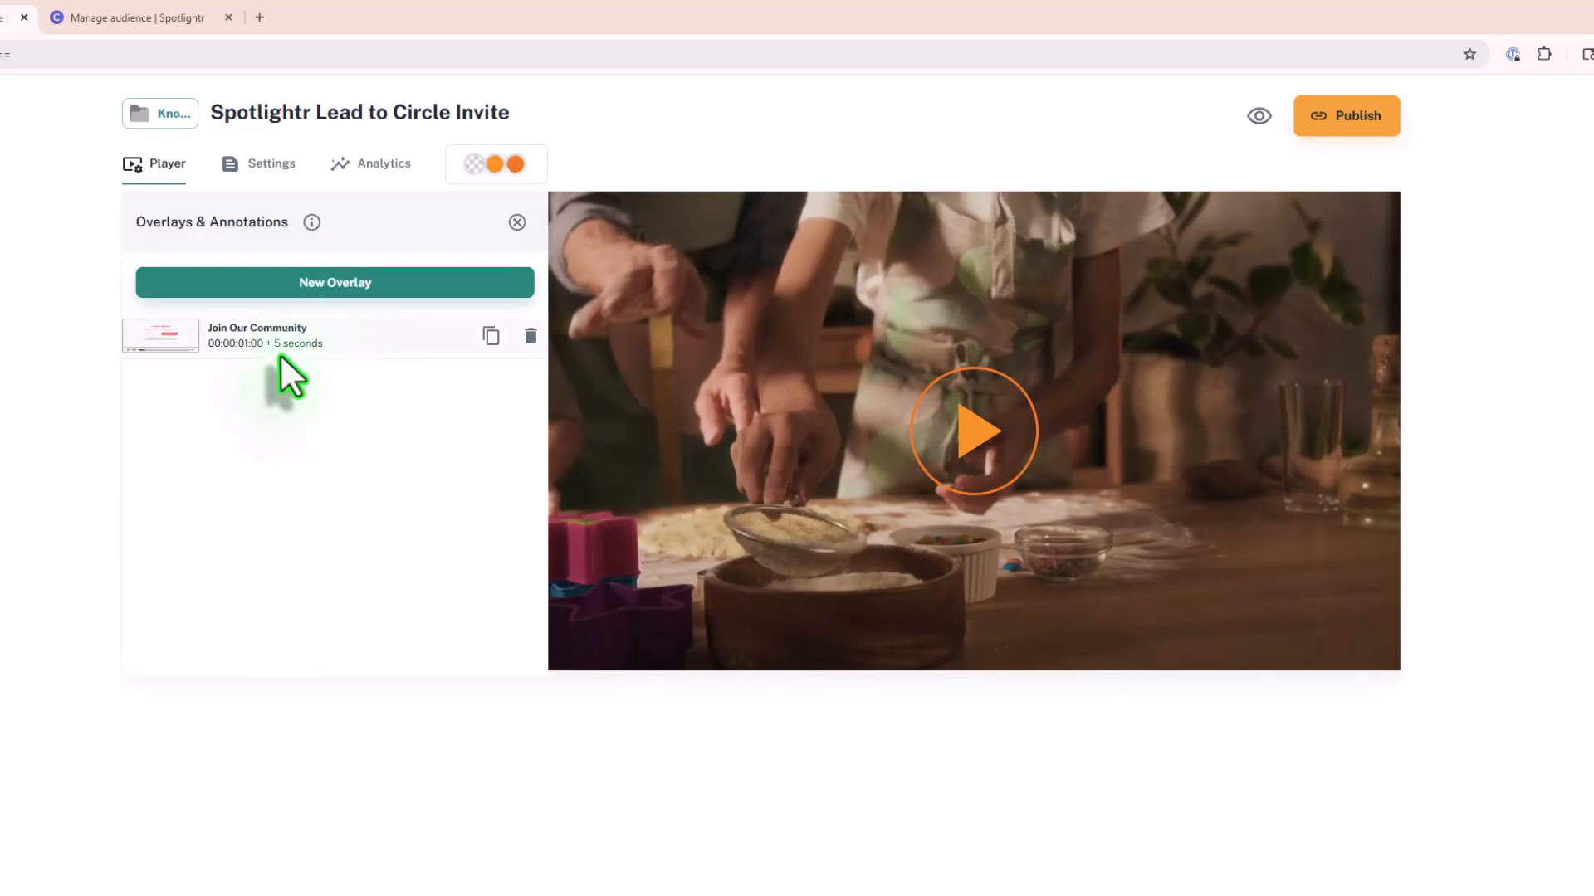
Step: View the Lead Capture templates offered for a new overlay and leave without adding one
click(363, 286)
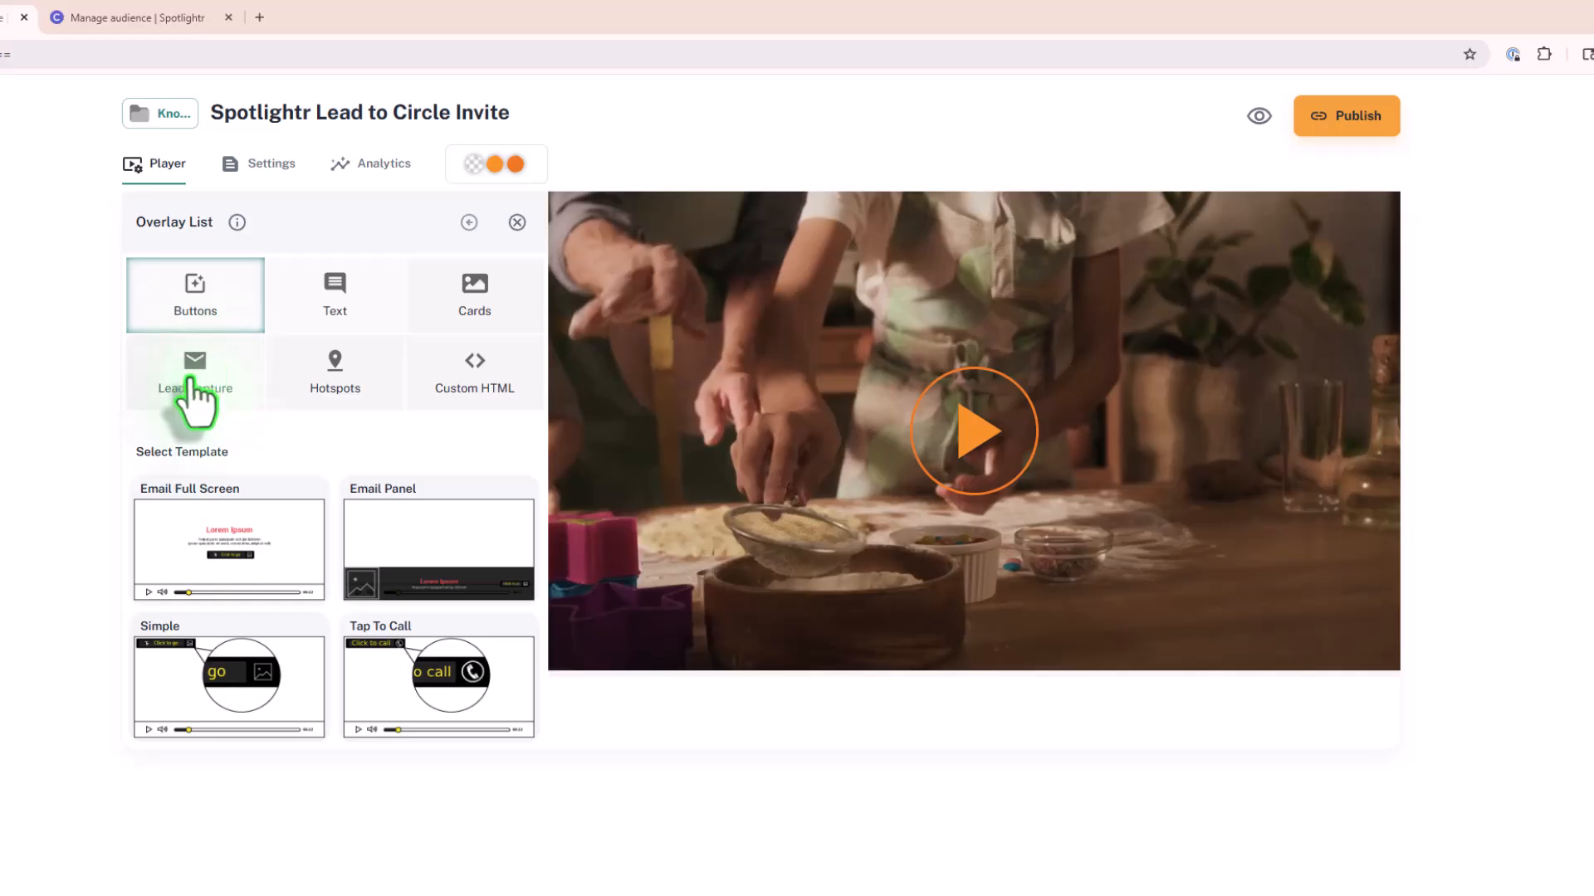
click(190, 379)
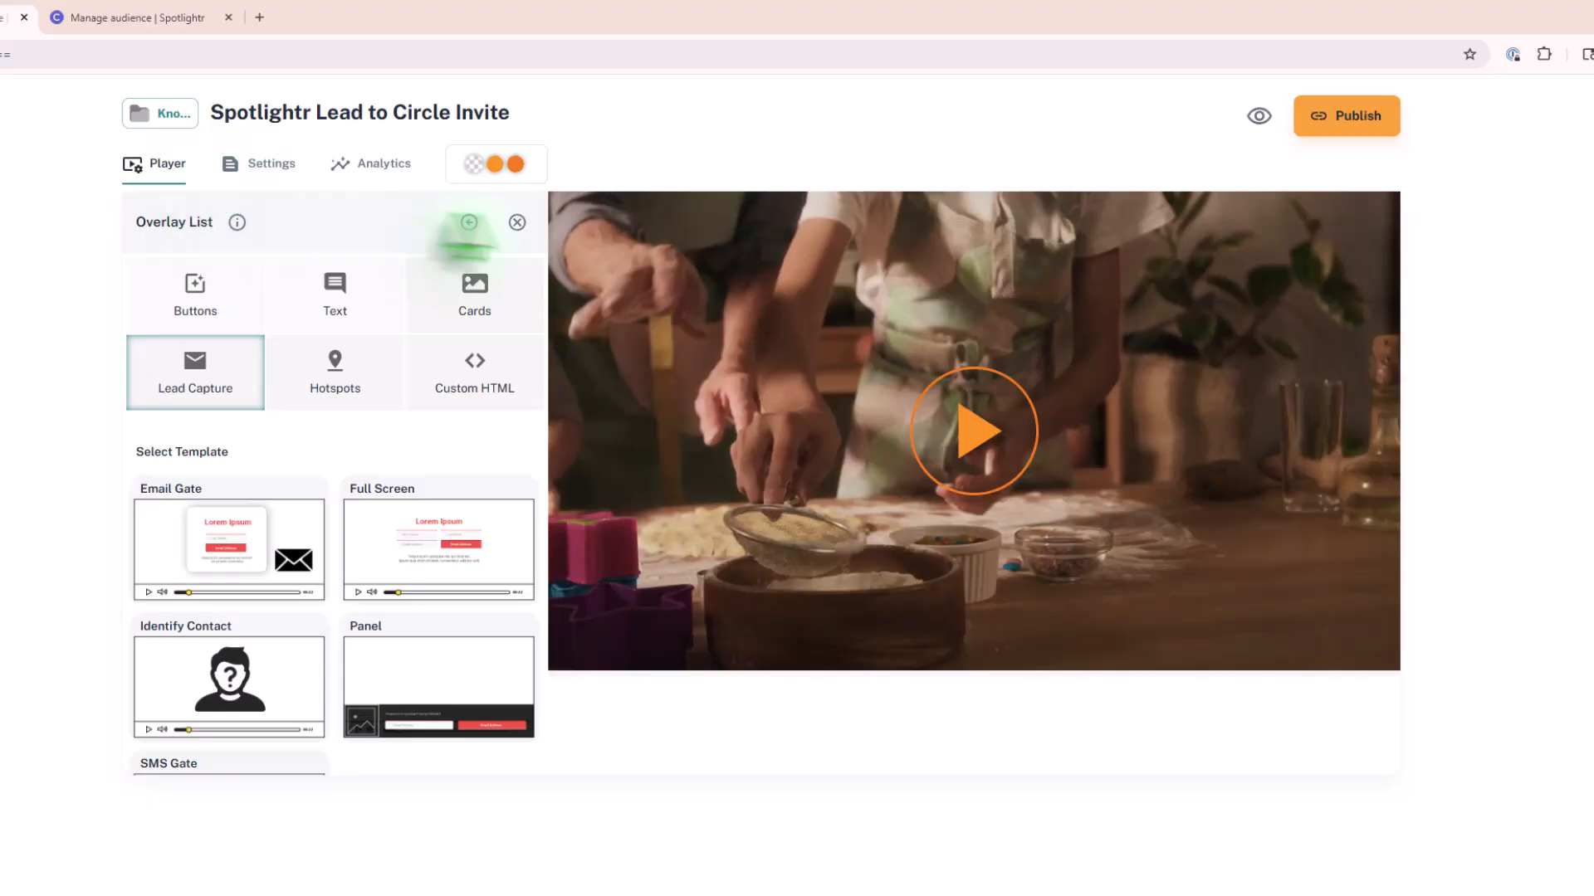
click(518, 224)
Step: Open the existing Join Our Community overlay for editing and show its Timing settings
click(295, 360)
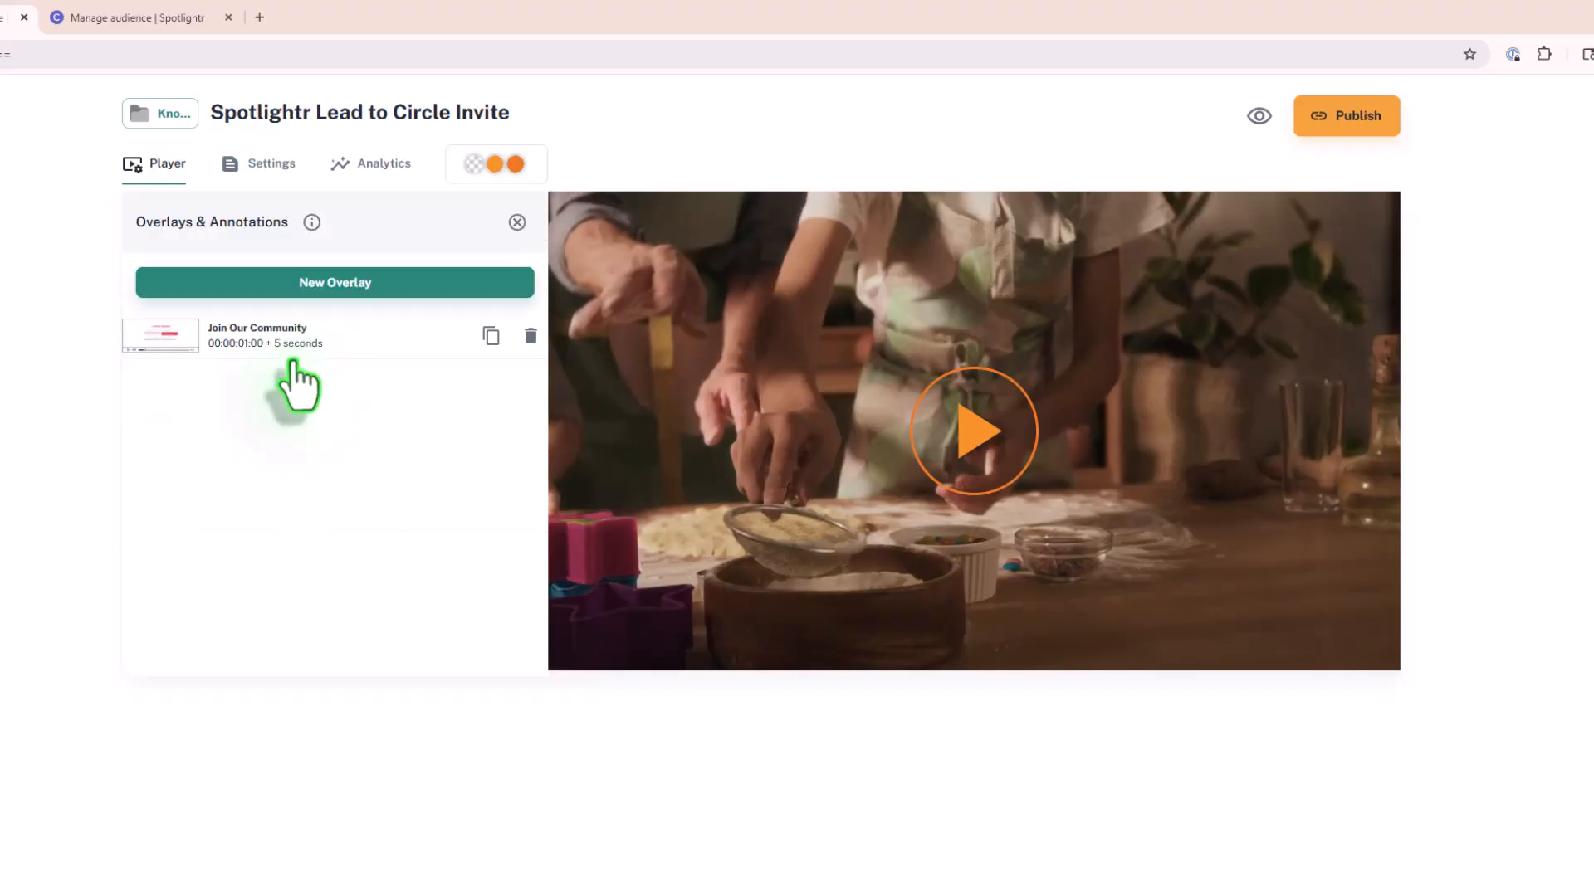
click(312, 358)
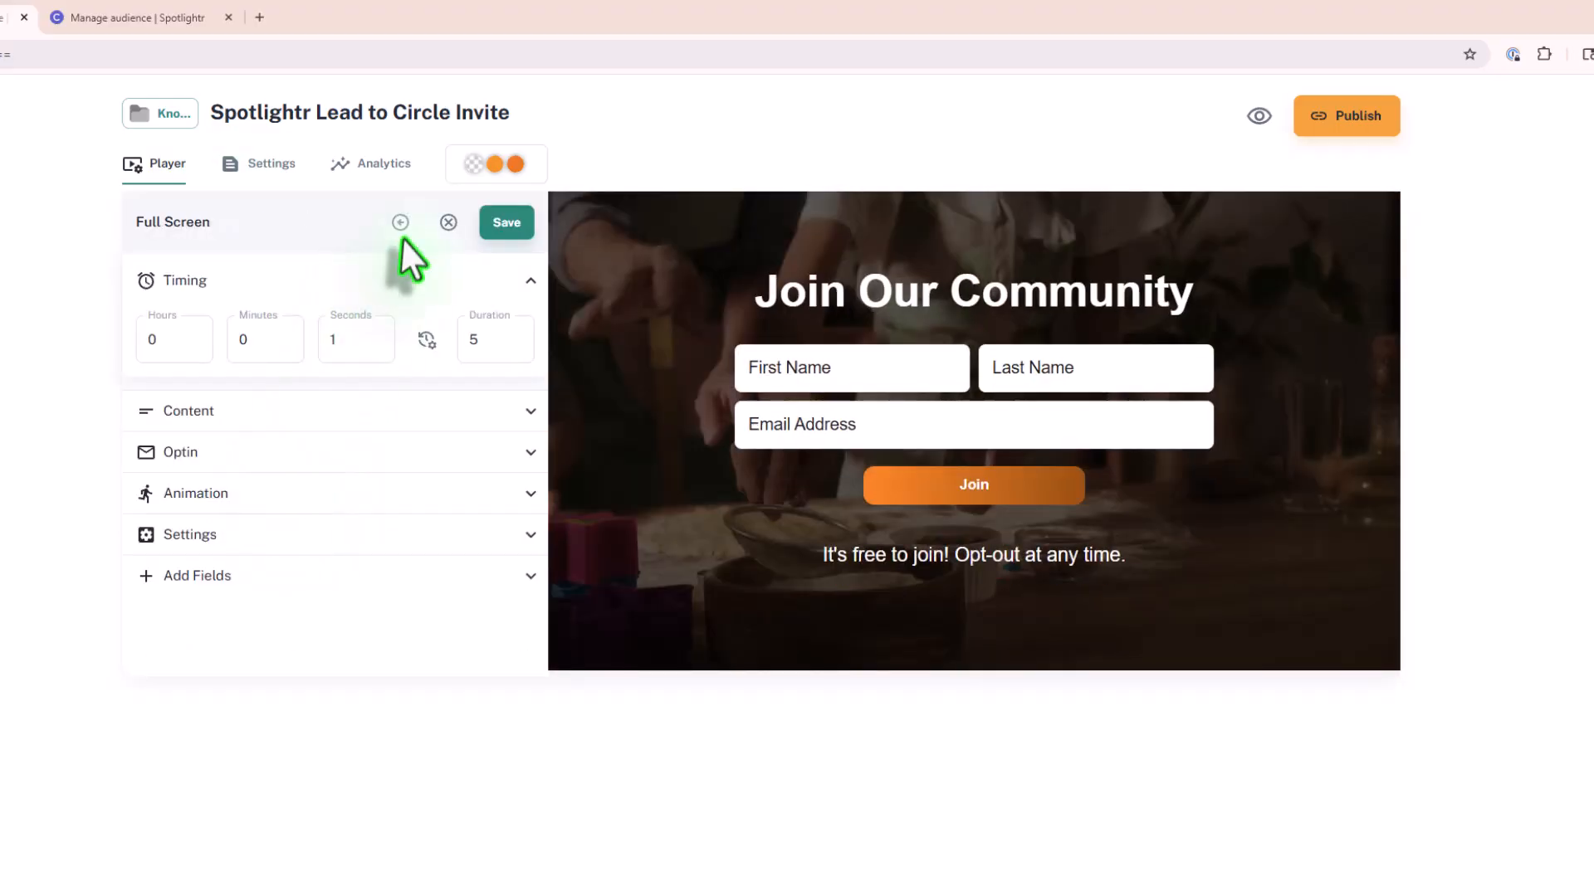
click(530, 280)
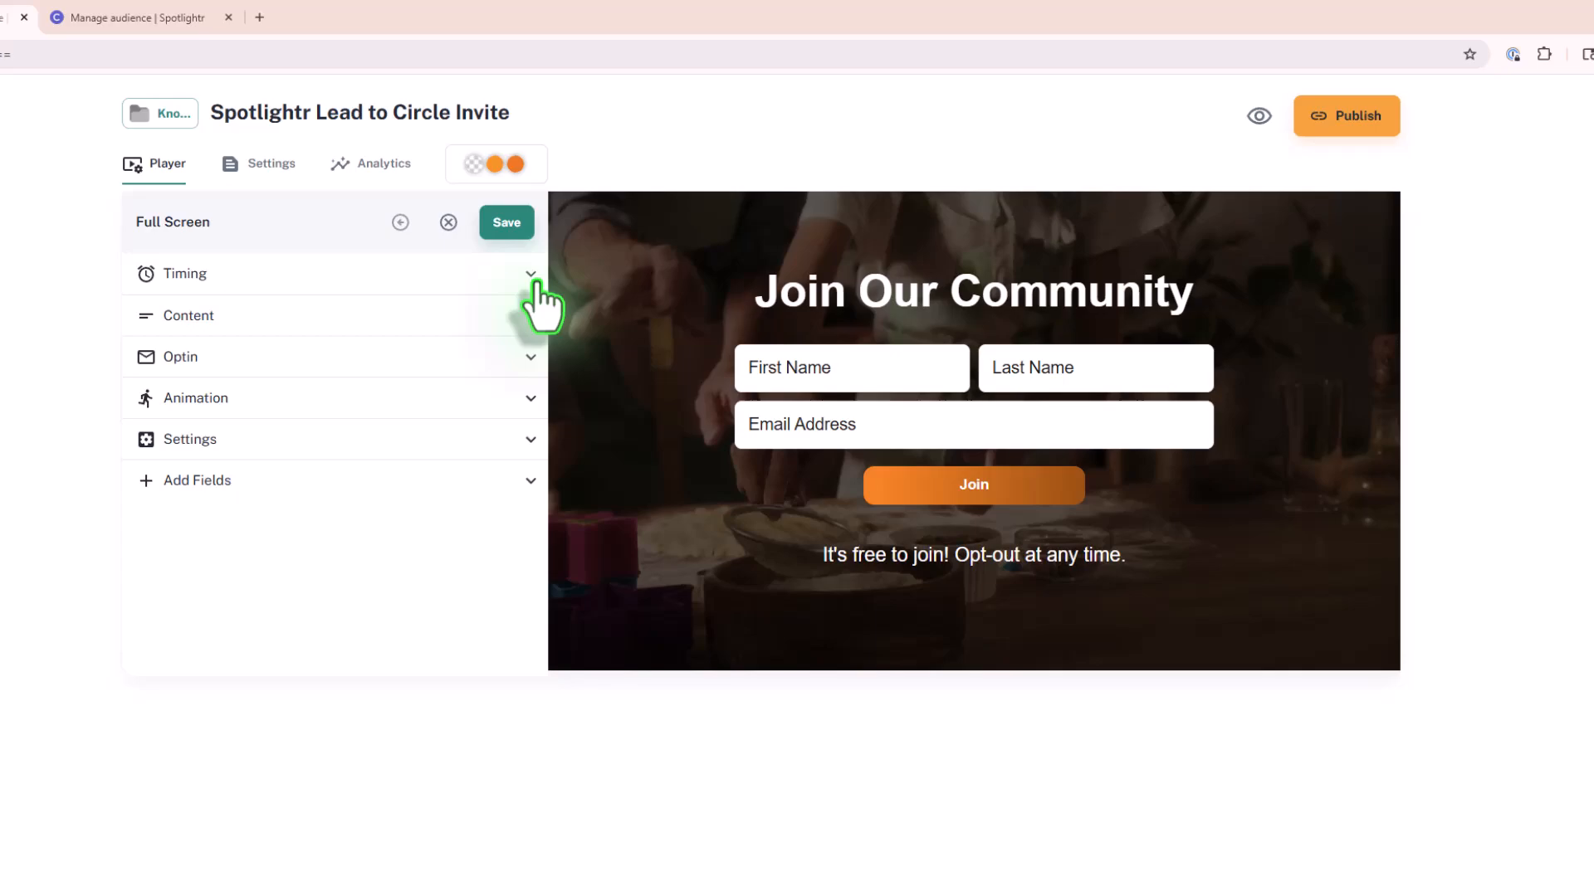
click(338, 276)
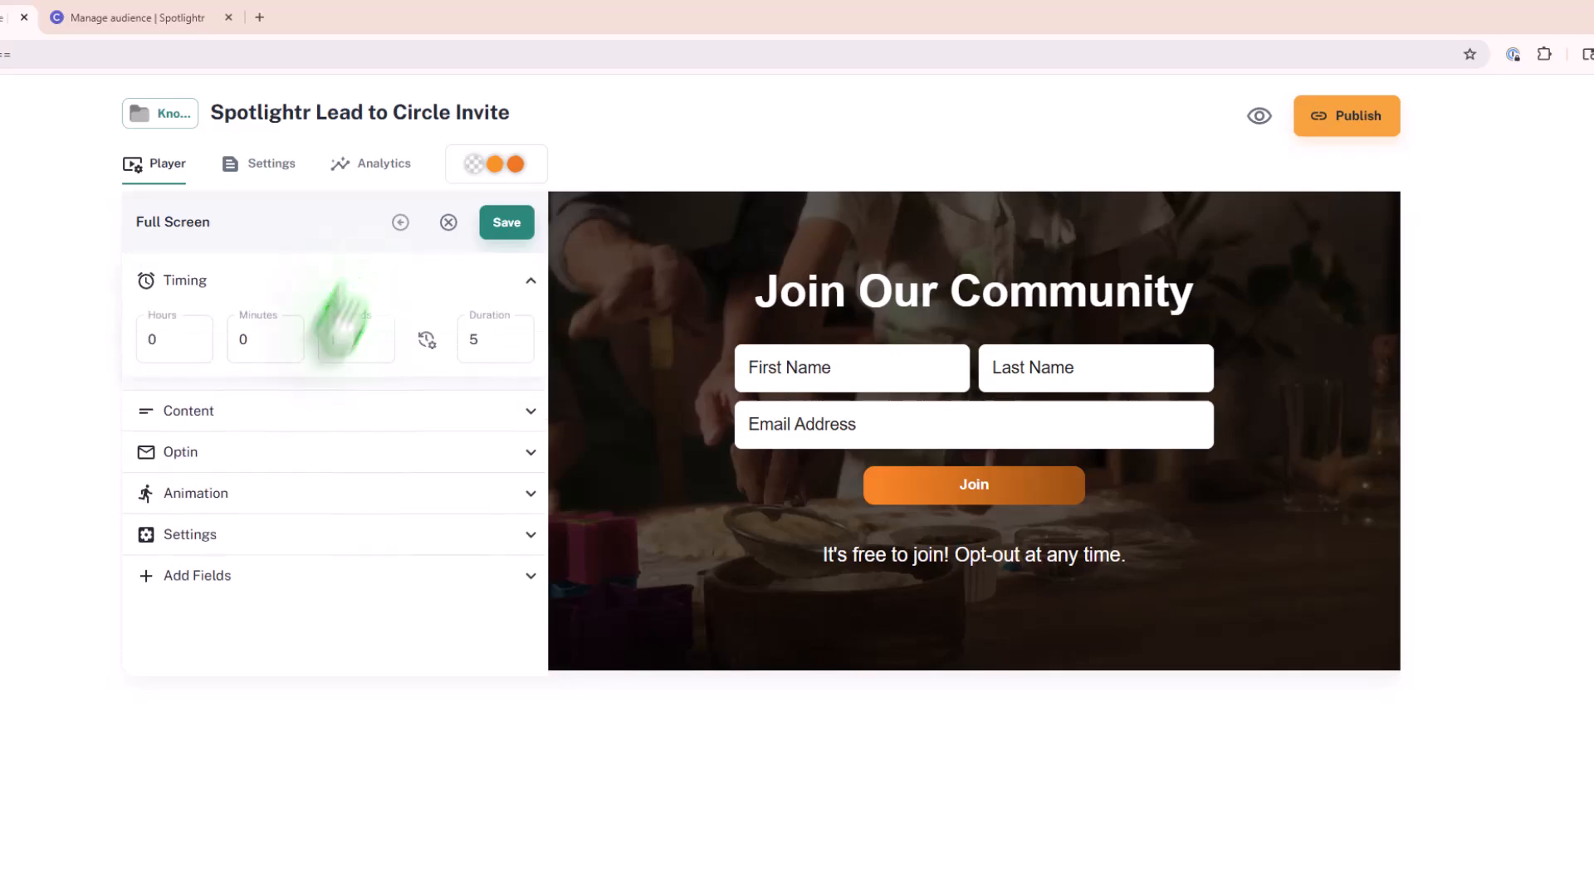
Step: Set the overlay's start time to 1 second and show its headline and text content
text(1)
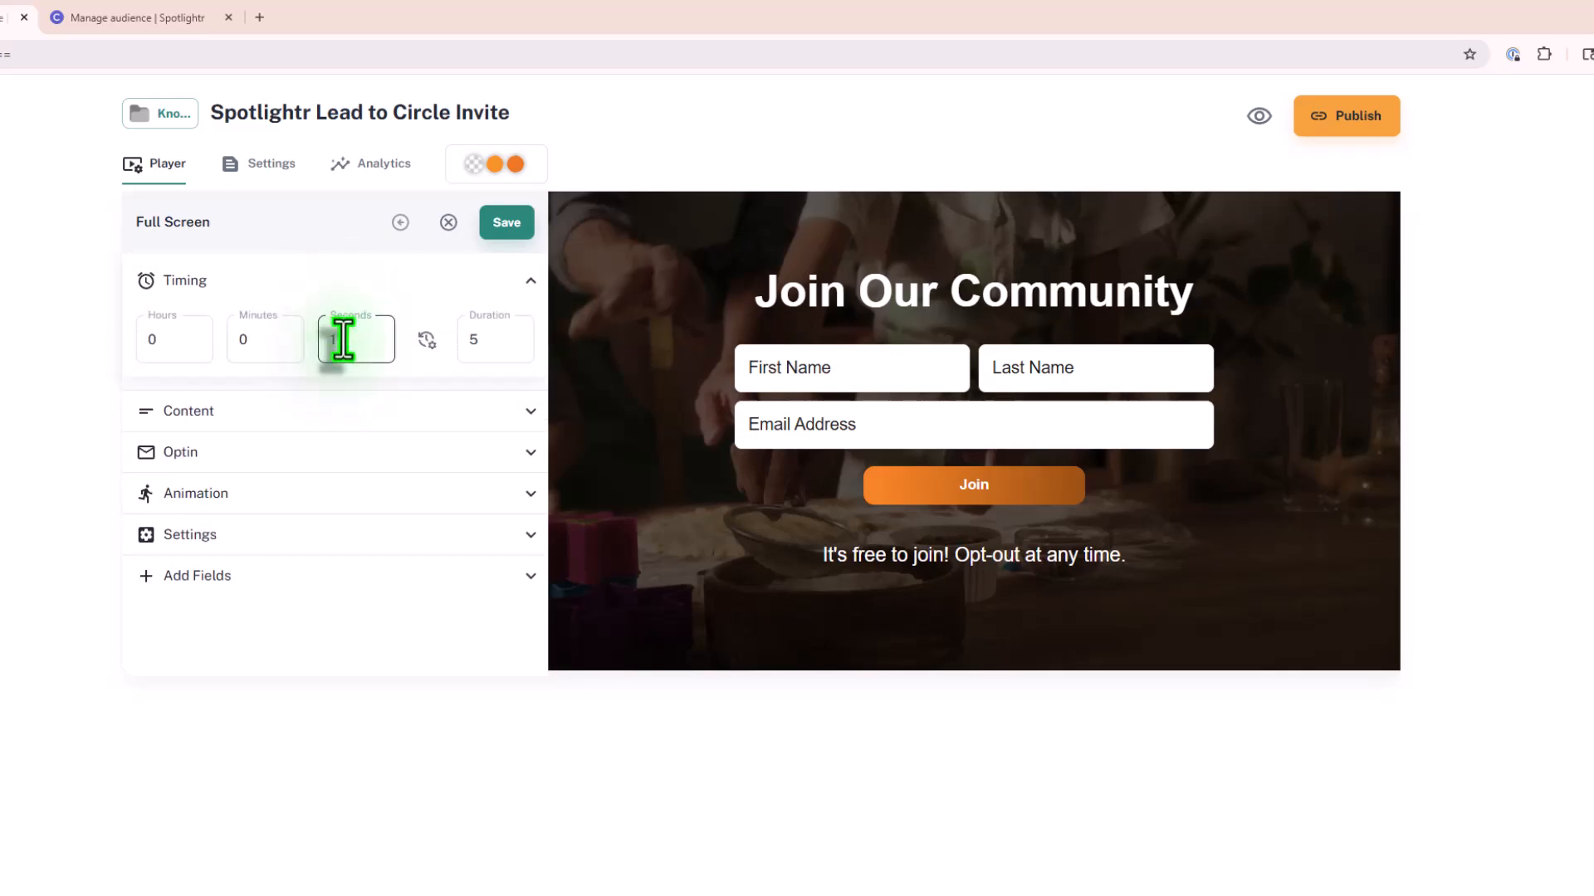
click(300, 413)
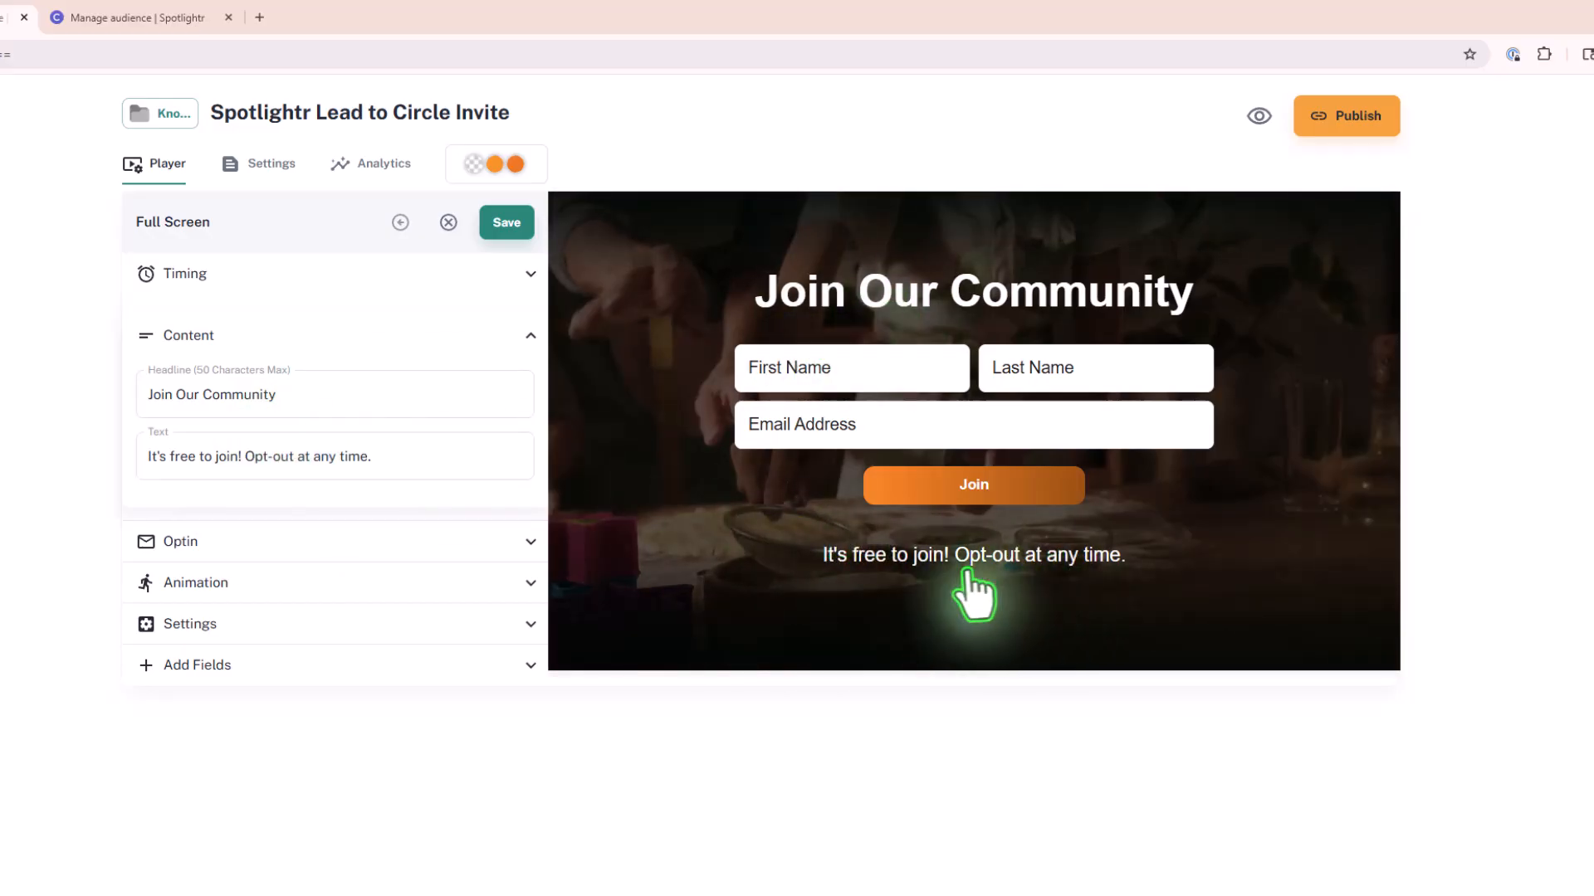
Step: In the overlay's Optin settings, switch Require Name off and back on
click(293, 544)
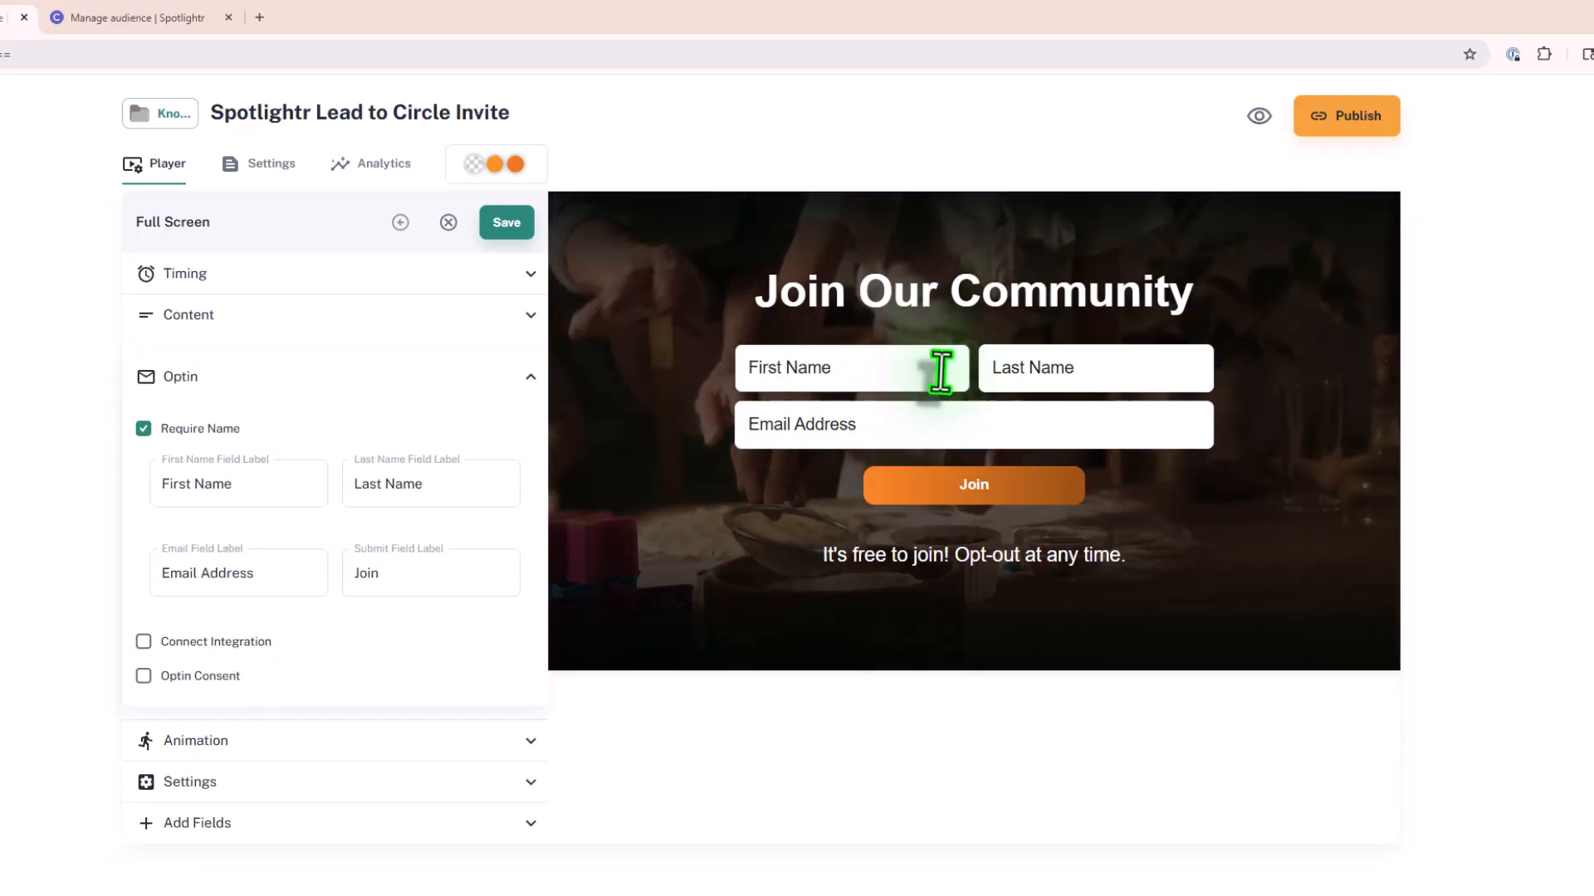
click(143, 428)
click(143, 428)
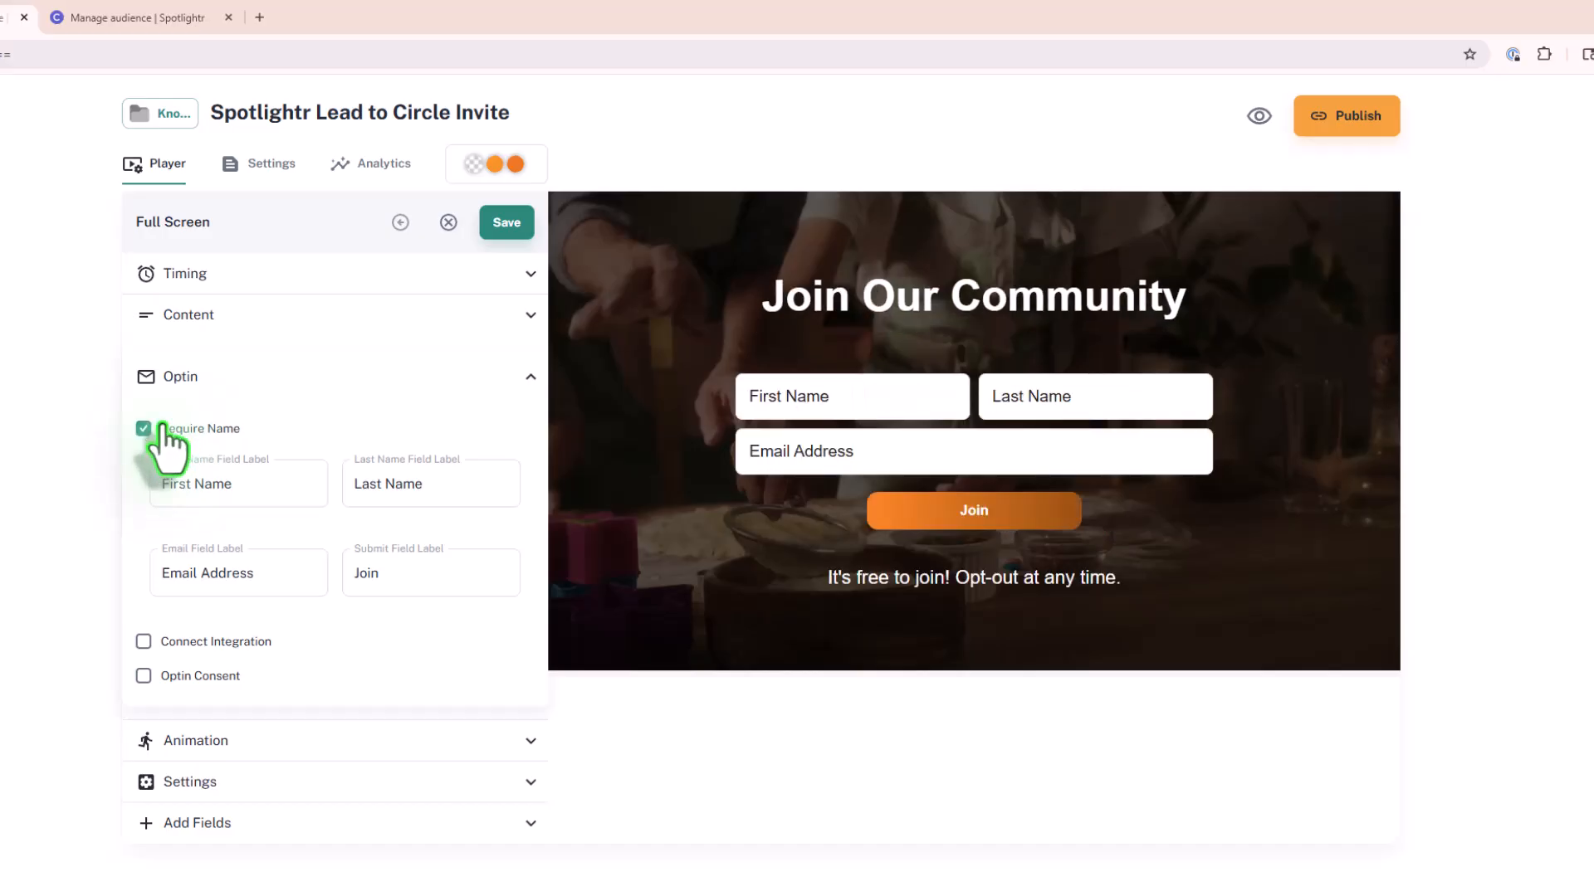
click(524, 379)
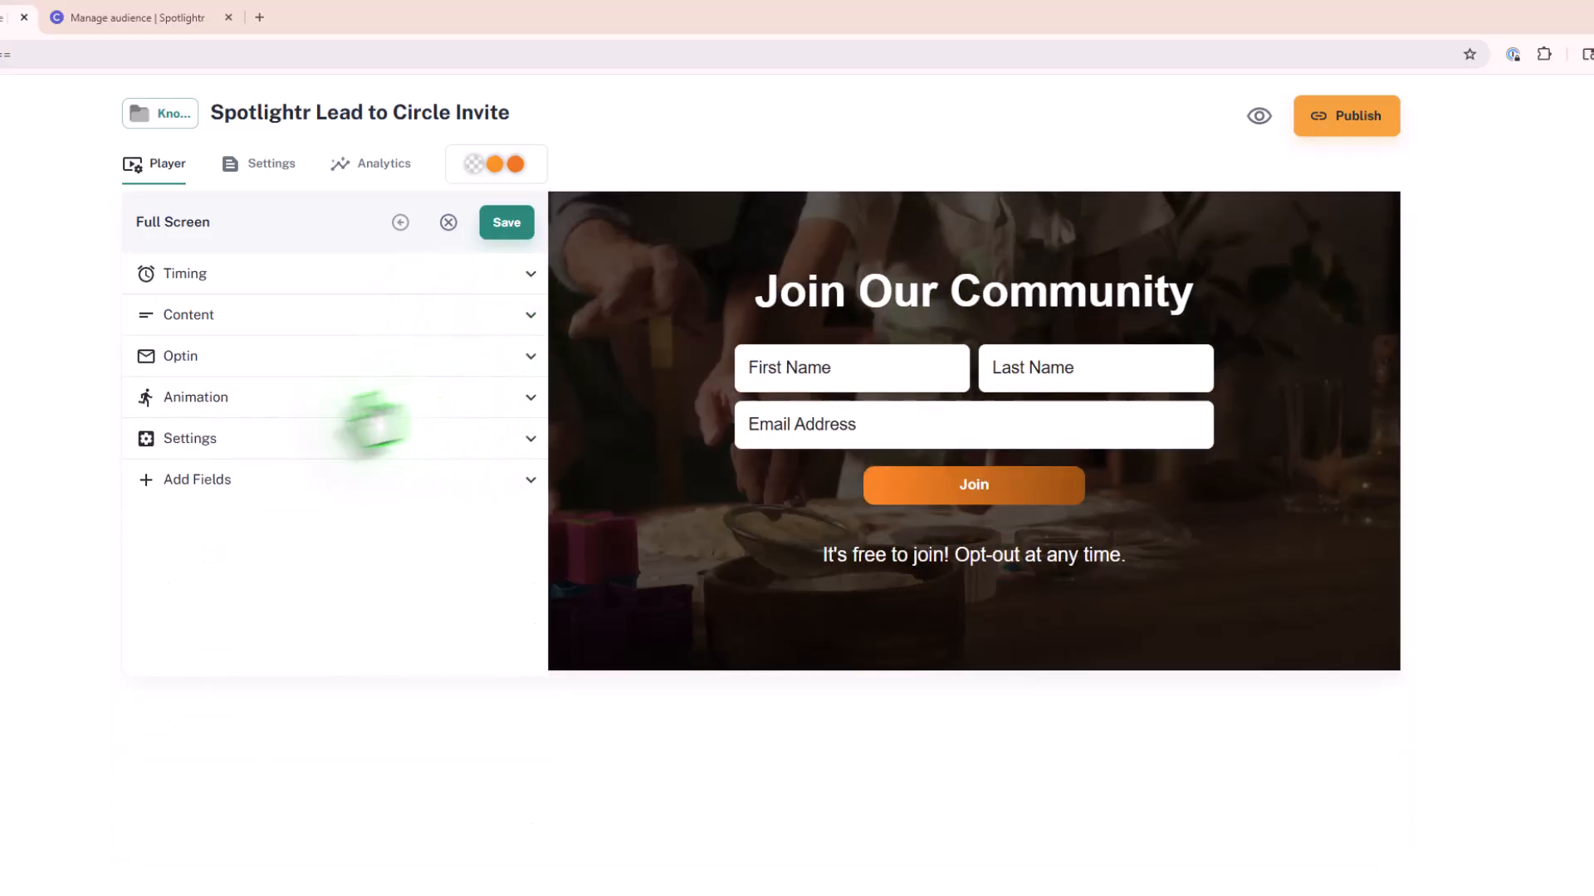
Step: View the overlay's display settings, save the overlay, and preview the video on its watch page
click(285, 450)
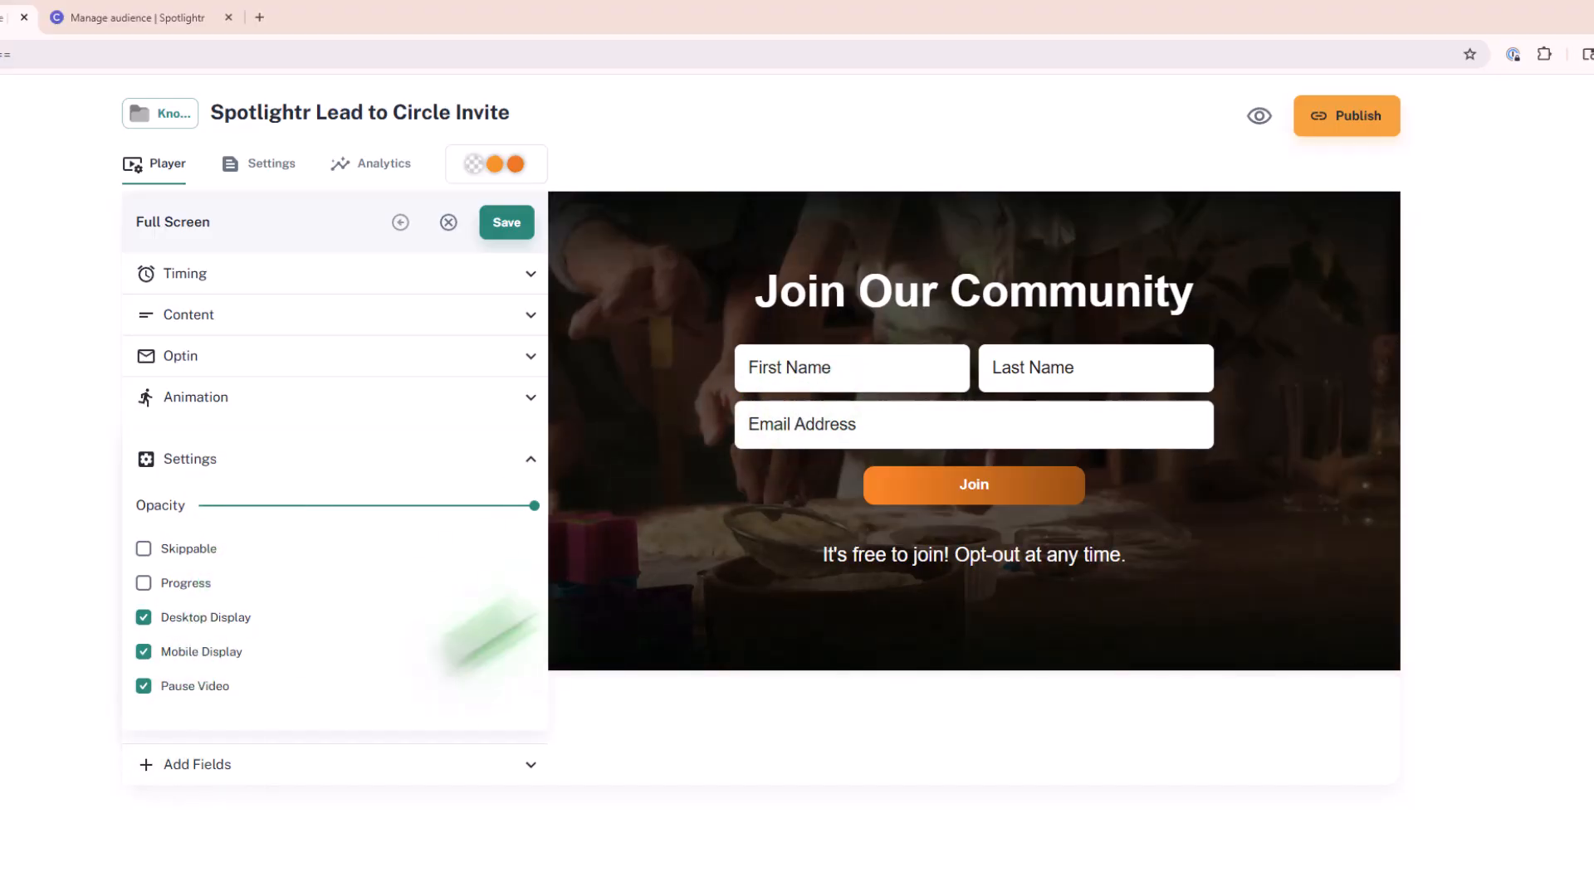
click(498, 223)
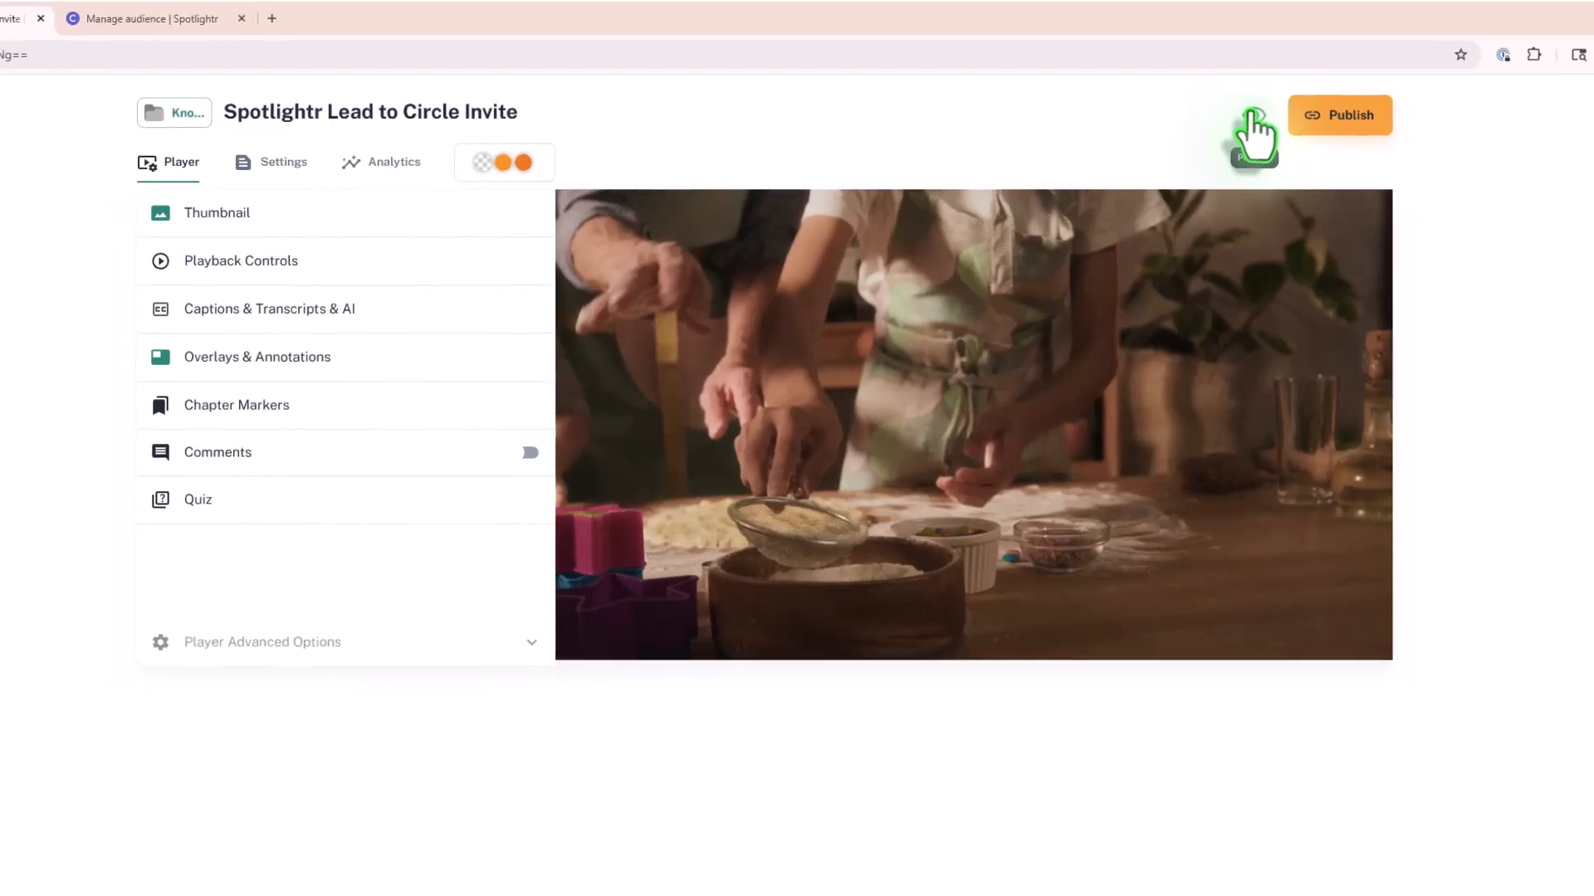
click(1258, 115)
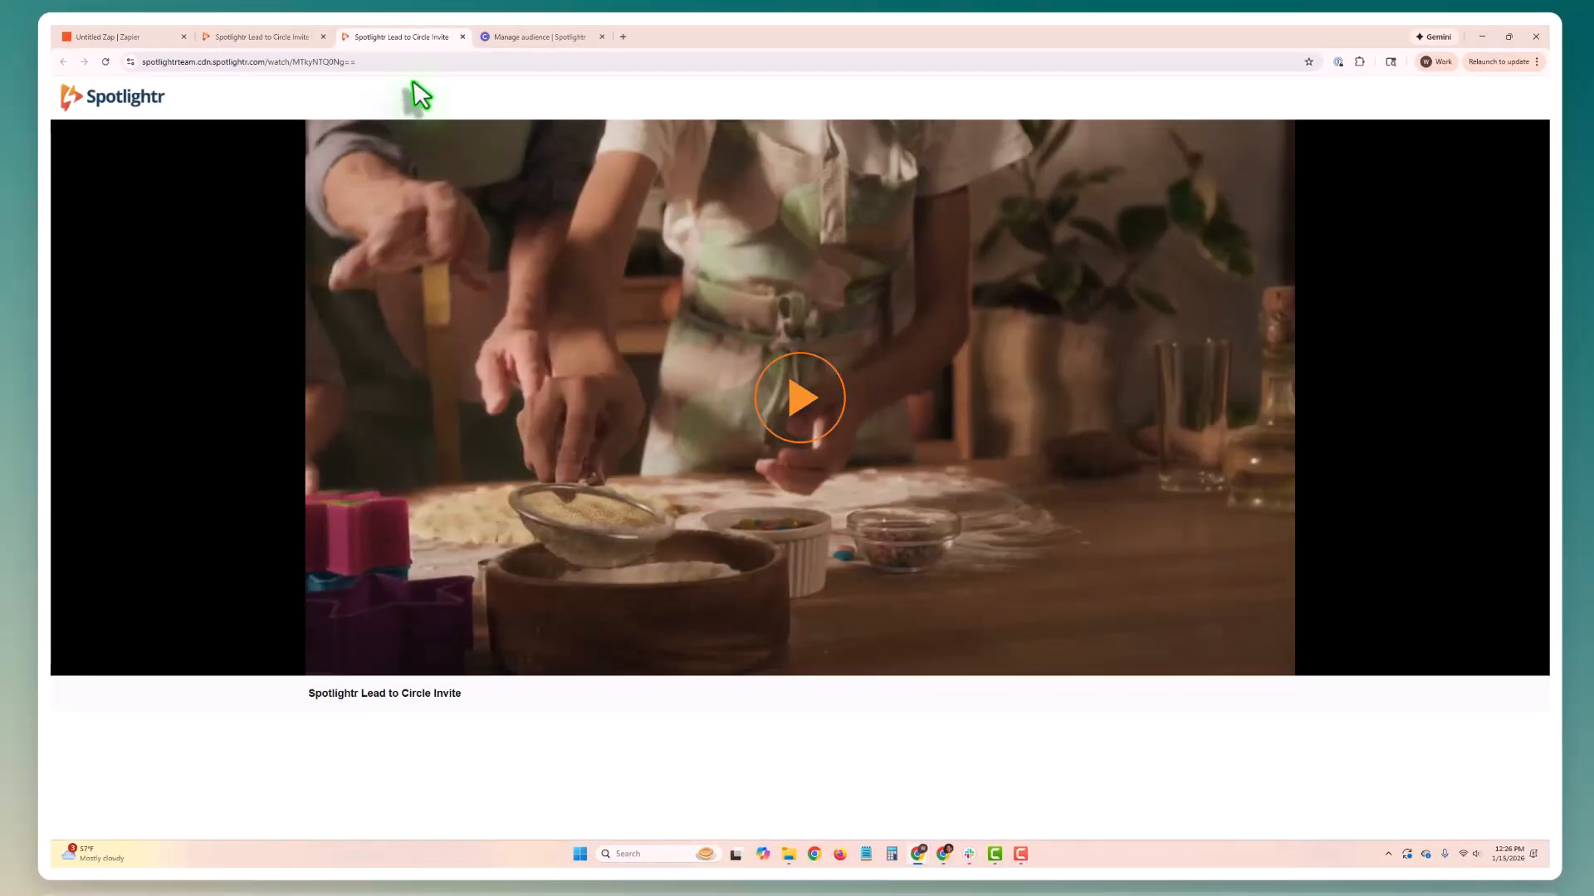
Step: Switch to Zapier to publish the Zap, and check the Invited list on Circle's audience page
click(161, 39)
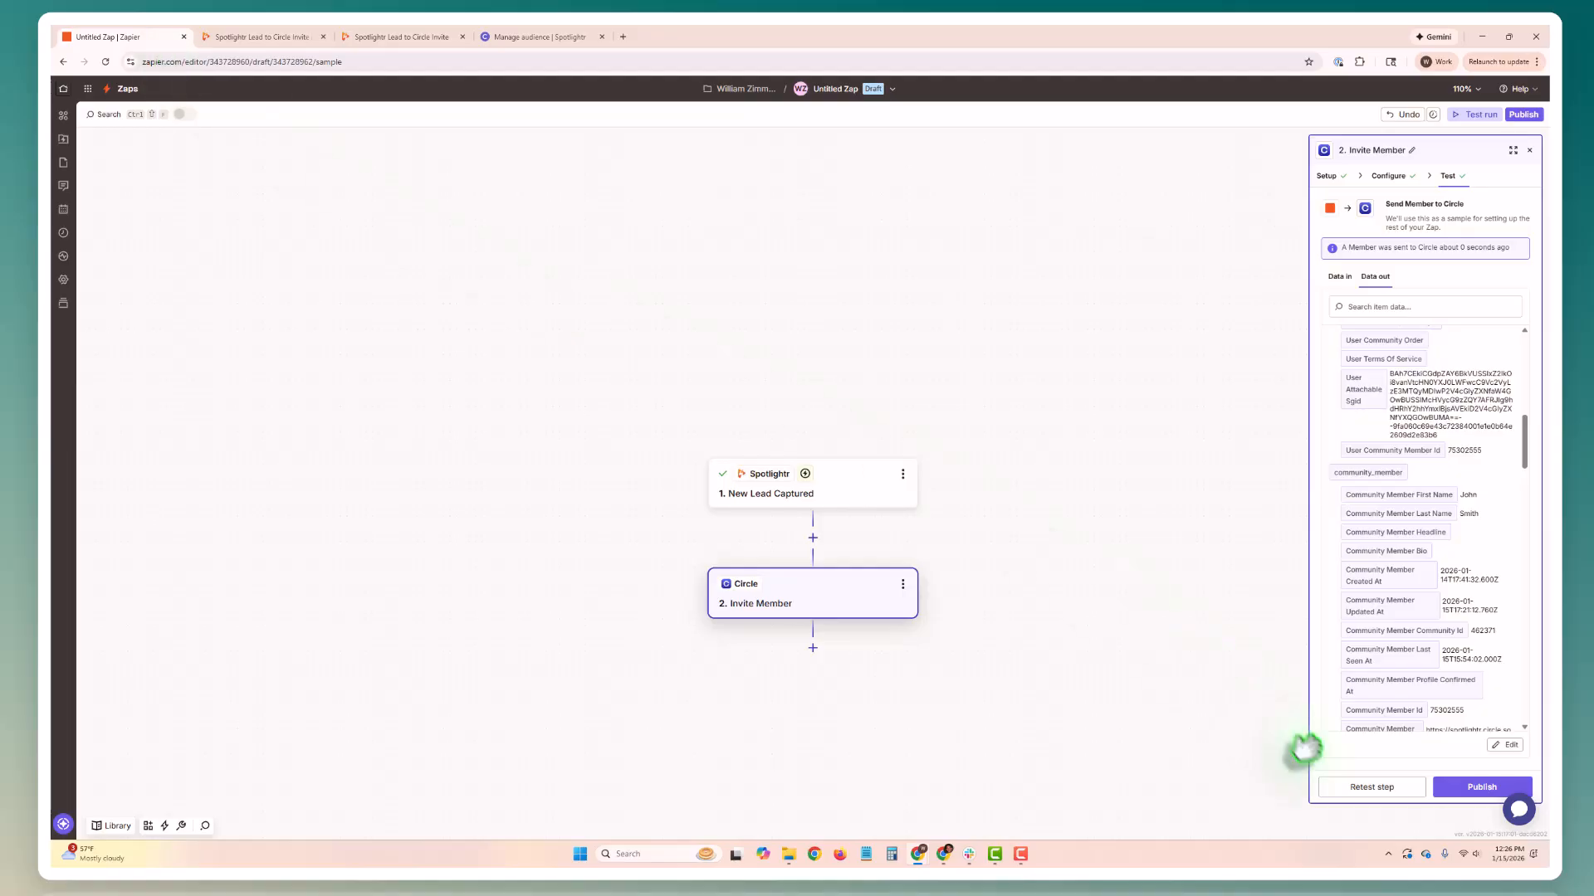
click(1470, 788)
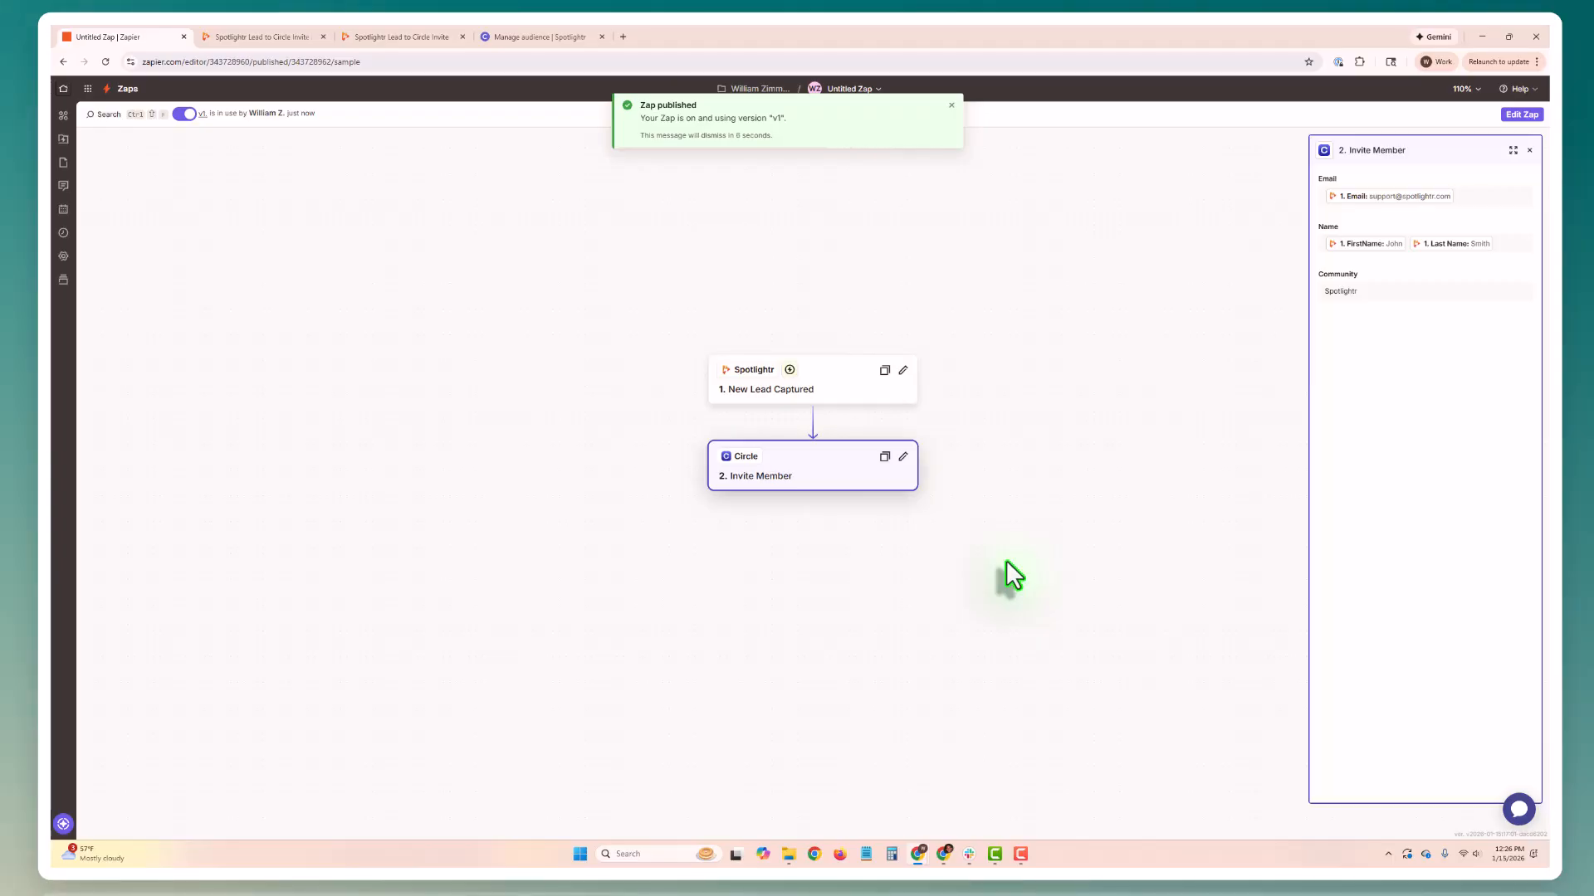
click(532, 39)
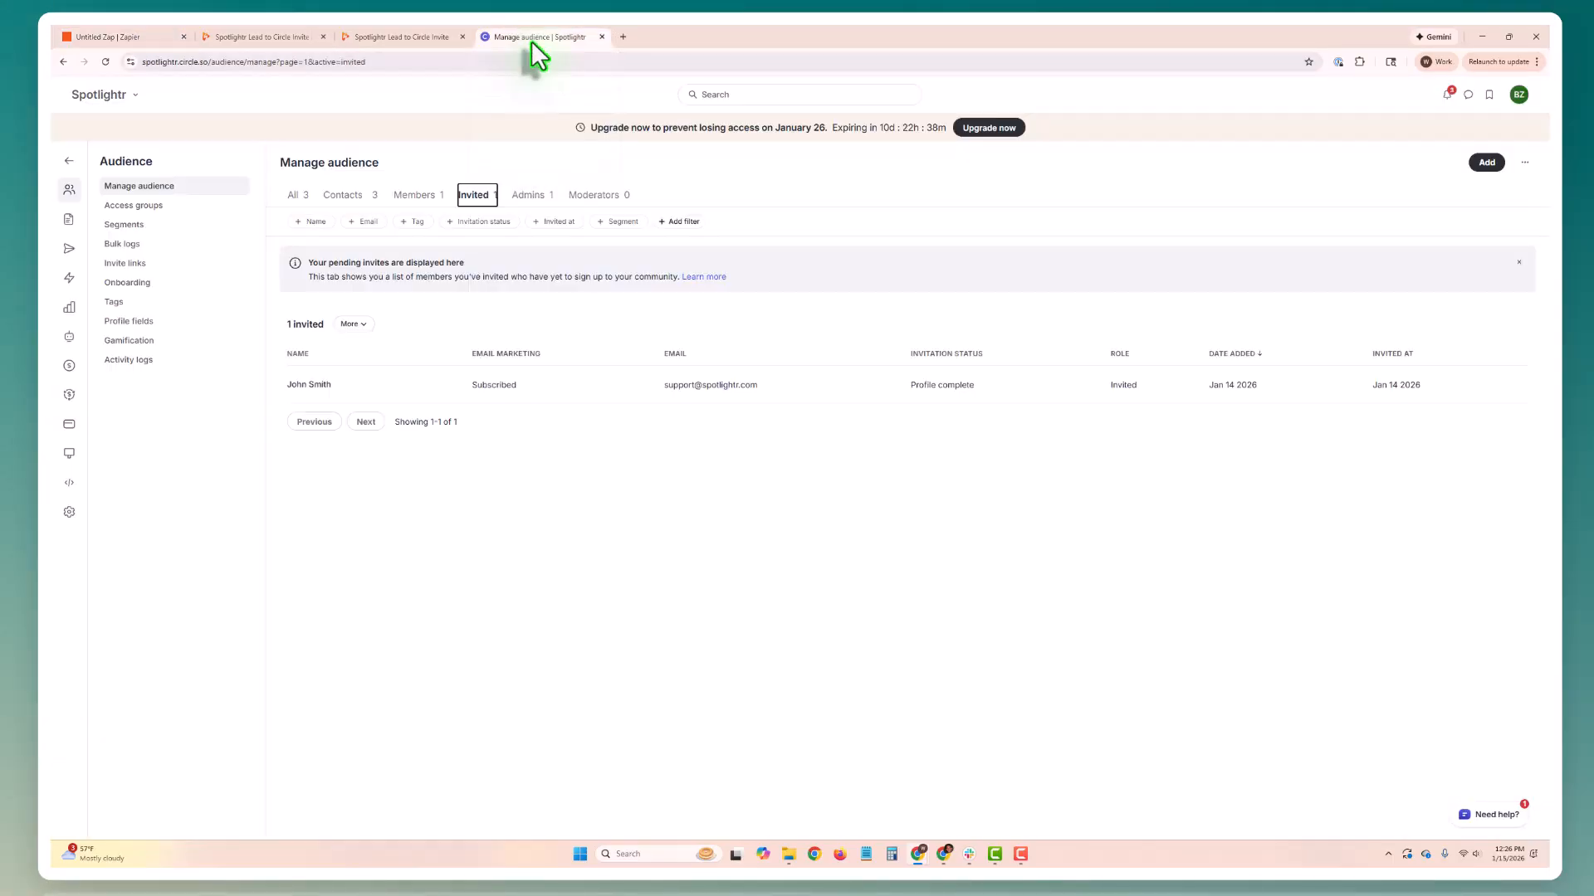
Step: Play the video on its Spotlightr watch page and submit the Join Our Community form with a test lead's first name, last name and email
click(386, 38)
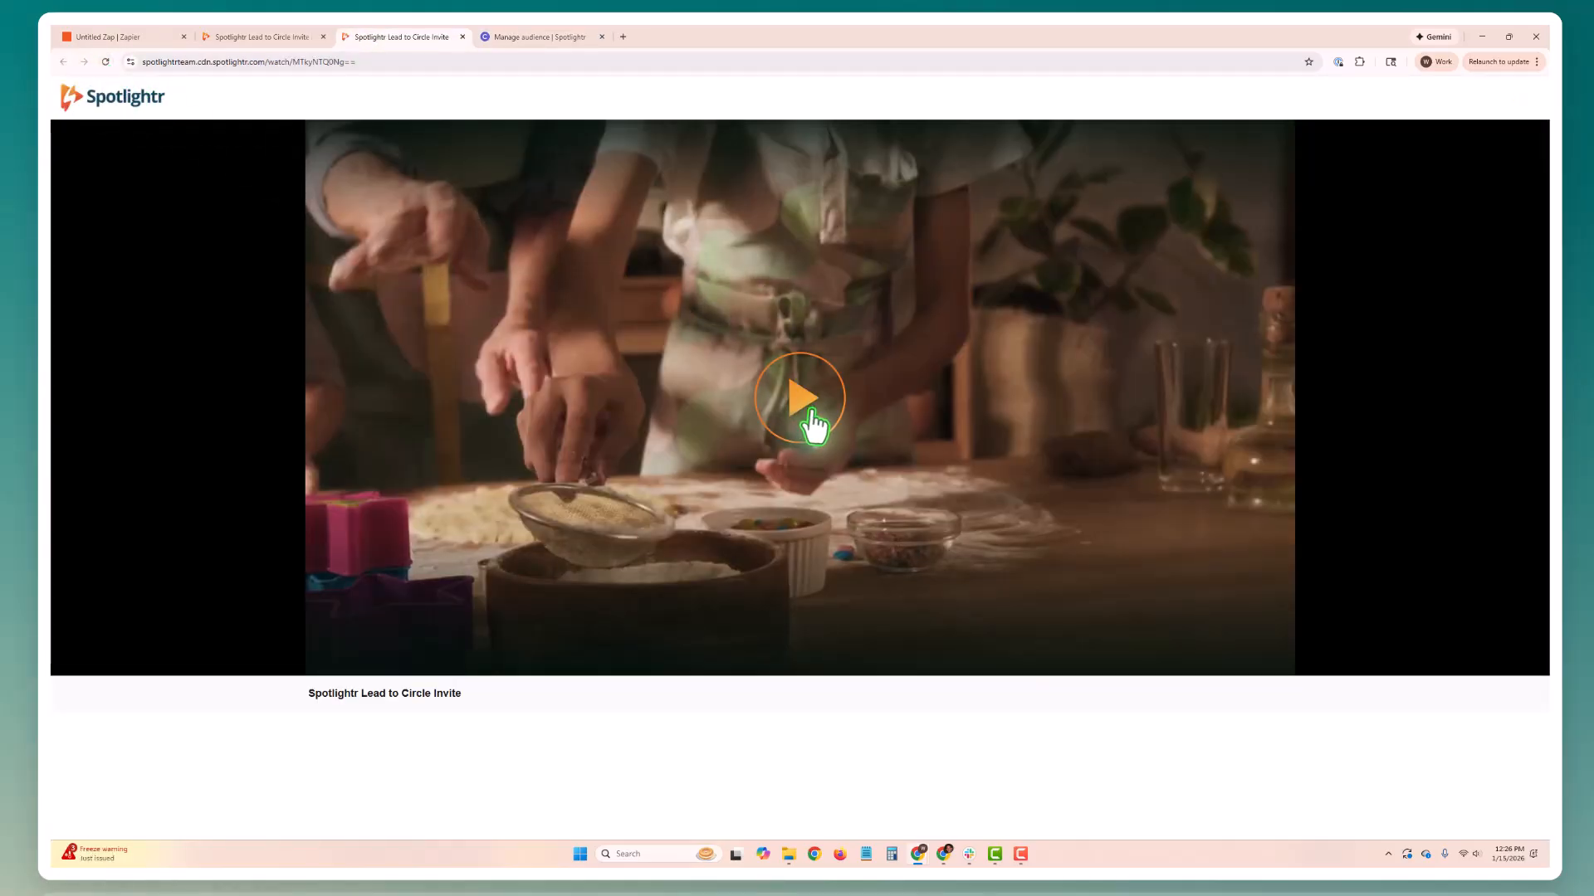
click(813, 425)
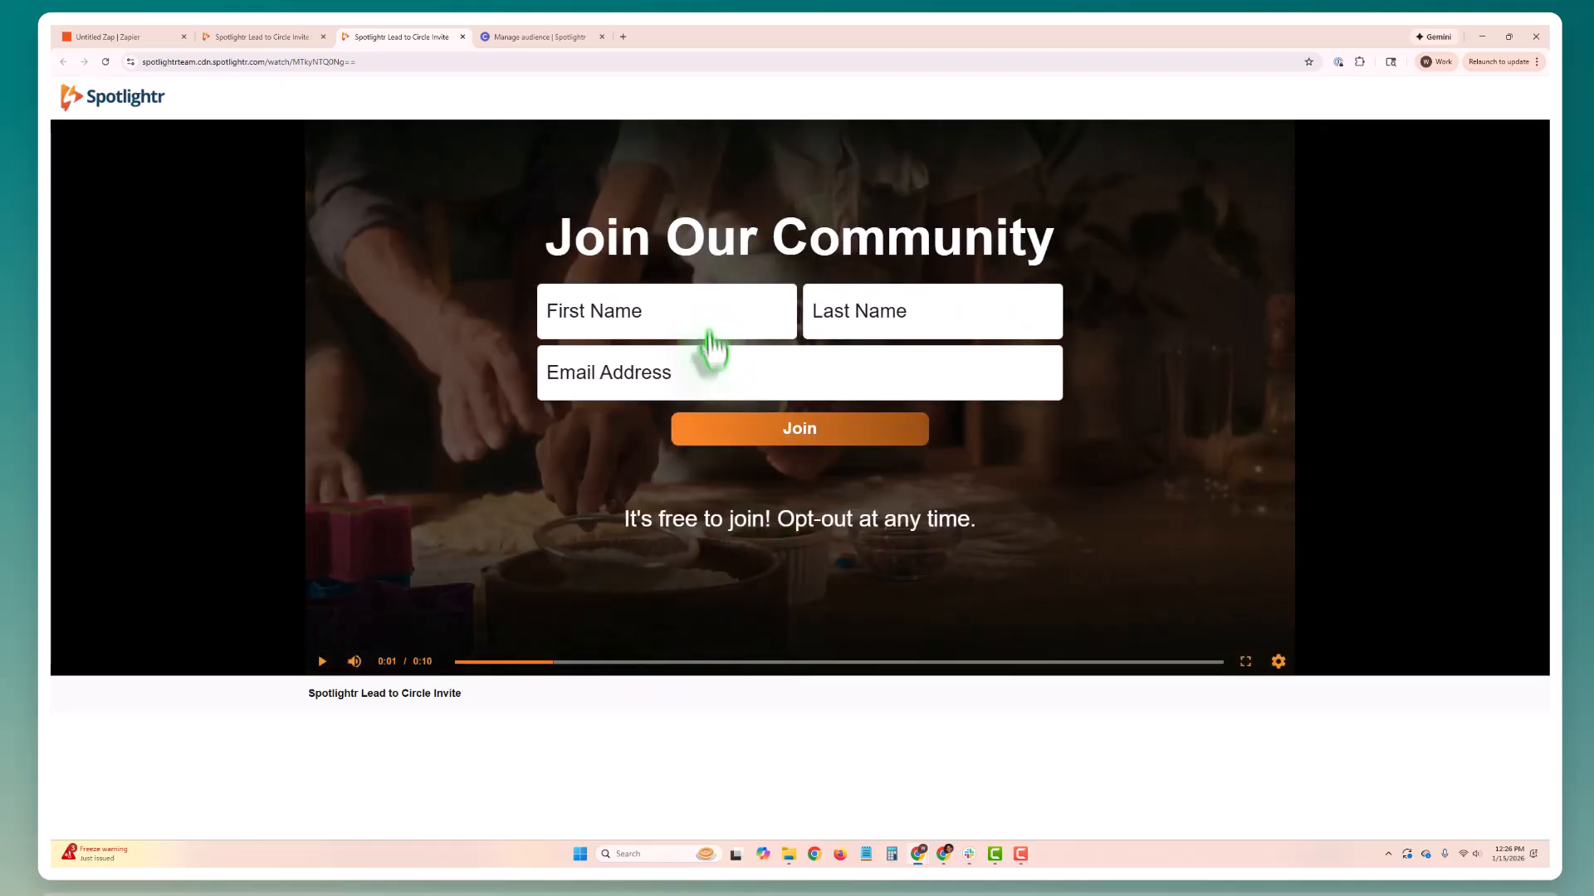
click(708, 322)
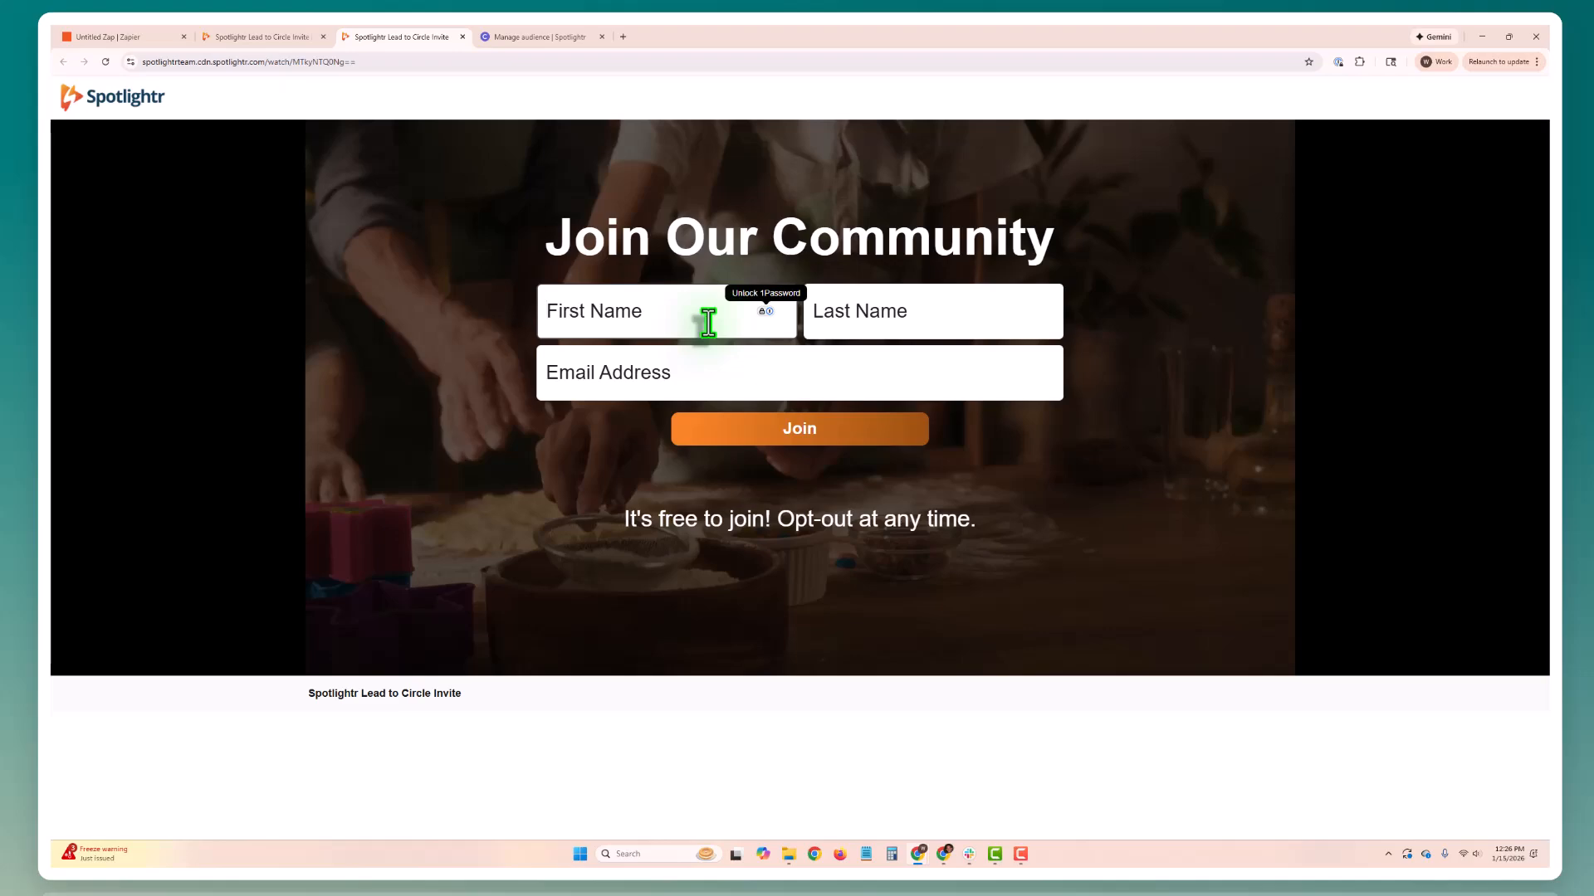
text(pepe)
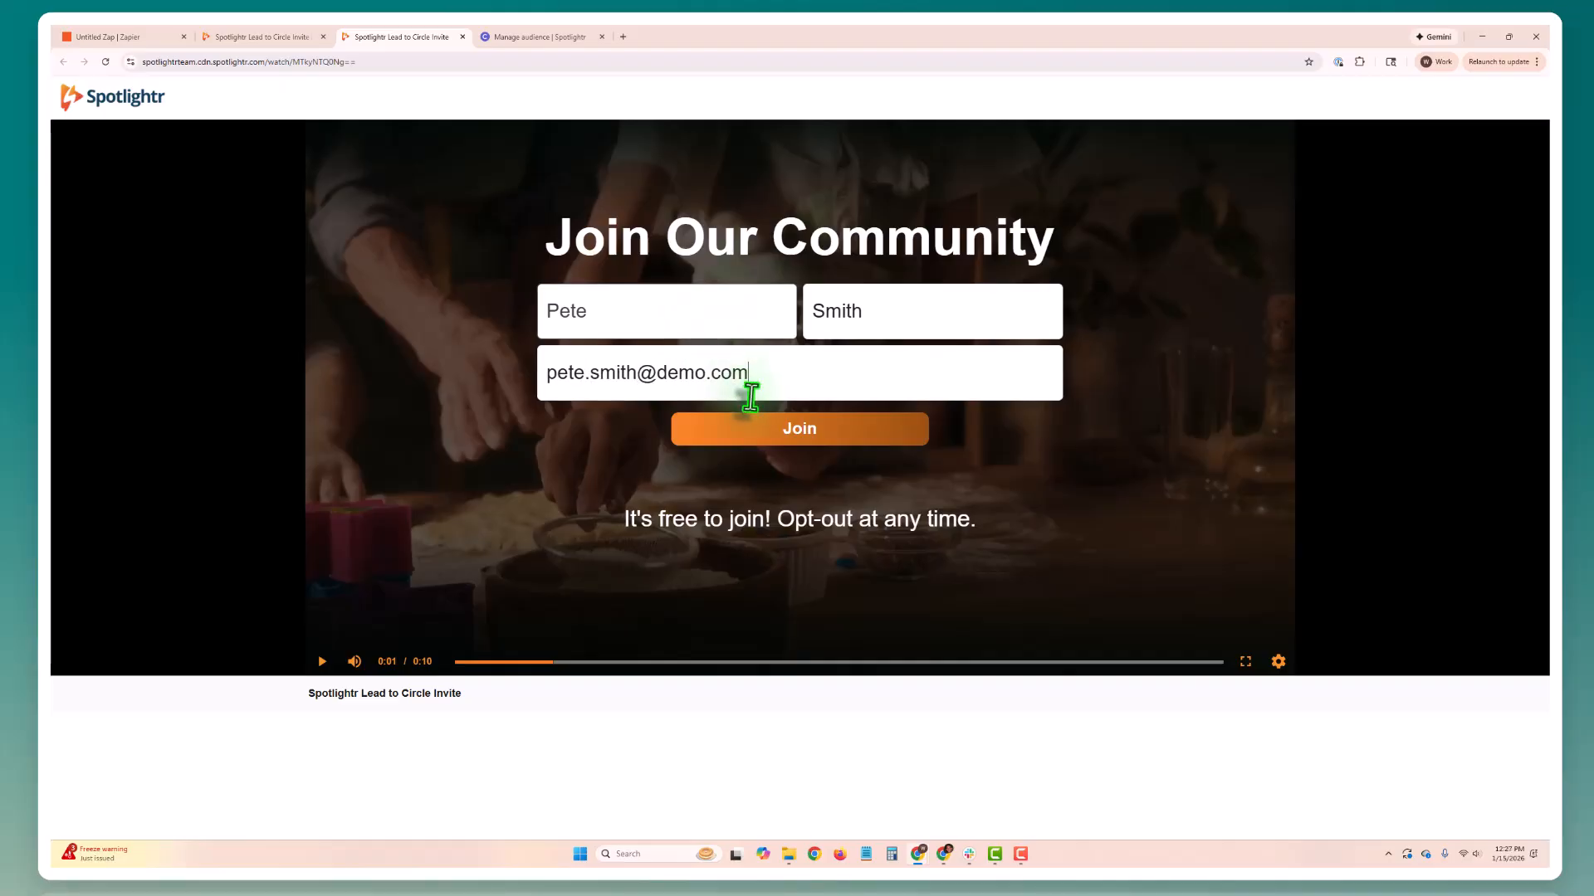
click(768, 428)
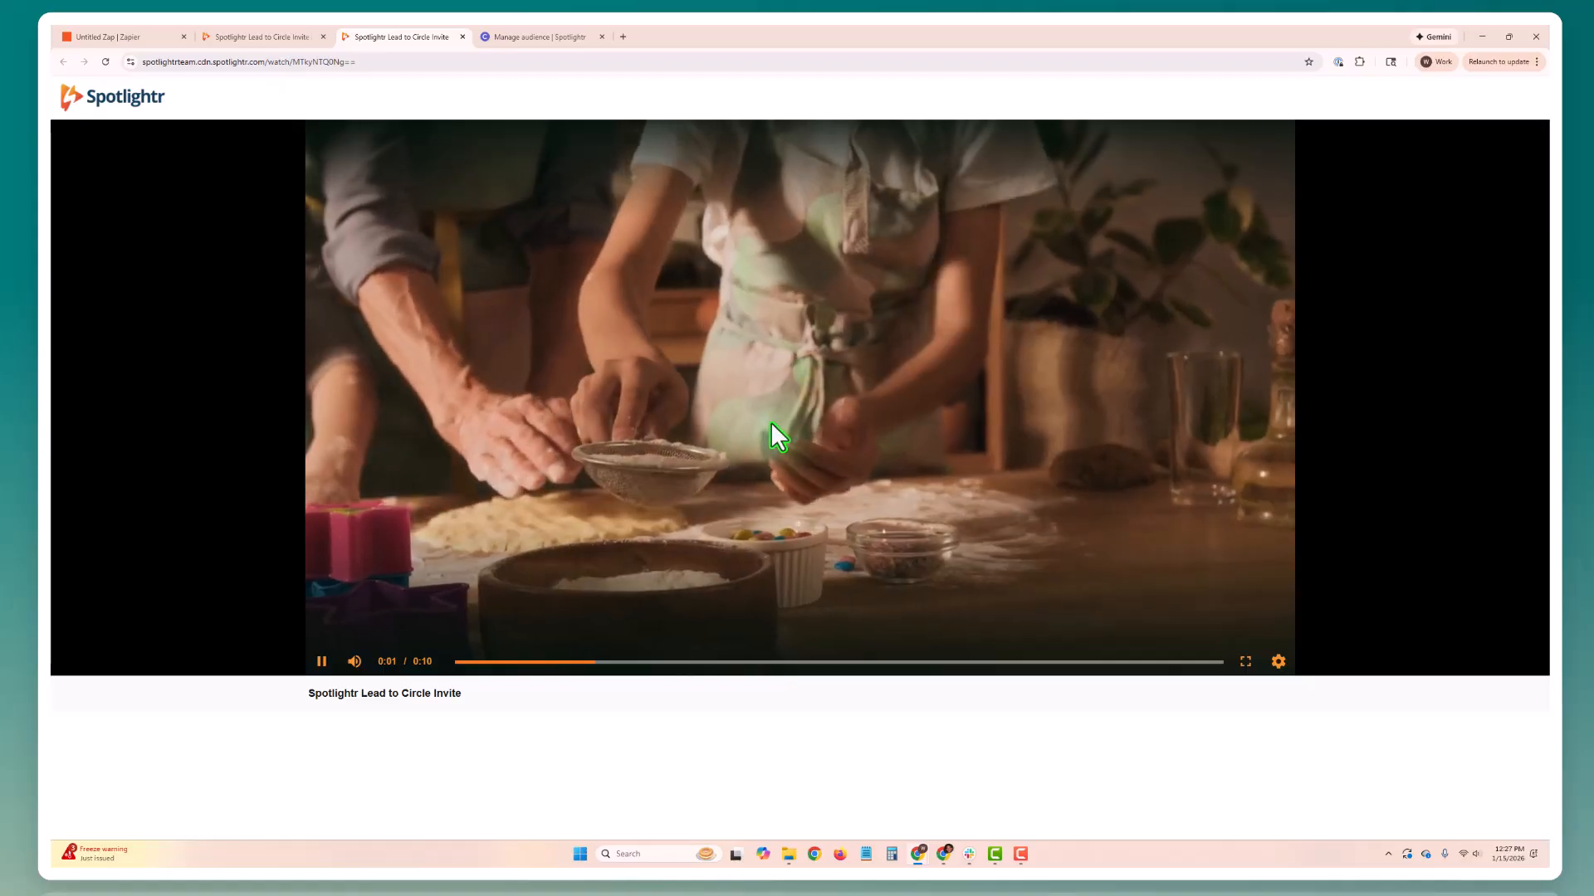
click(772, 425)
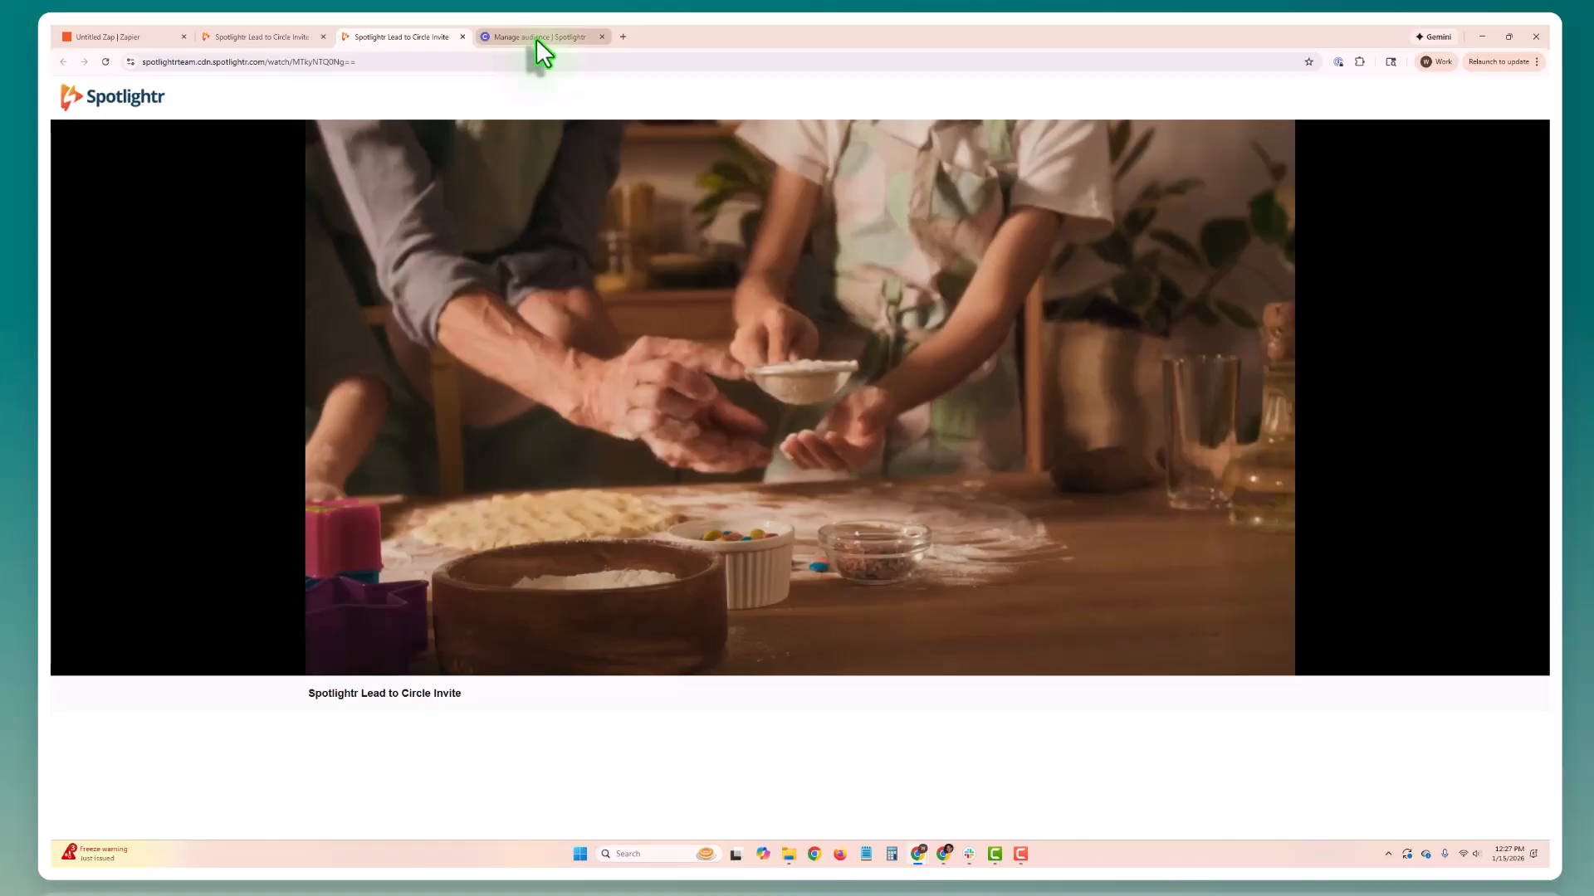
Step: Switch to Circle, reload the audience page, and check the All and Invited lists for the new lead
click(535, 37)
click(295, 199)
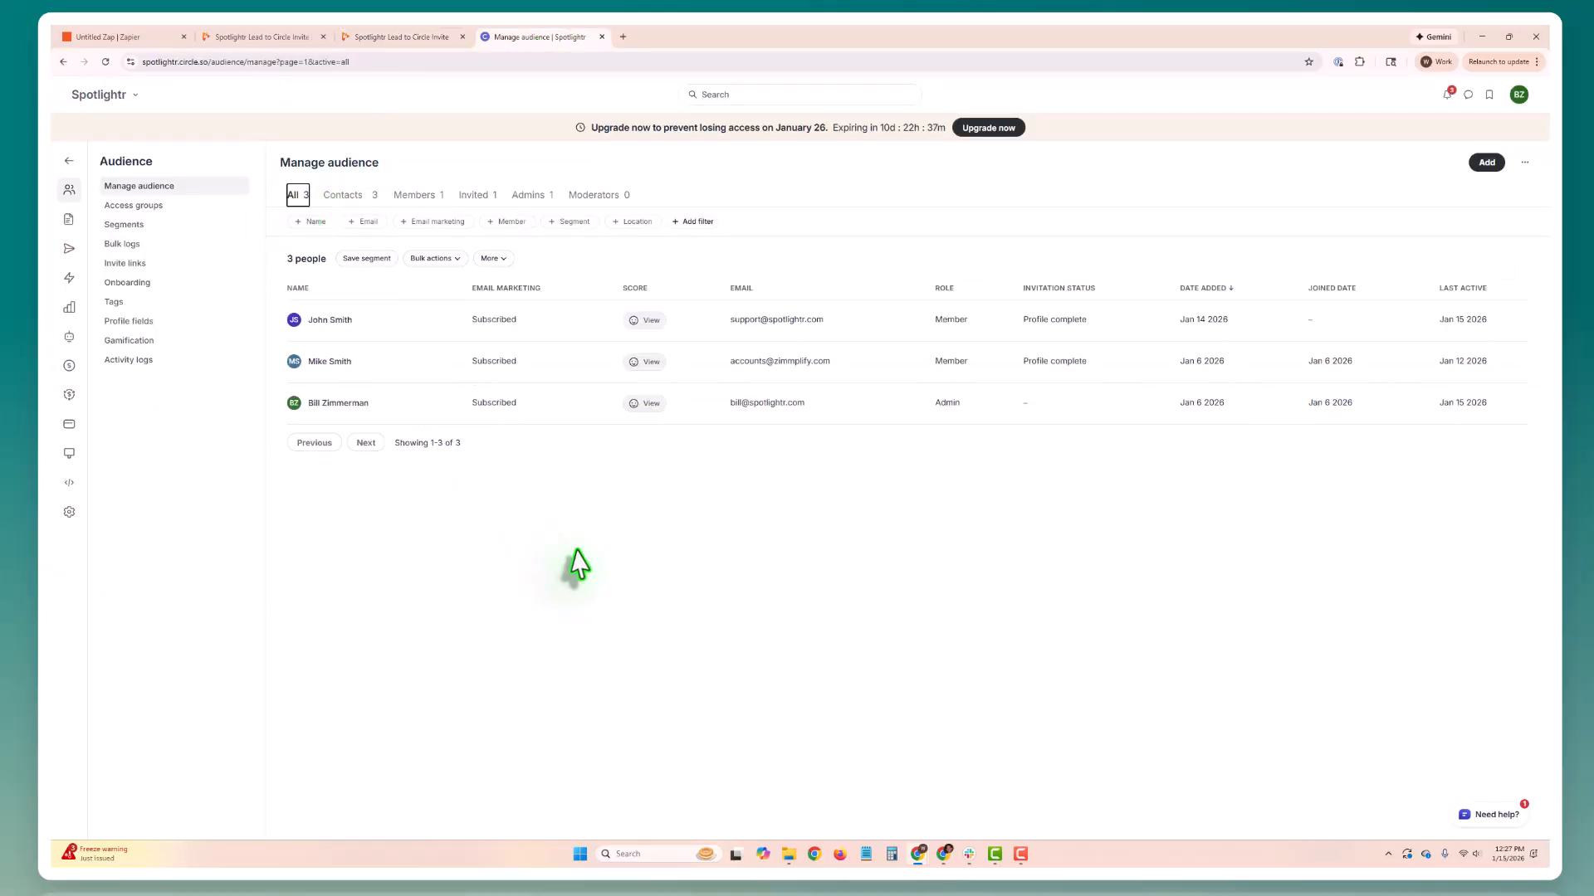
click(106, 63)
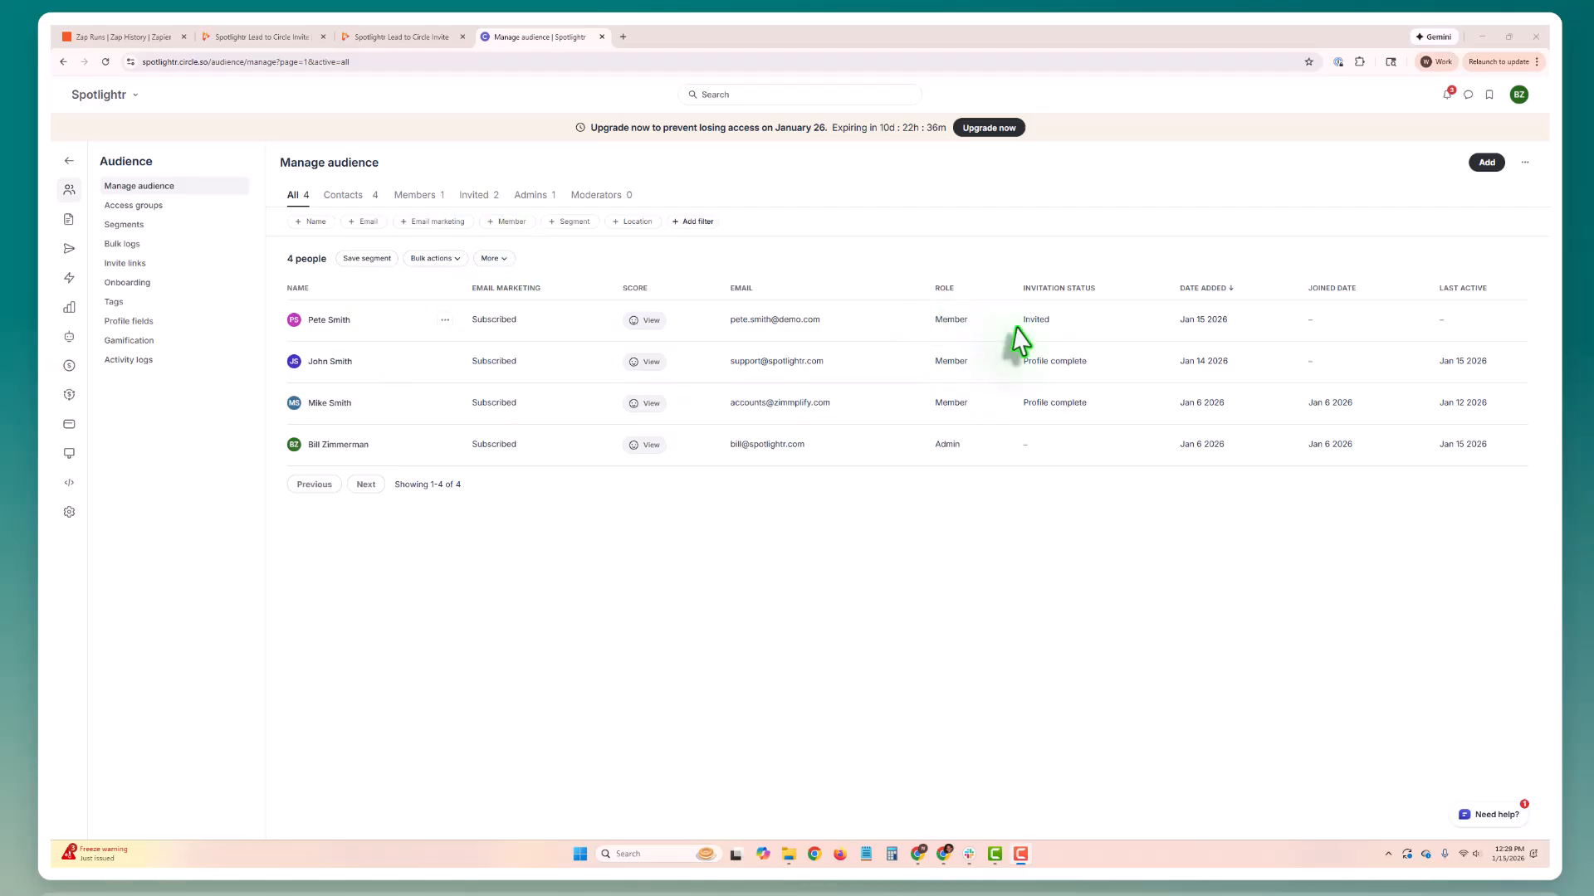
click(482, 197)
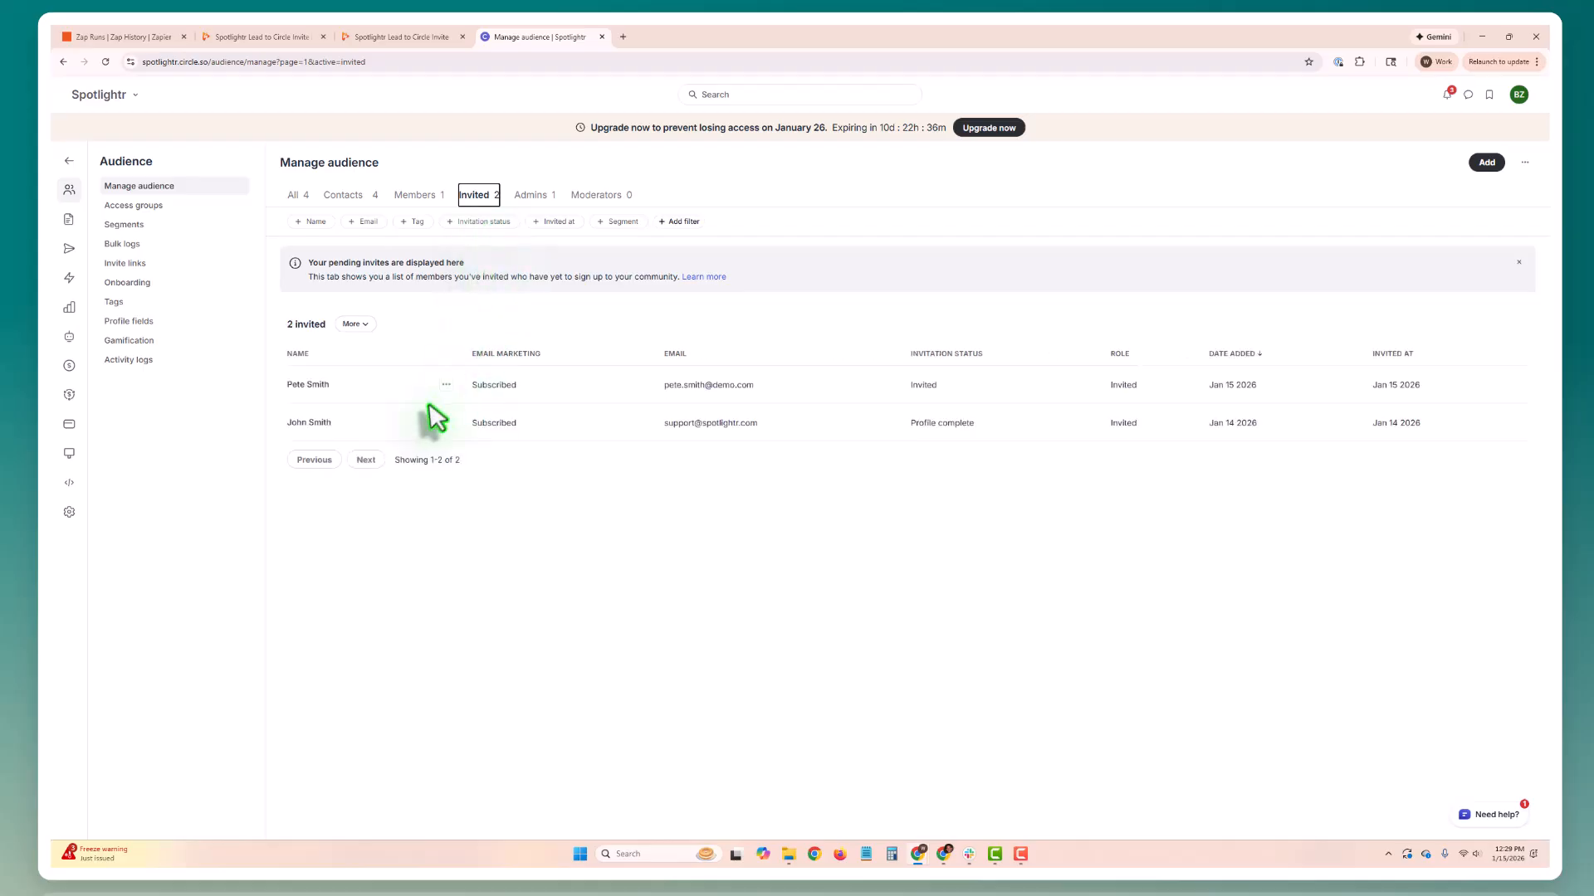